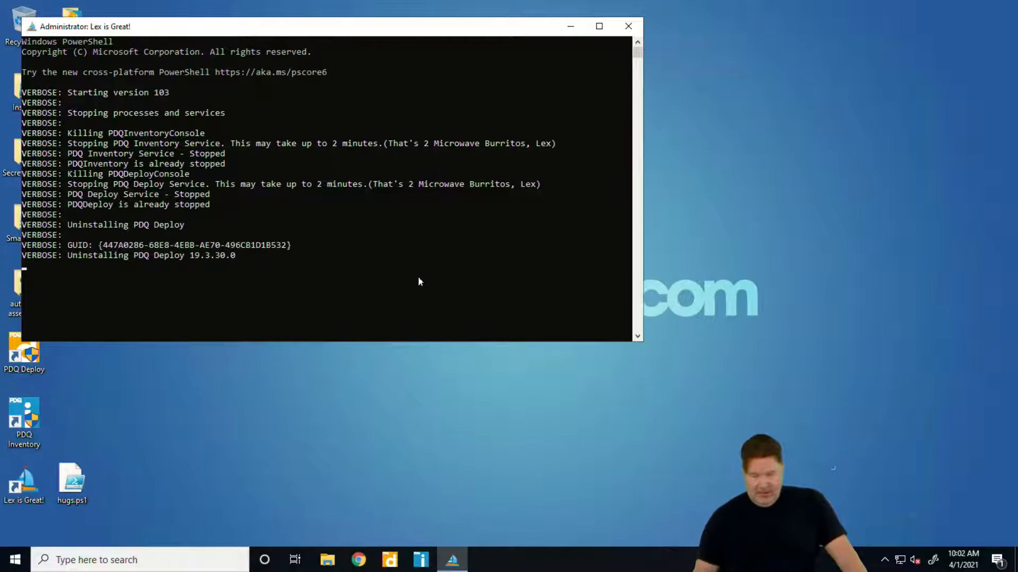
# Close the finished uninstall script's PowerShell window and start the Deploy_19.0.30.0.exe installer, allowing it to make changes to the device
pyautogui.moveTo(378, 23); pyautogui.dragTo(556, 93)
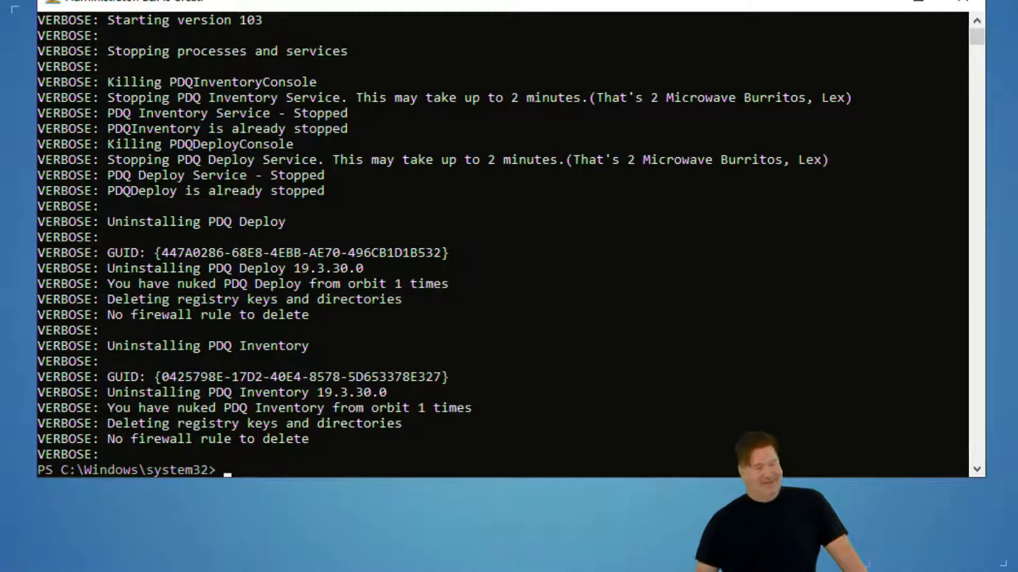
pyautogui.click(963, 2)
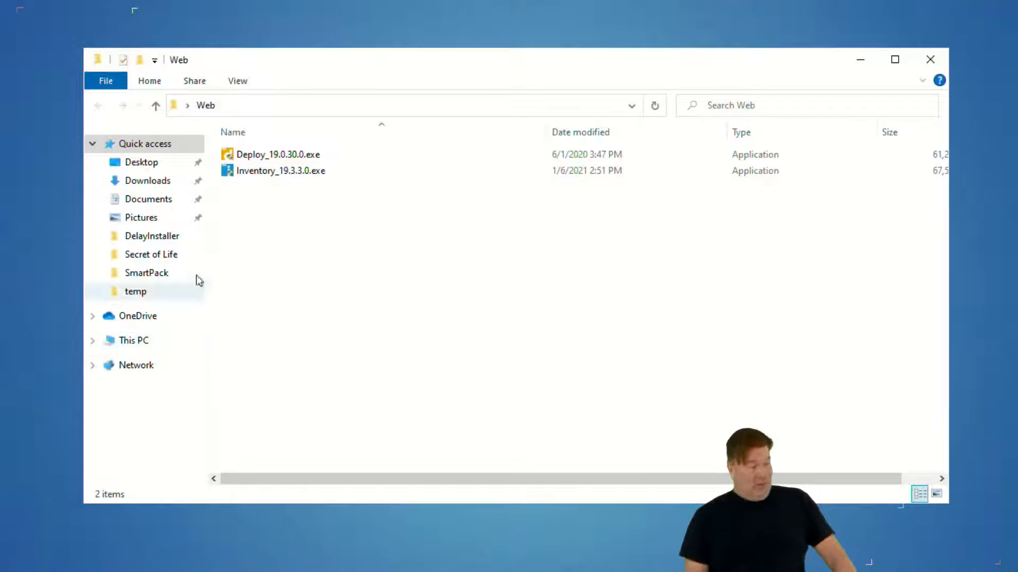
pyautogui.doubleClick(270, 157)
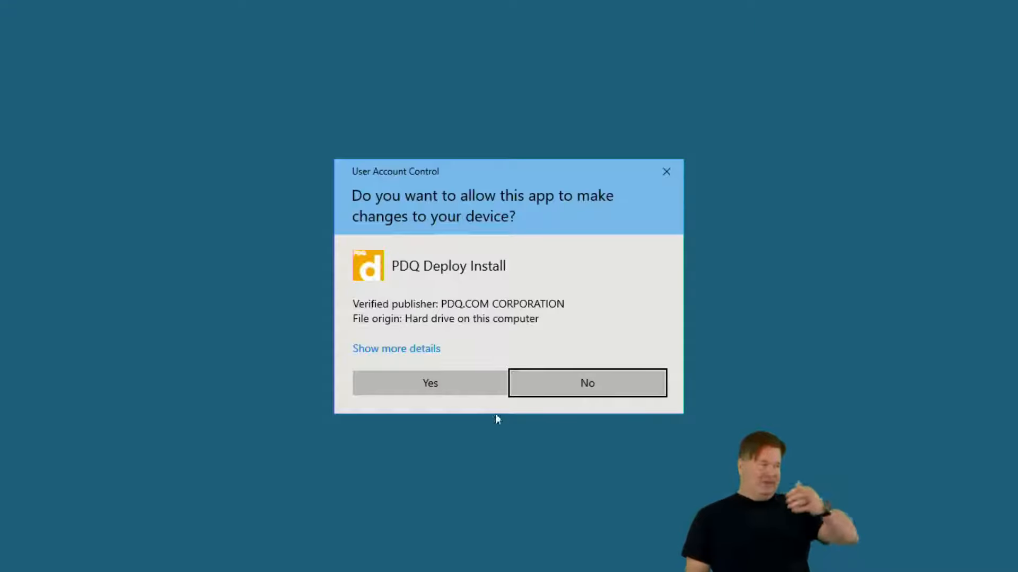
pyautogui.click(435, 385)
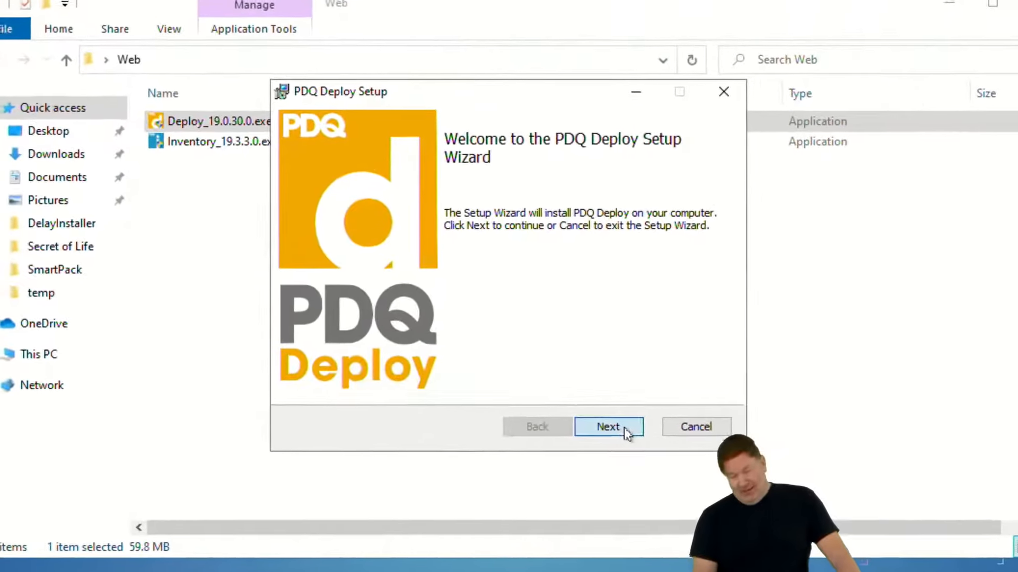
# Proceed to the PDQ Deploy End-User License Agreement, accept its terms, and read through to the end before continuing
pyautogui.click(590, 402)
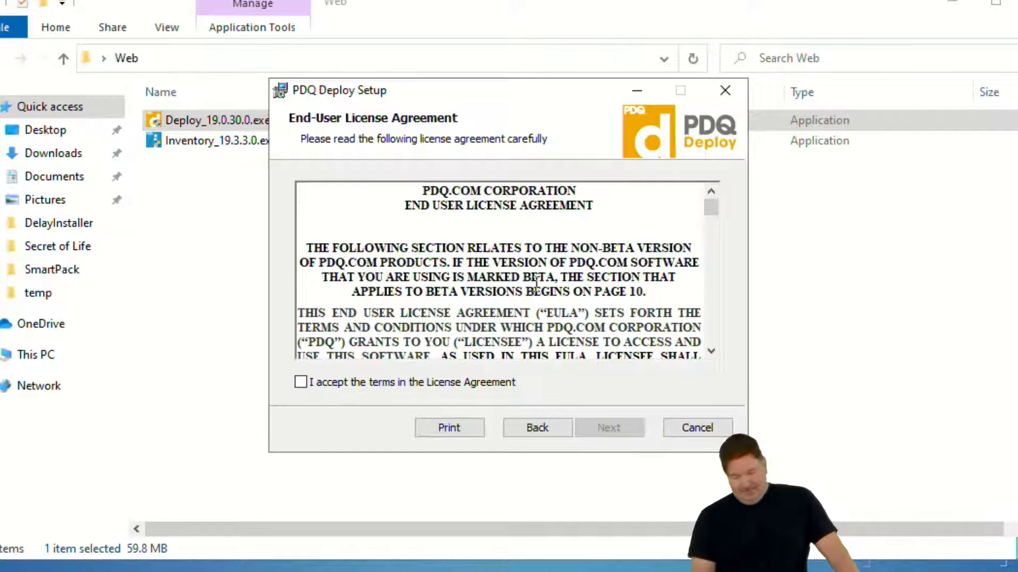
pyautogui.click(301, 382)
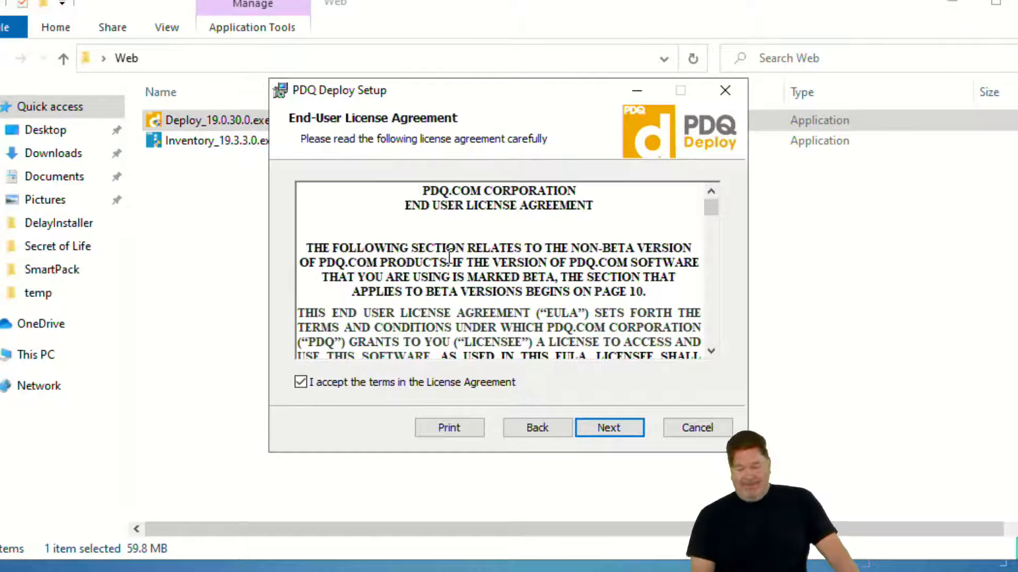
pyautogui.scroll(-3, 449, 257)
pyautogui.scroll(-3, 454, 251)
pyautogui.scroll(-2, 454, 250)
pyautogui.scroll(-10, 457, 245)
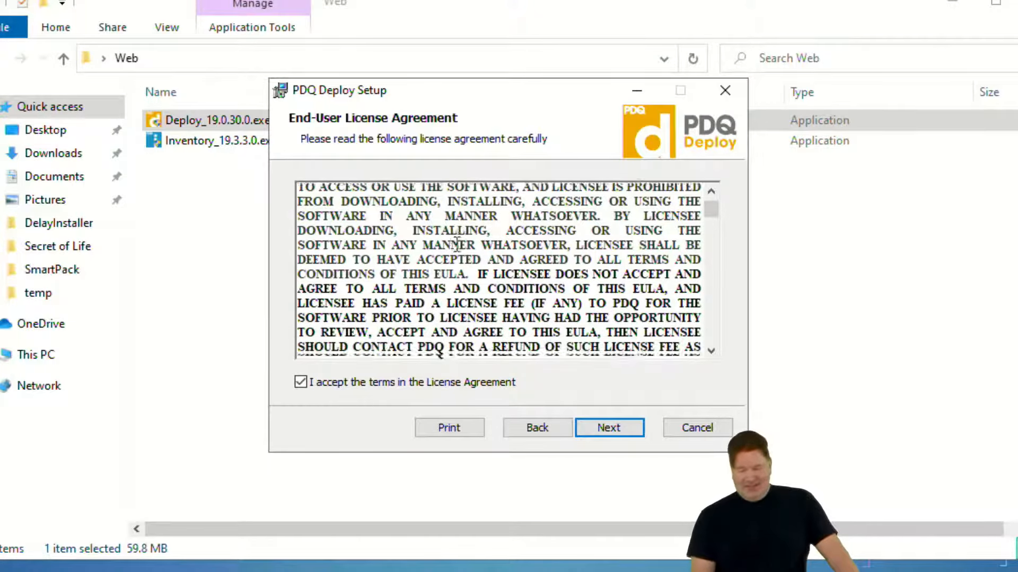
pyautogui.scroll(-12, 457, 241)
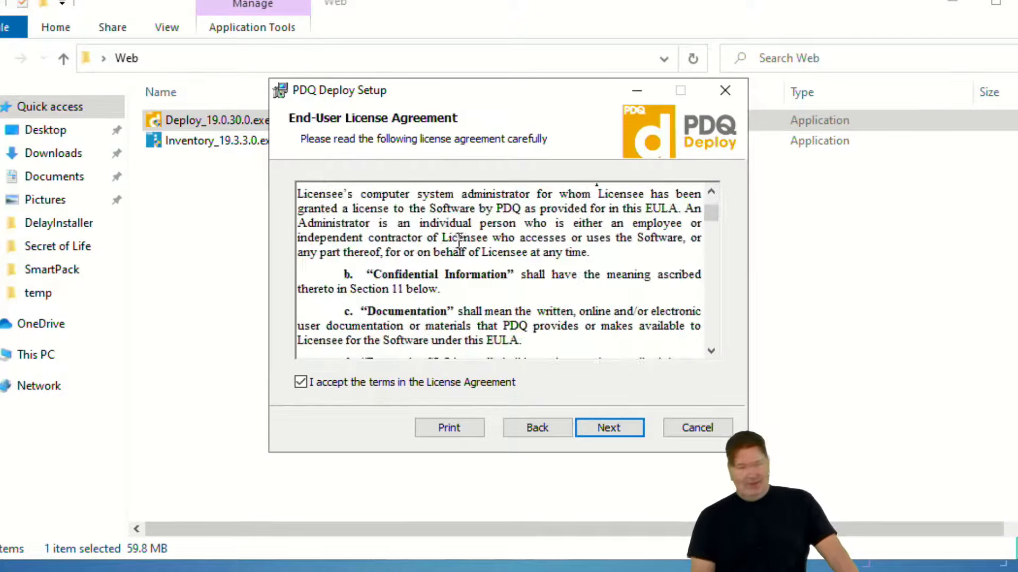
pyautogui.scroll(-12, 459, 241)
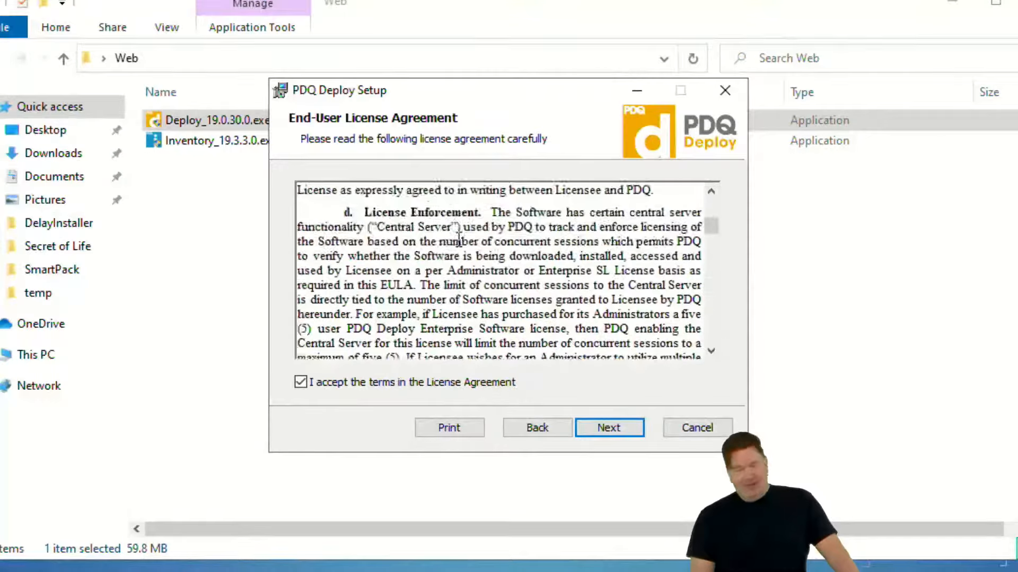
pyautogui.moveTo(709, 237); pyautogui.dragTo(715, 352)
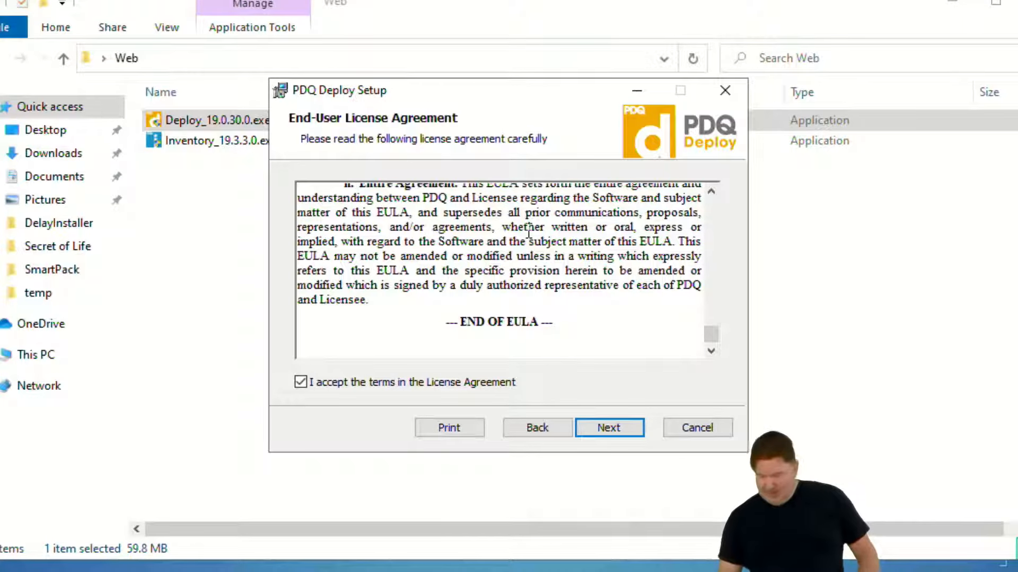
pyautogui.click(613, 427)
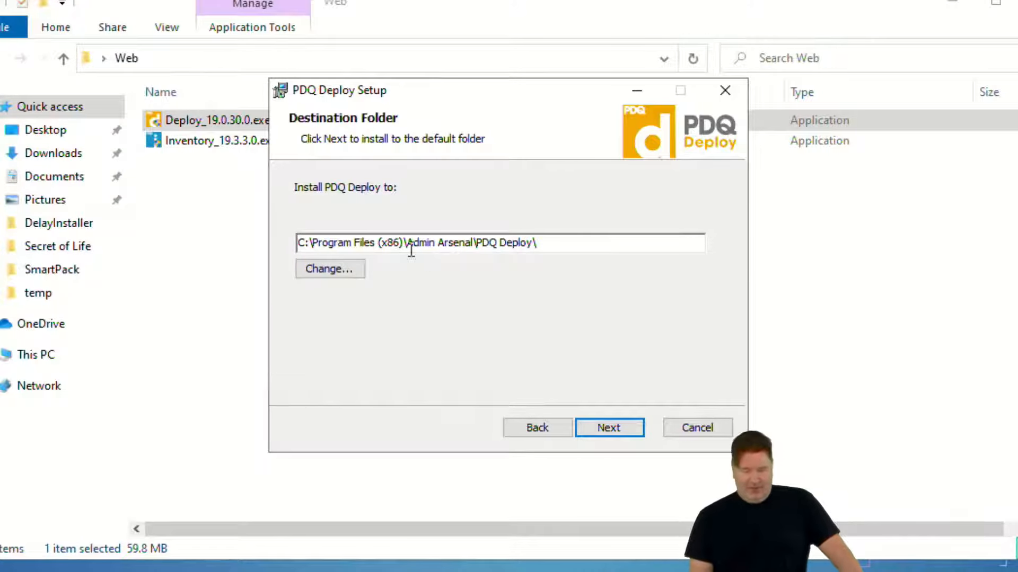
# Install PDQ Deploy to the default destination folder and finish setup with Launch PDQ Deploy enabled
pyautogui.click(622, 426)
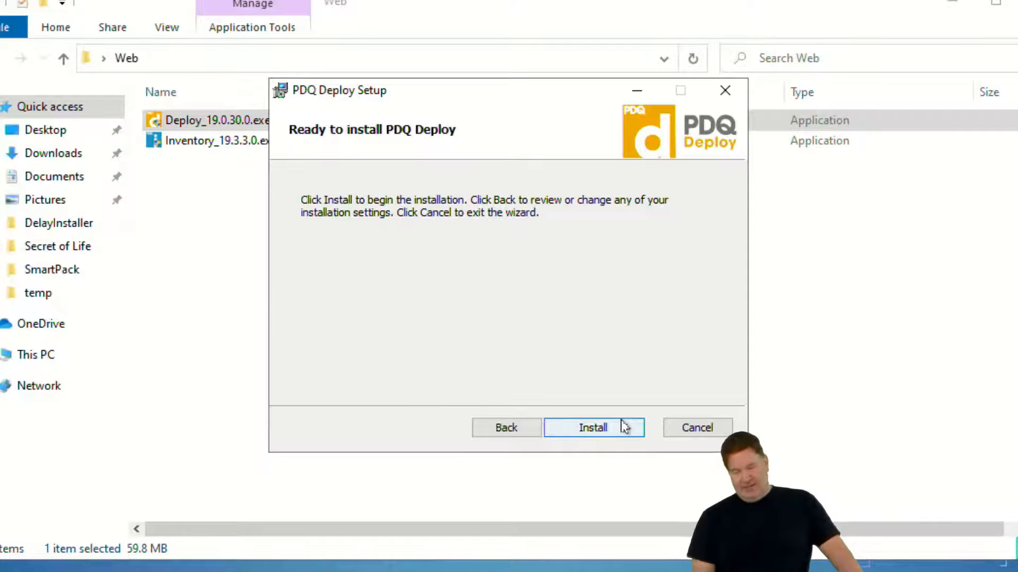
pyautogui.click(621, 431)
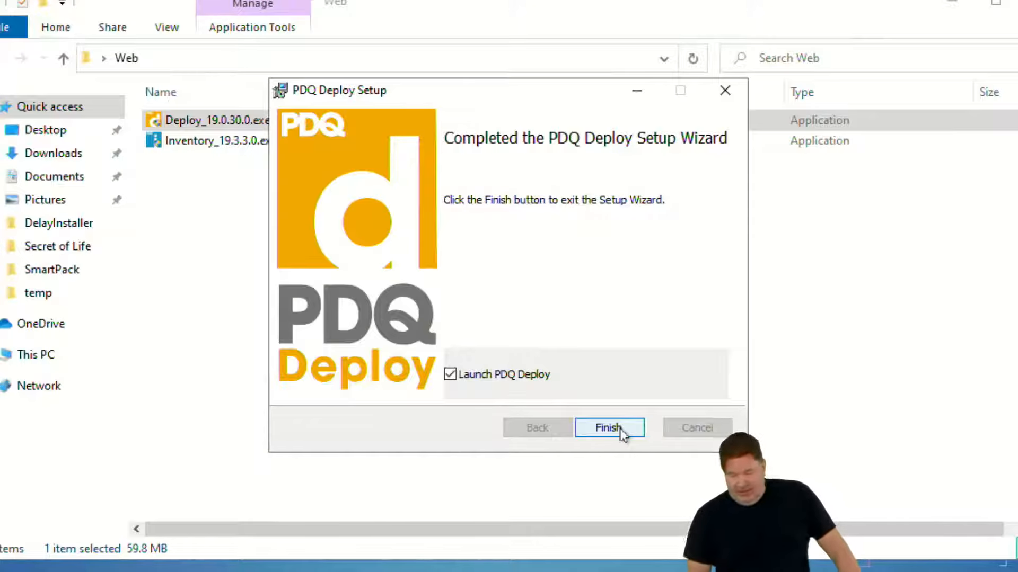
pyautogui.click(609, 427)
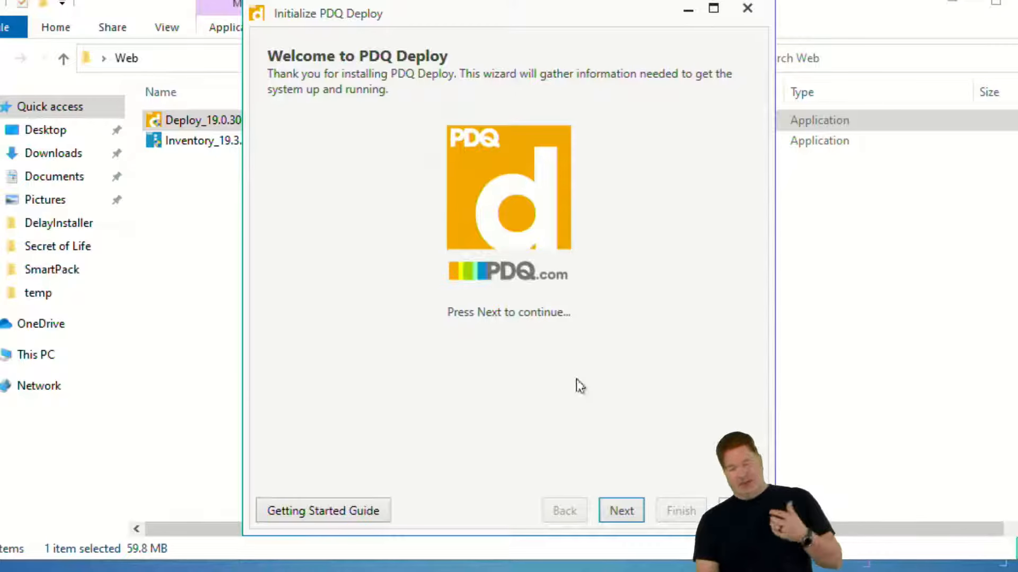
# Choose Use License (Enterprise) in the PDQ Deploy initialization wizard and move the license key window out of the way
pyautogui.click(621, 511)
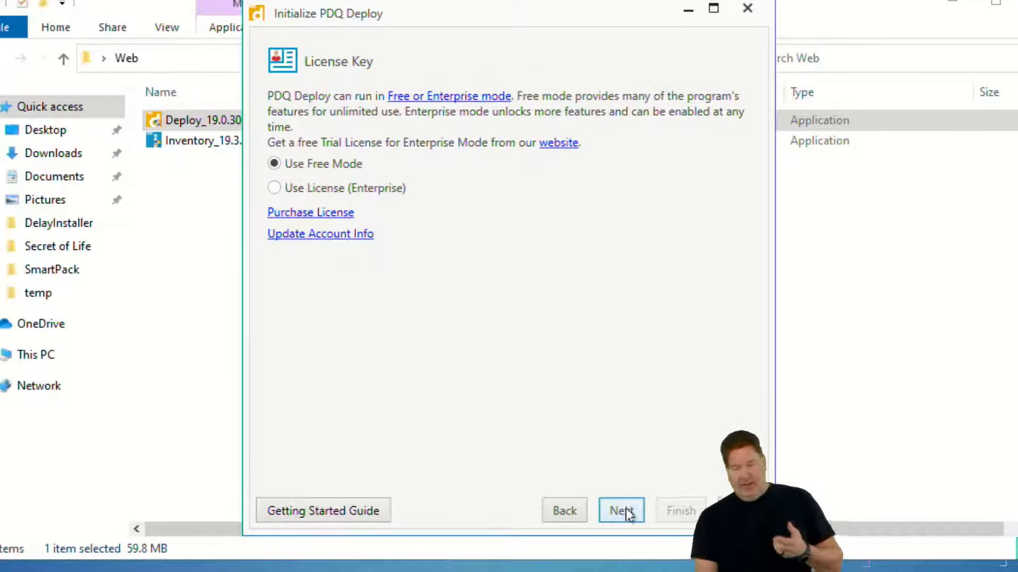
pyautogui.click(274, 188)
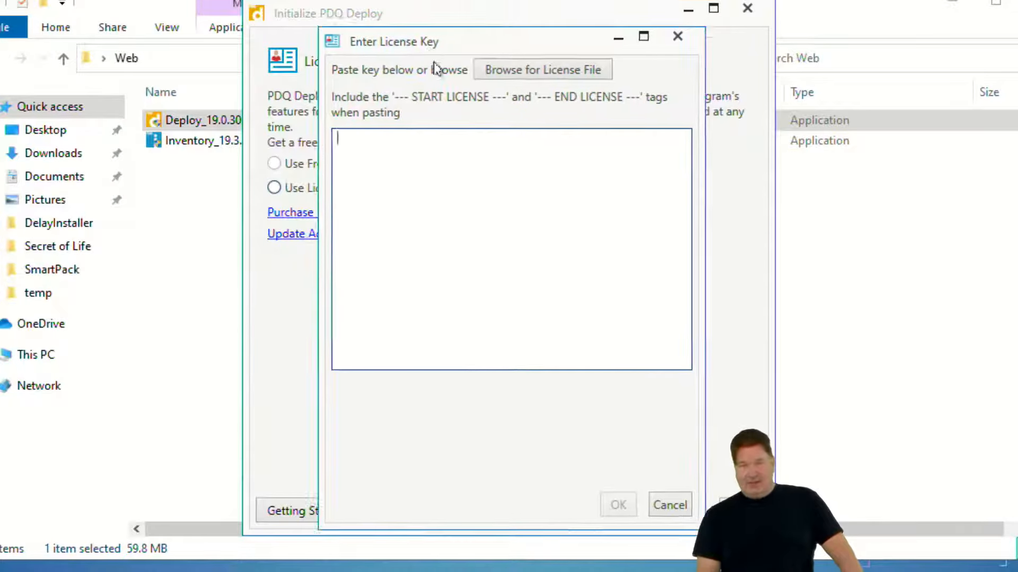
pyautogui.moveTo(427, 33); pyautogui.dragTo(559, 189)
pyautogui.moveTo(632, 246); pyautogui.dragTo(1017, 571)
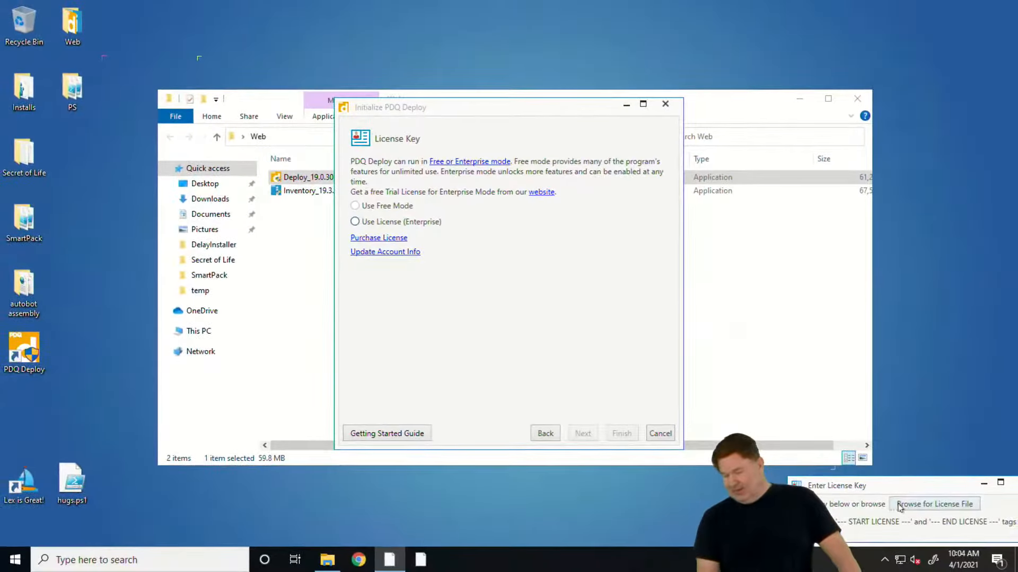
# Load the license key from the license file in the desktop's Secret of Life folder and confirm it
pyautogui.click(904, 505)
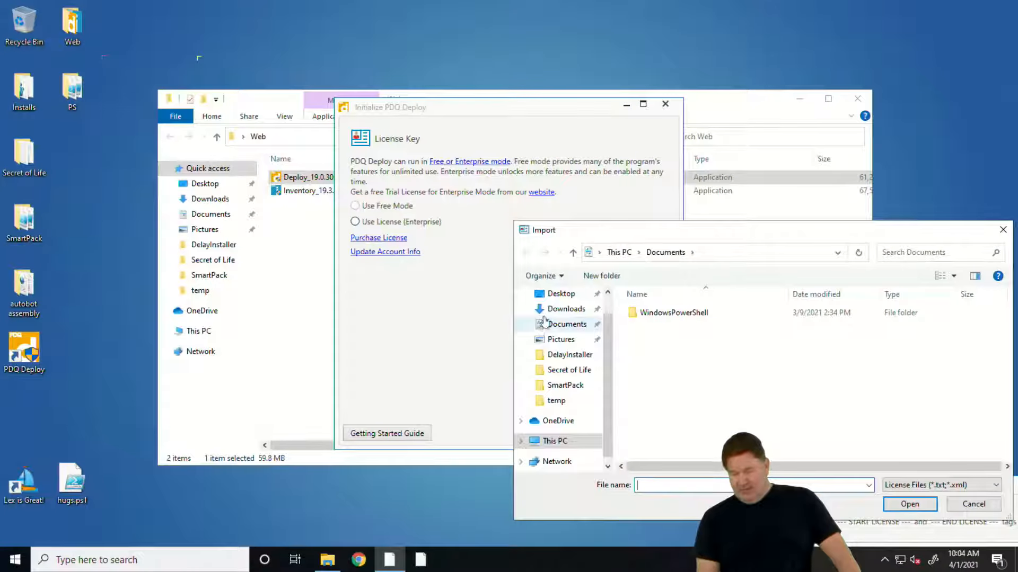
pyautogui.click(554, 294)
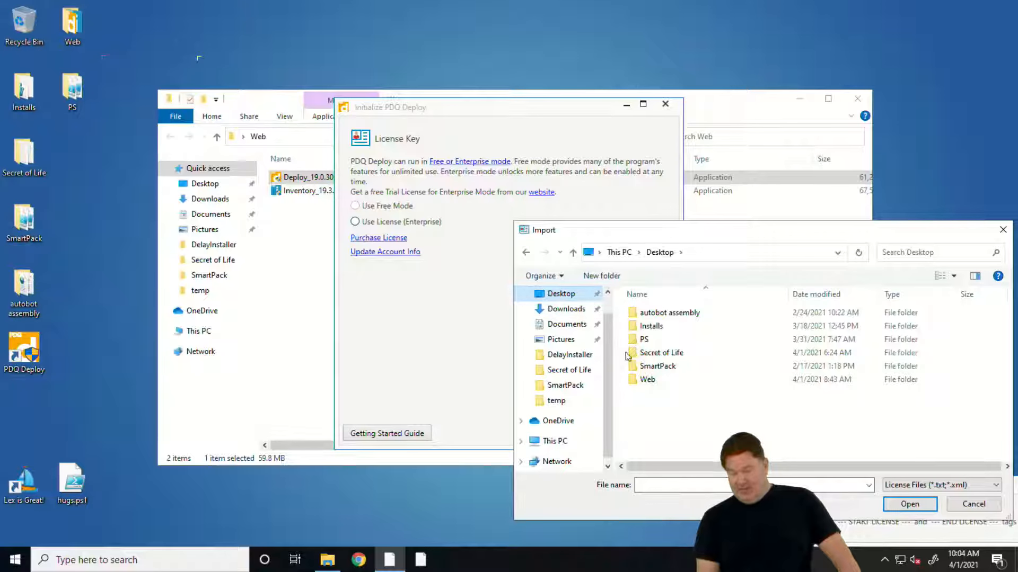
pyautogui.click(648, 356)
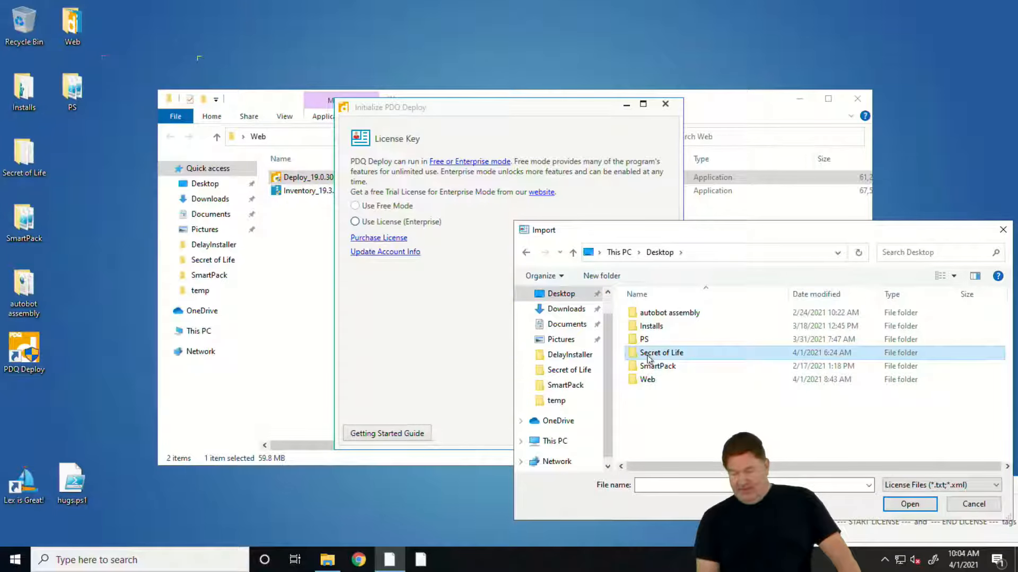
pyautogui.doubleClick(648, 358)
pyautogui.click(653, 342)
pyautogui.click(909, 507)
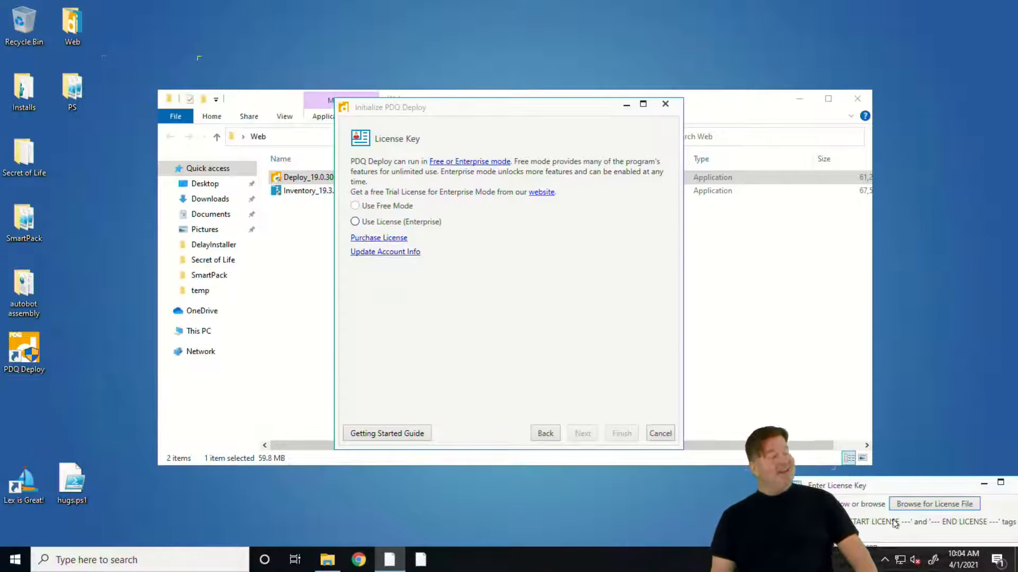
pyautogui.press('Return')
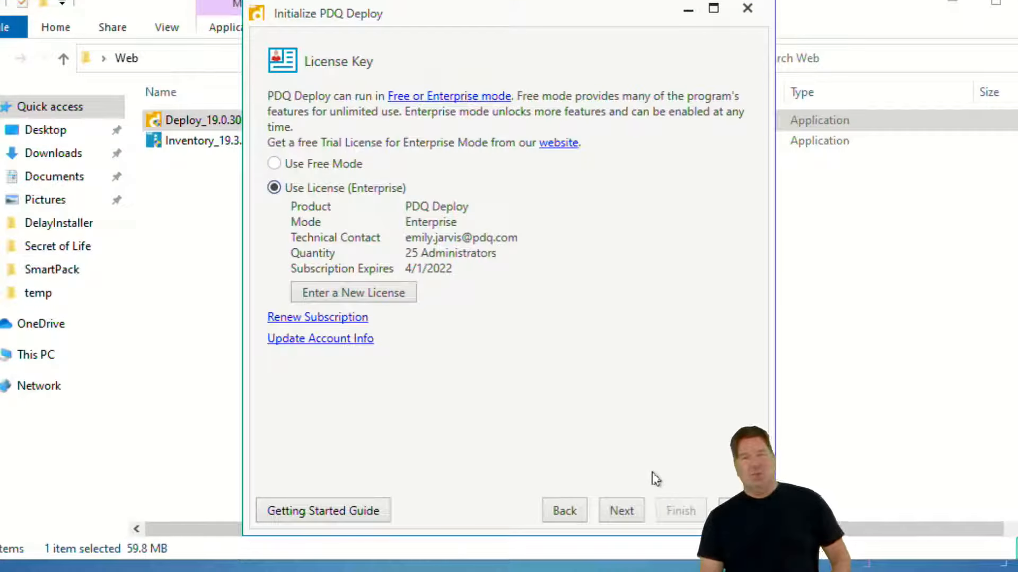
# Set the Enterprise installation type to Central Server in Server mode and continue to the server network configuration
pyautogui.click(621, 510)
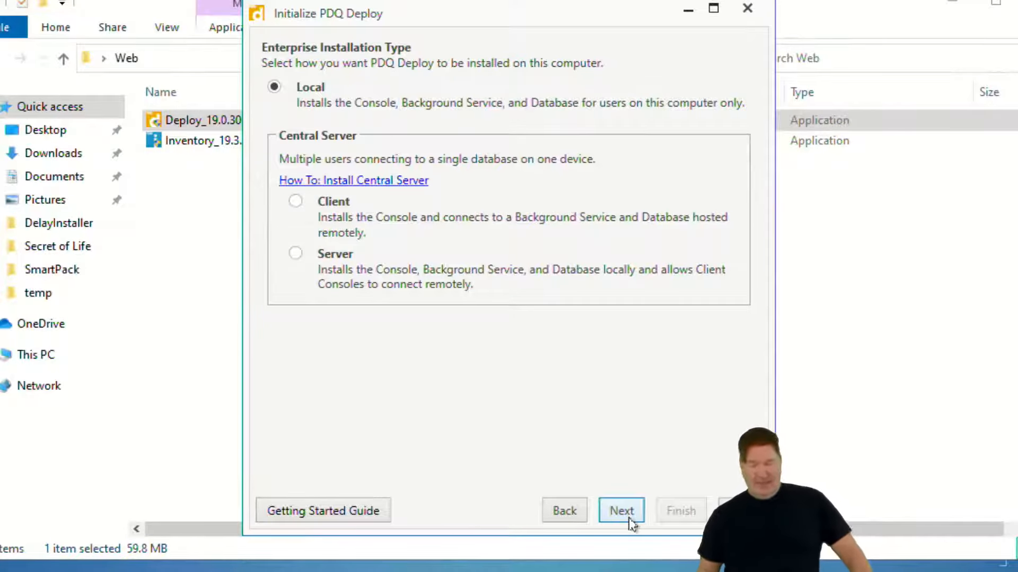
pyautogui.click(296, 253)
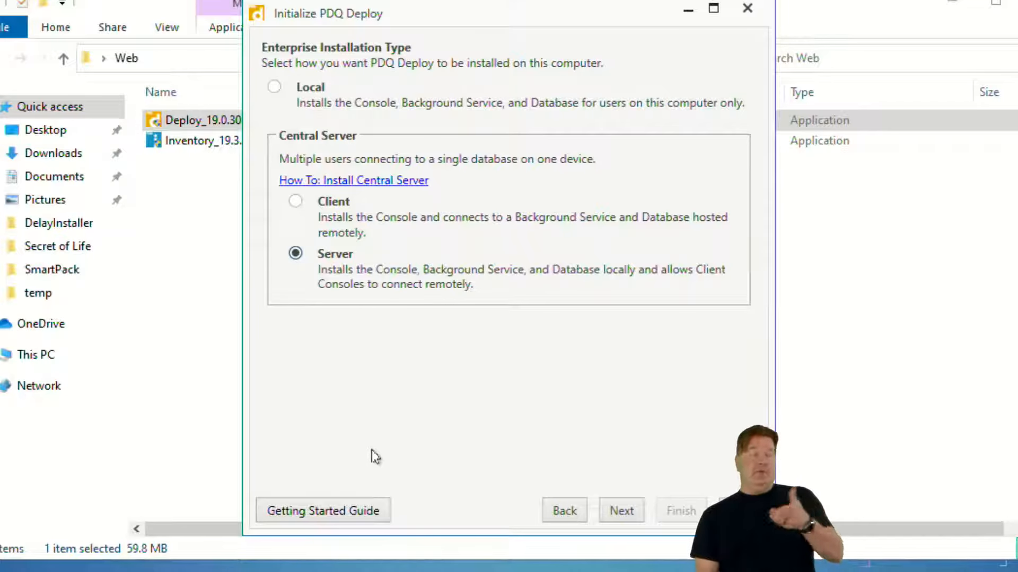
pyautogui.click(623, 512)
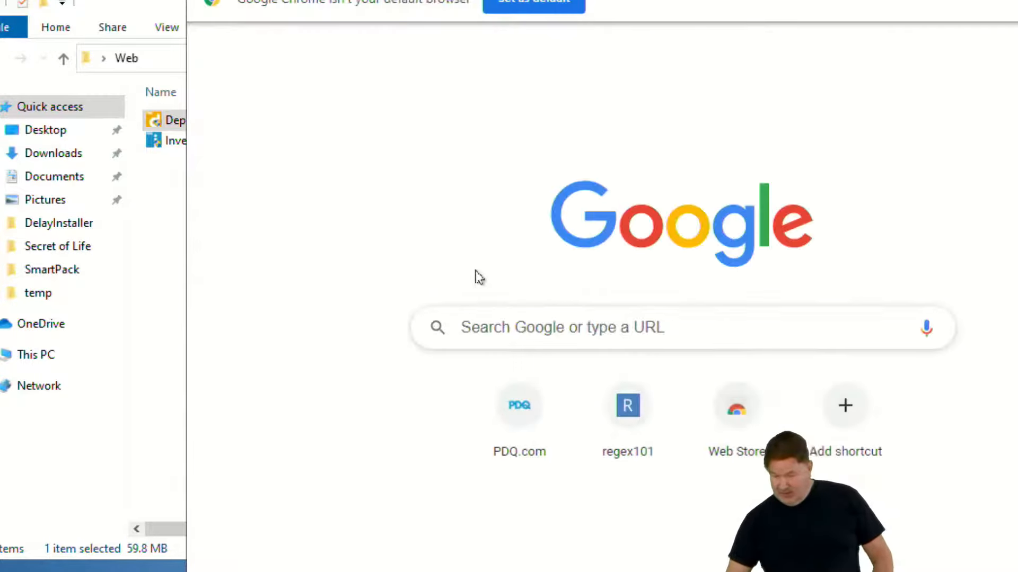
# Search Google in Chrome for "pdq firewall ports" and open the PDQ support article Windows Firewall Ports and Exceptions
pyautogui.write('pdq firewall')
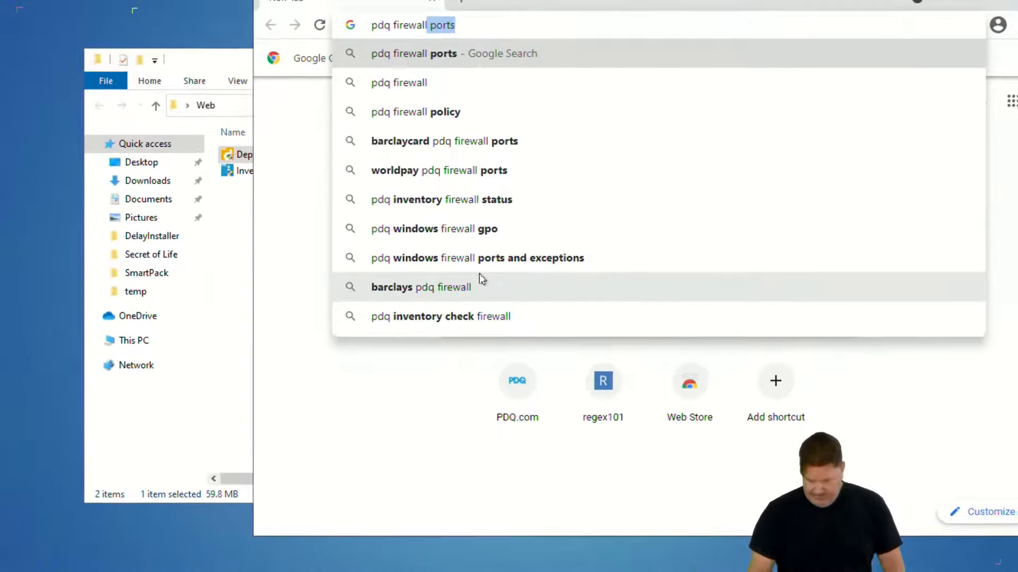
pyautogui.press('Return')
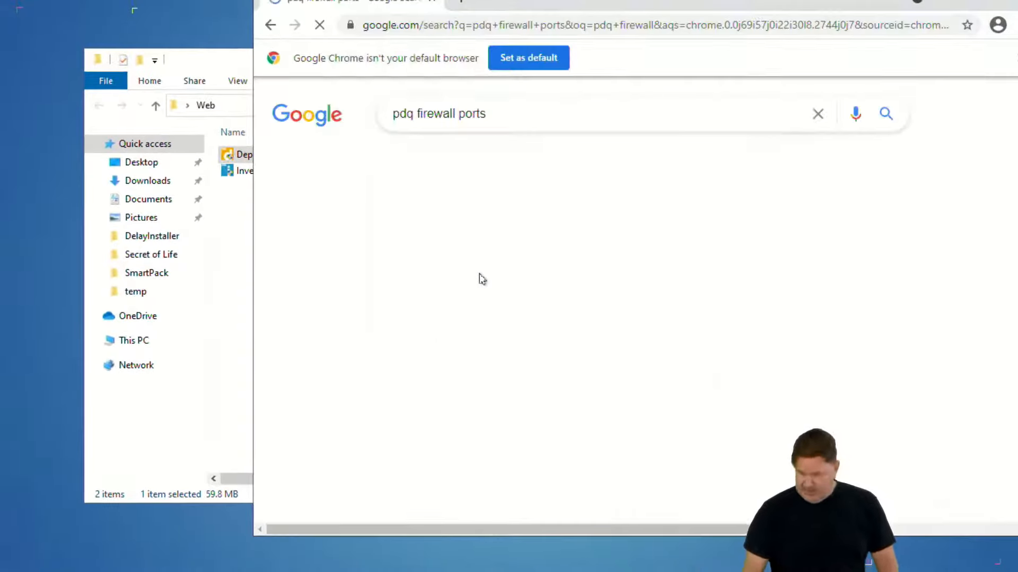
pyautogui.click(555, 255)
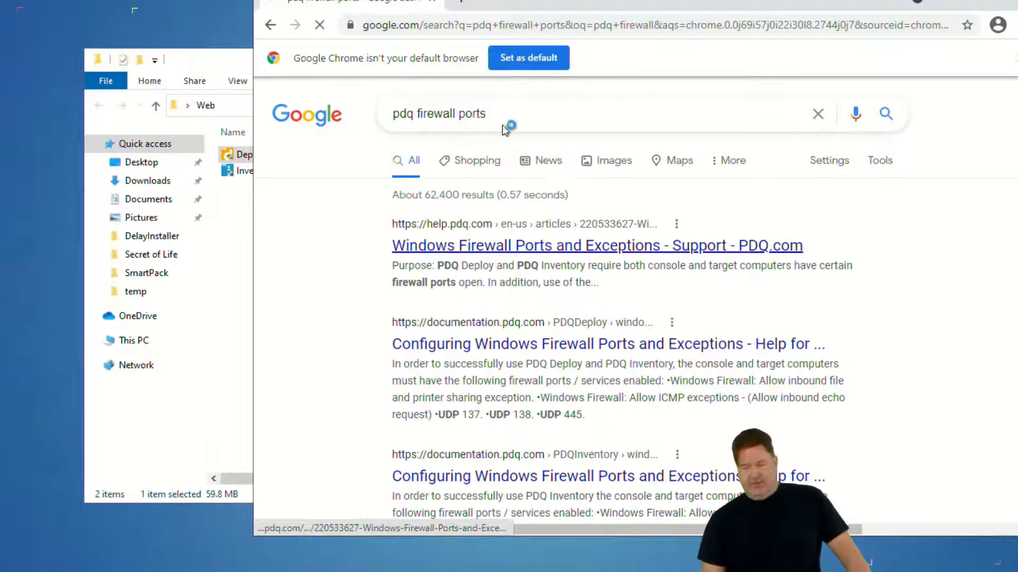
pyautogui.moveTo(511, 4); pyautogui.dragTo(421, 0)
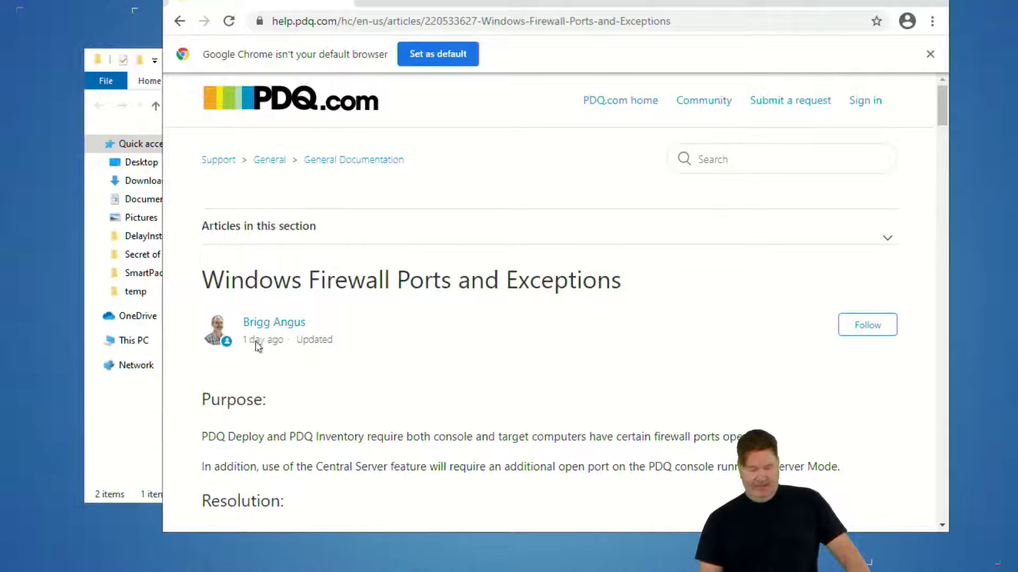
# Examine the article's required firewall ports and Group Policy settings, temporarily circling the port list, and leave the browser
pyautogui.scroll(-10, 509, 329)
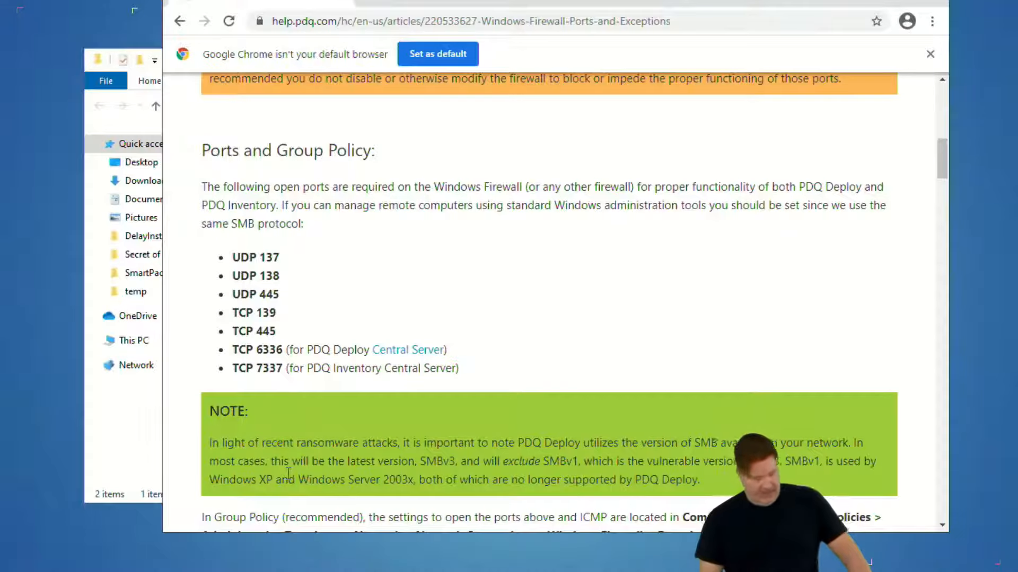
pyautogui.moveTo(213, 393)
pyautogui.mouseDown()
pyautogui.moveTo(488, 389)
pyautogui.moveTo(487, 345)
pyautogui.moveTo(313, 325)
pyautogui.moveTo(306, 260)
pyautogui.moveTo(225, 225)
pyautogui.moveTo(209, 358)
pyautogui.moveTo(248, 385)
pyautogui.mouseUp()
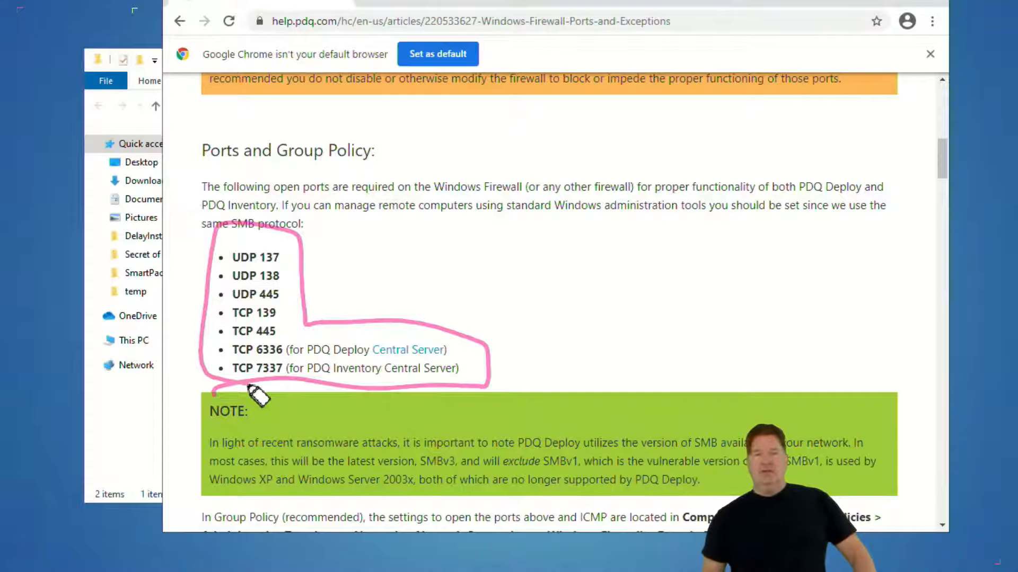
pyautogui.press('Escape')
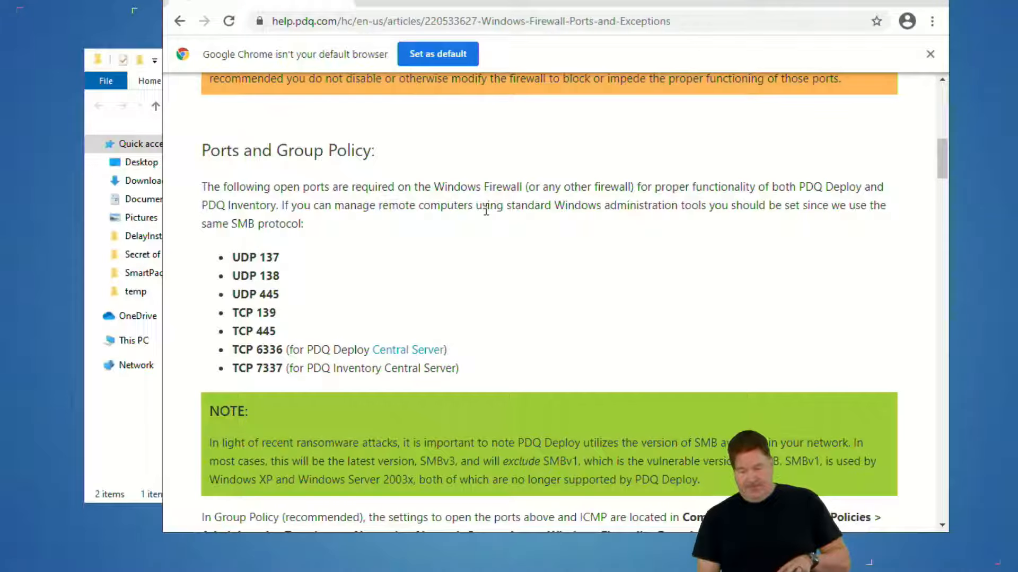
pyautogui.click(931, 53)
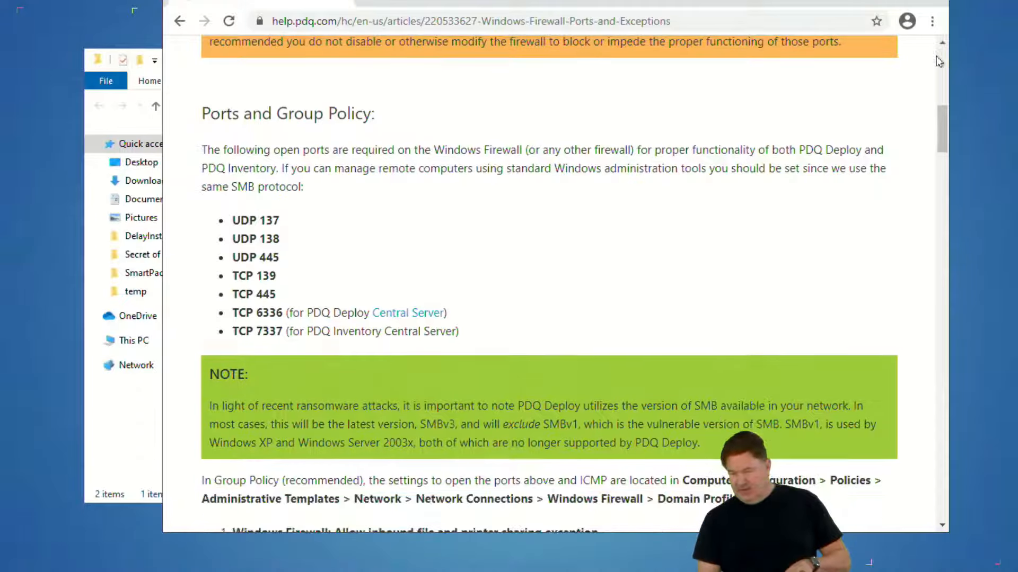
pyautogui.scroll(-8, 677, 262)
pyautogui.scroll(4, 664, 247)
pyautogui.scroll(-1, 662, 241)
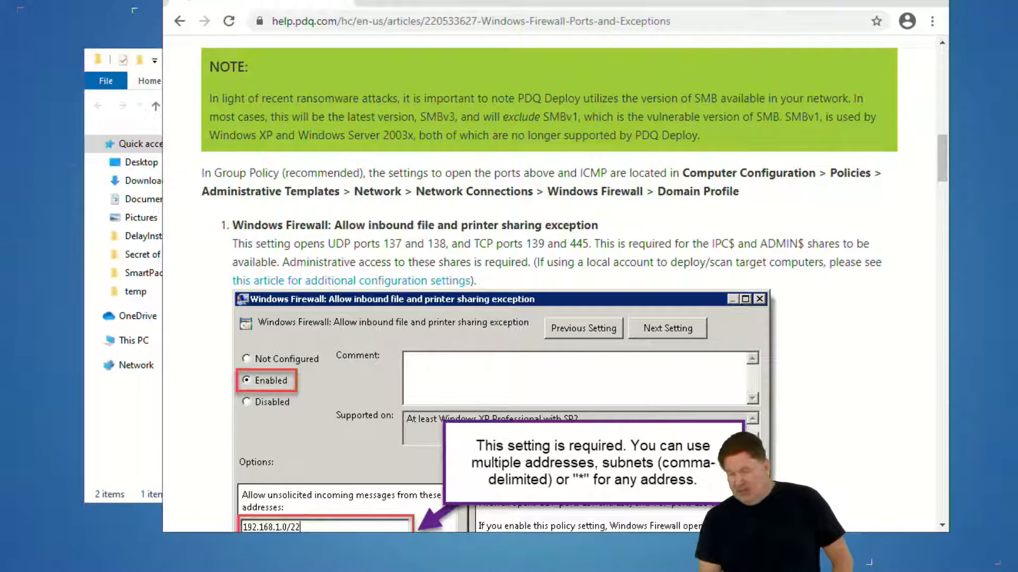
pyautogui.click(869, 1)
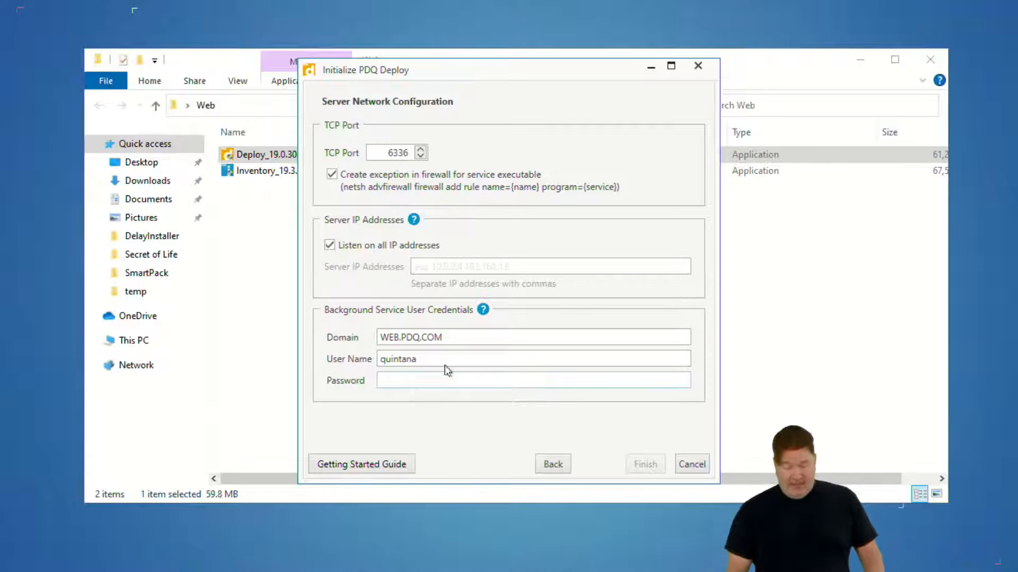
# Enter the background service user's password and finish the PDQ Deploy initialization
pyautogui.write('••')
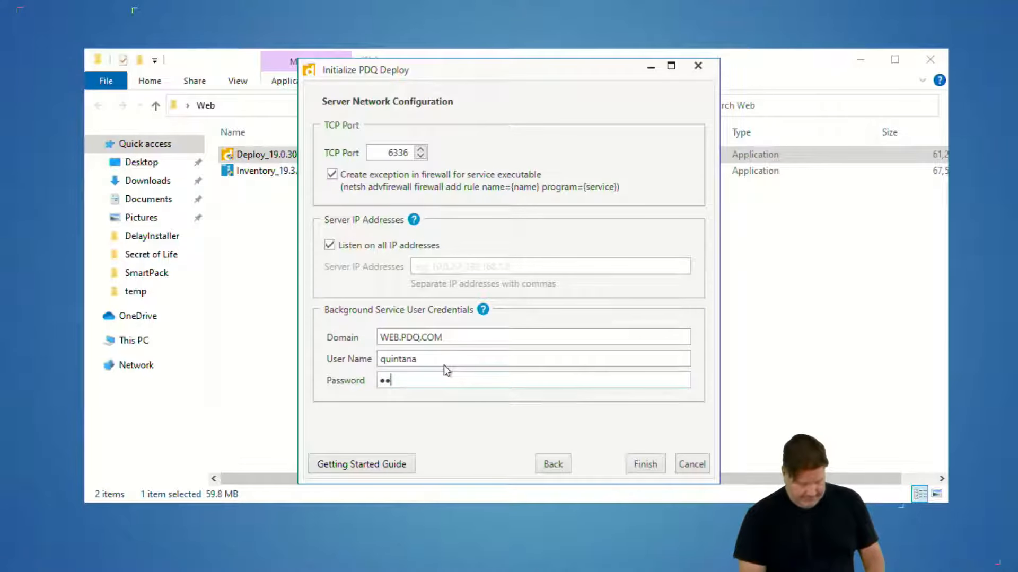
pyautogui.write('••••••••••••••')
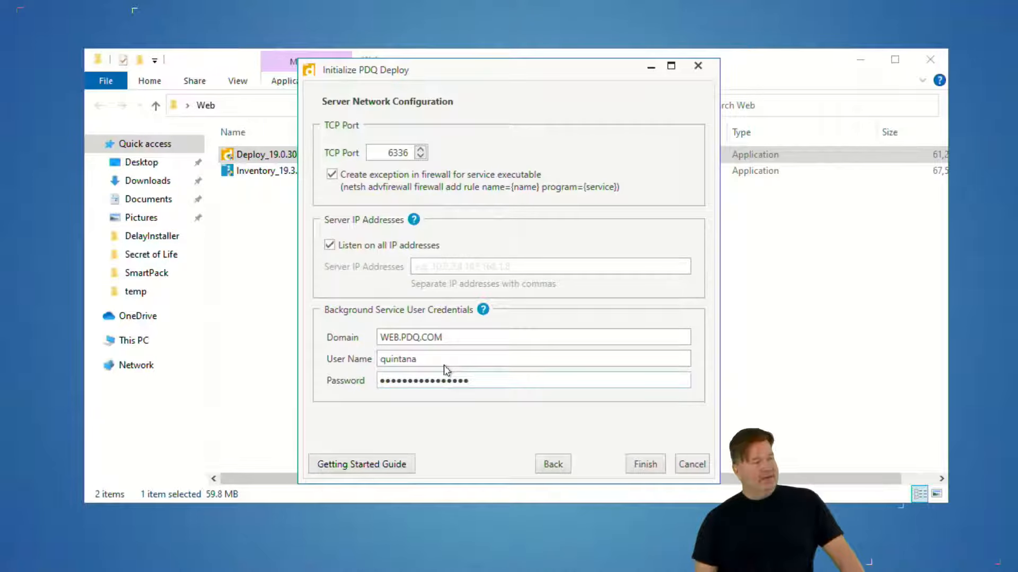
pyautogui.click(643, 465)
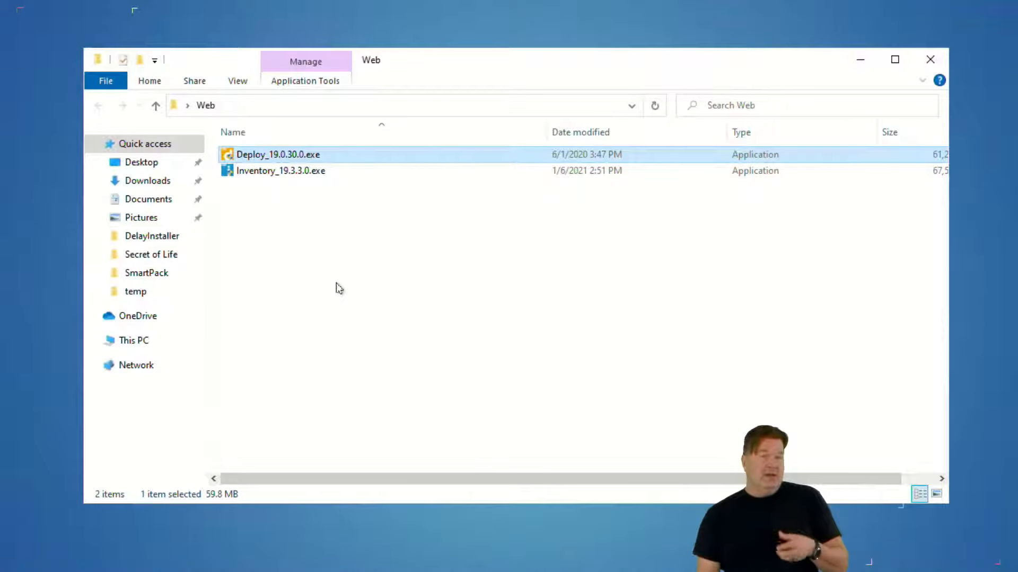
# Install PDQ Inventory from Inventory_19.3.3.0.exe, accepting the license agreement and default destination folder, and launch it on completion
pyautogui.click(271, 175)
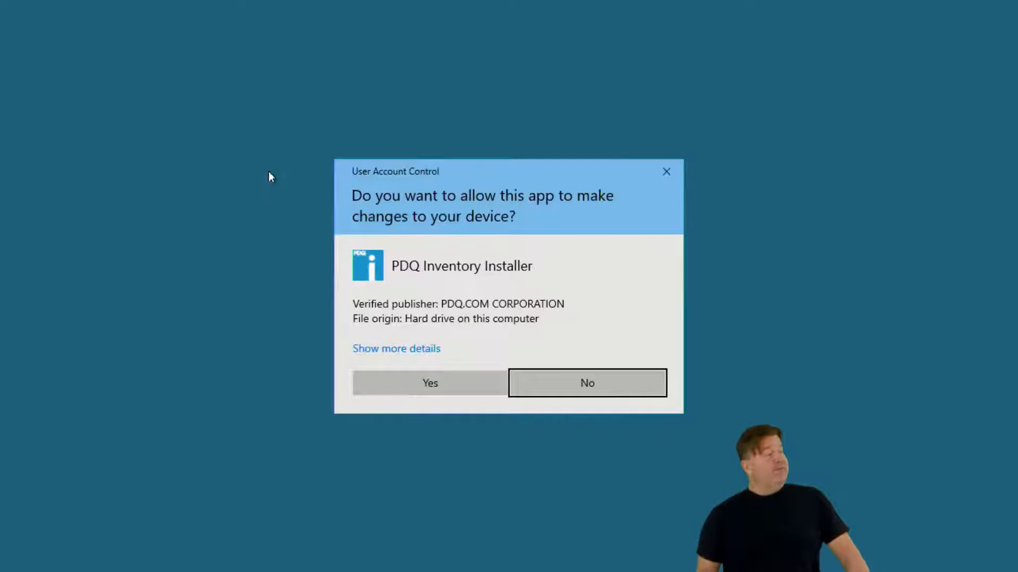
pyautogui.click(410, 380)
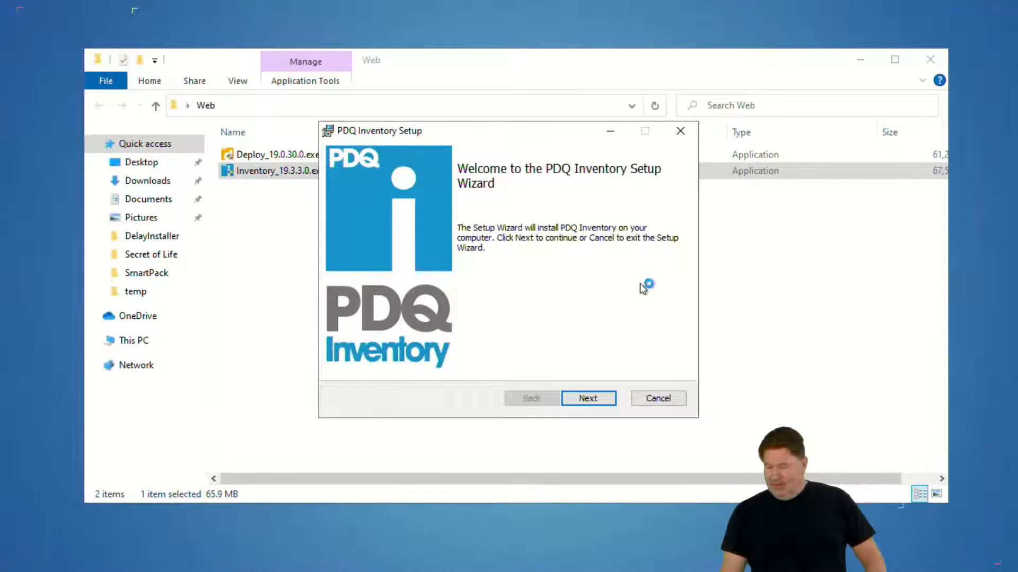
pyautogui.click(581, 403)
pyautogui.click(344, 363)
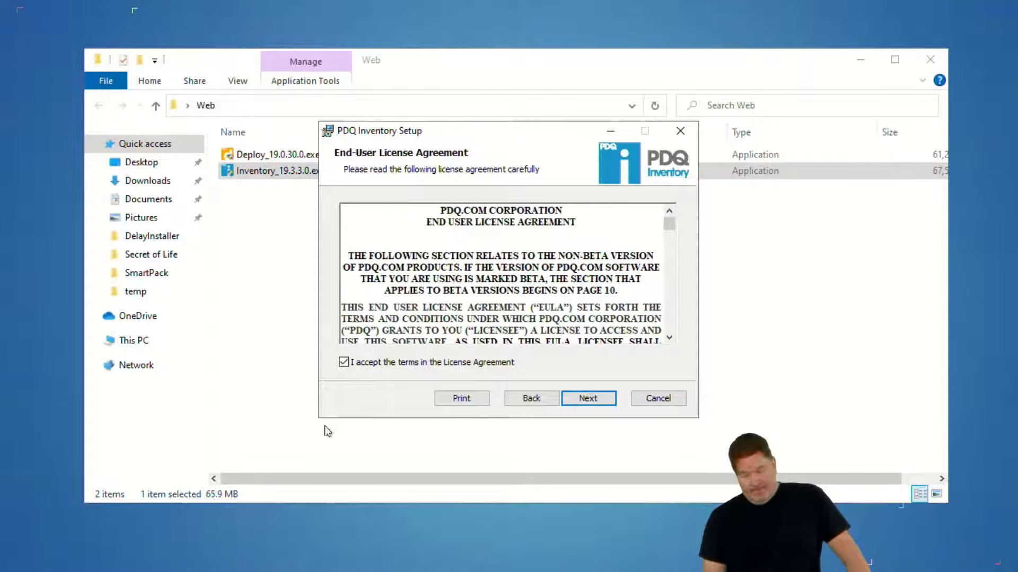
pyautogui.click(602, 400)
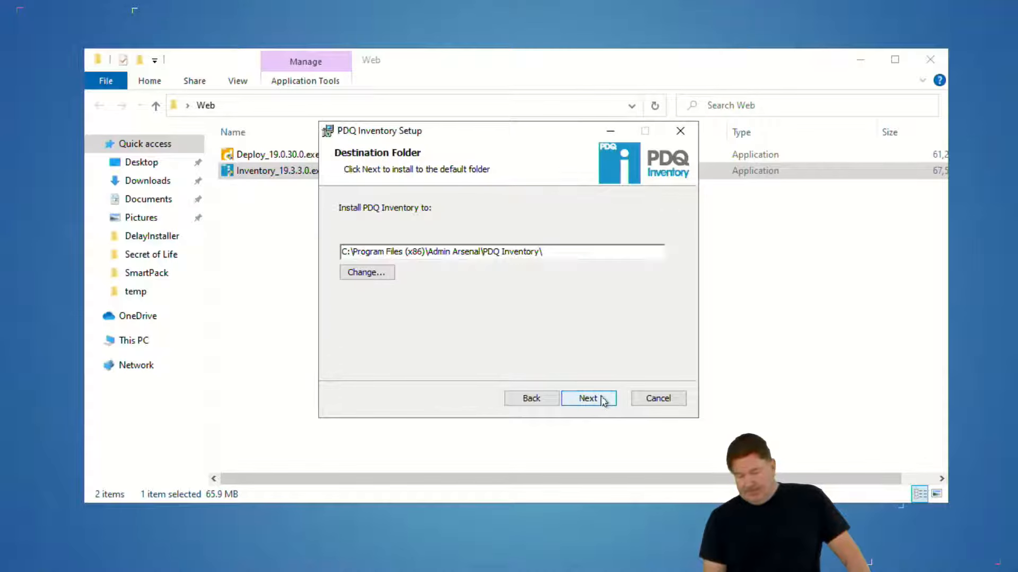
pyautogui.click(603, 402)
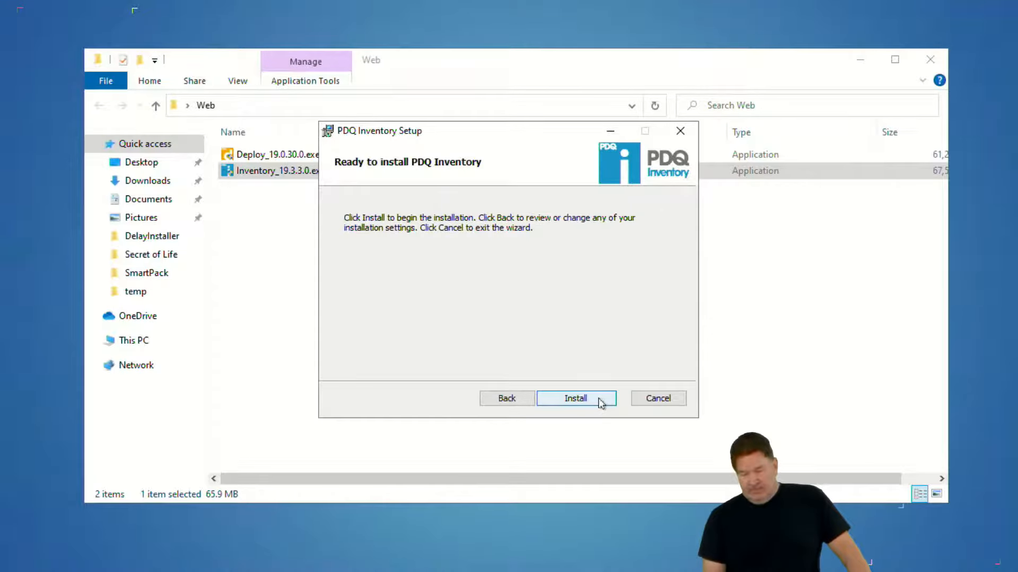
pyautogui.click(602, 400)
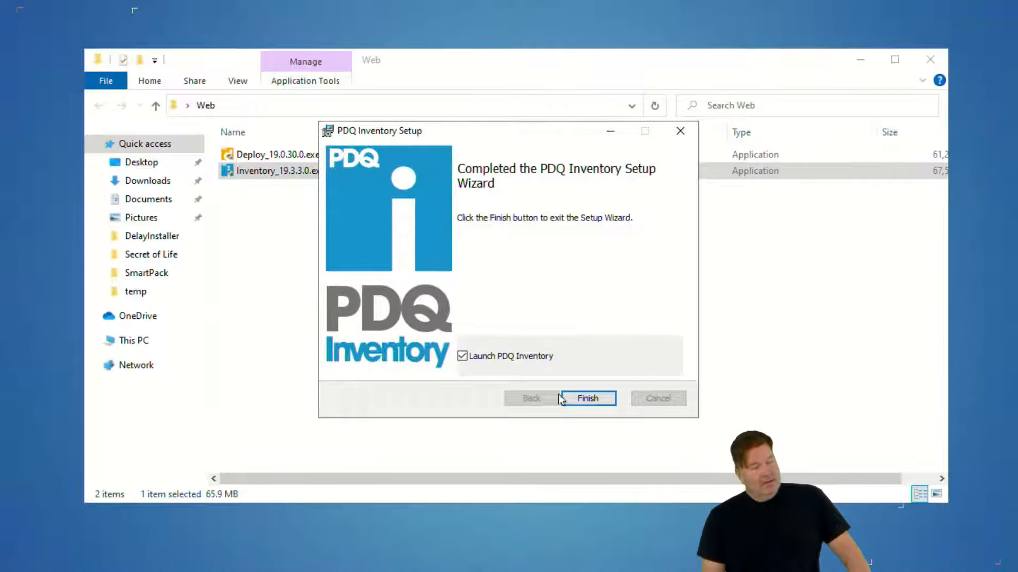
pyautogui.click(594, 397)
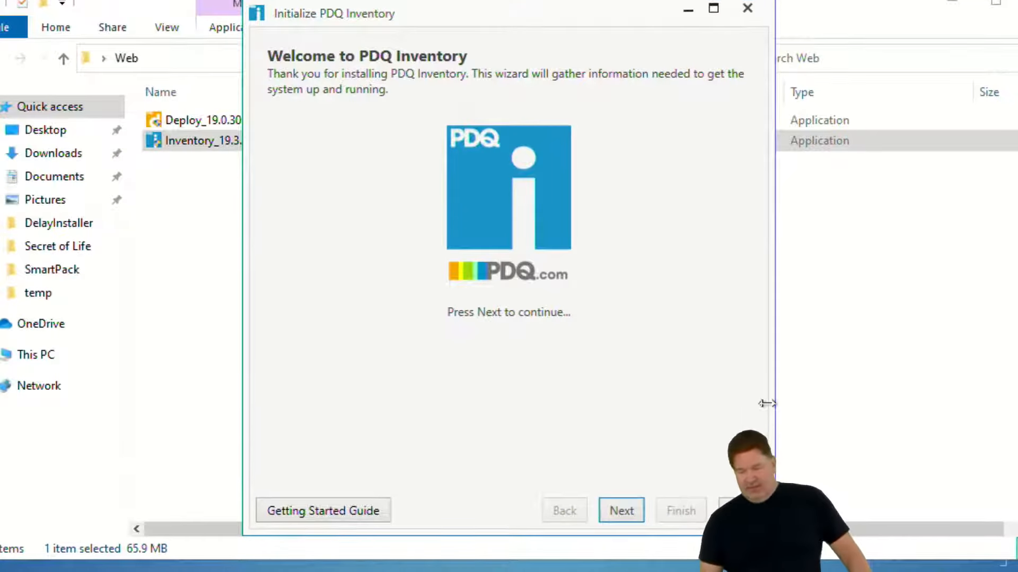
# Choose the Enterprise license for PDQ Inventory and load its license key from Inventory.txt in the desktop's Secret of Life folder
pyautogui.click(621, 510)
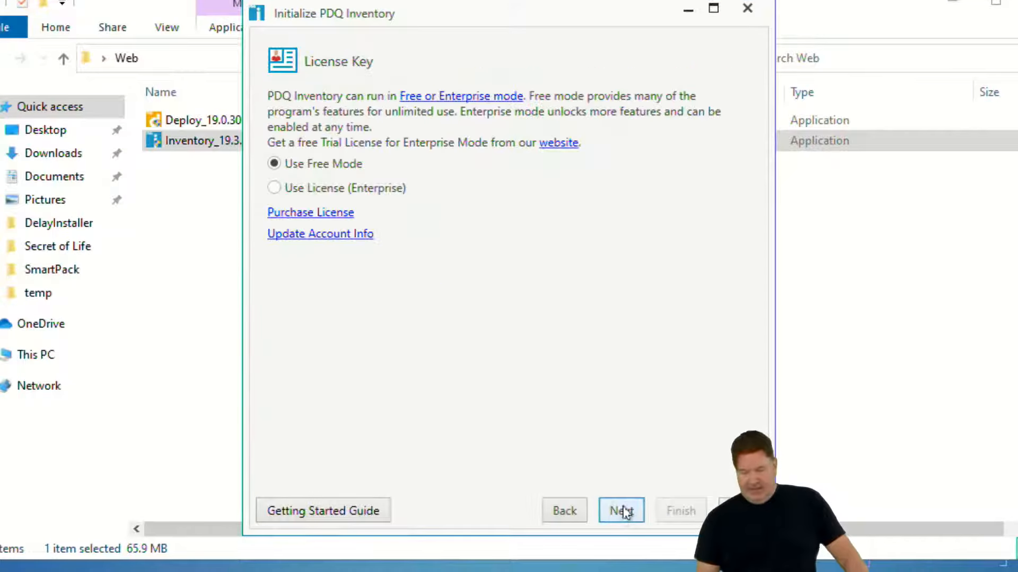
pyautogui.click(274, 187)
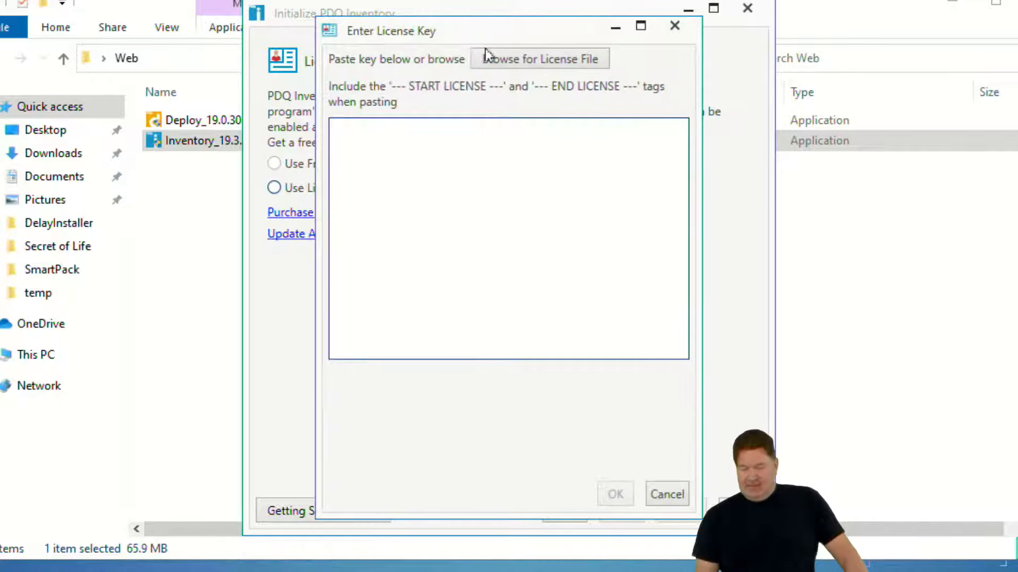
pyautogui.moveTo(484, 38); pyautogui.dragTo(1016, 571)
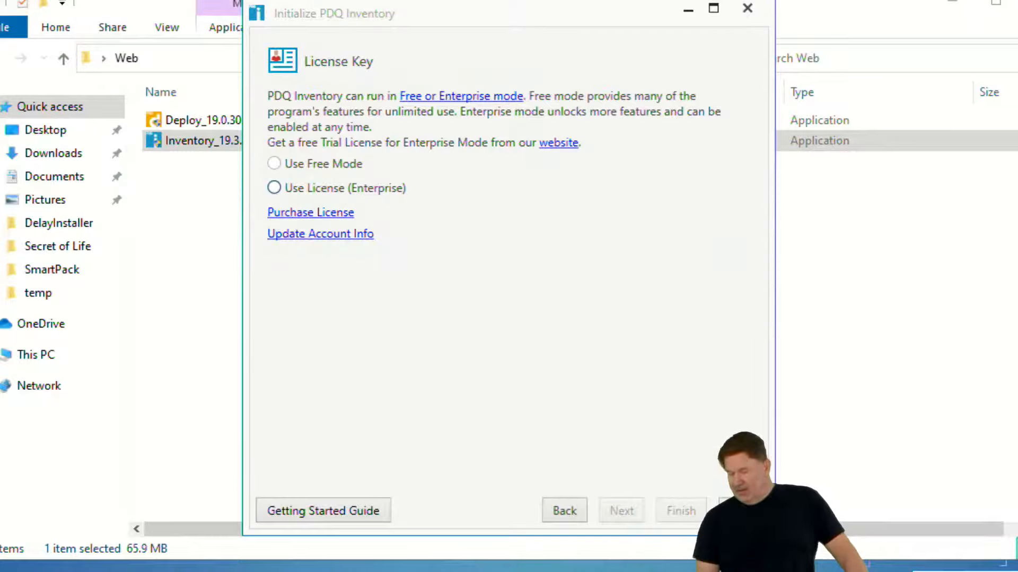
pyautogui.click(577, 300)
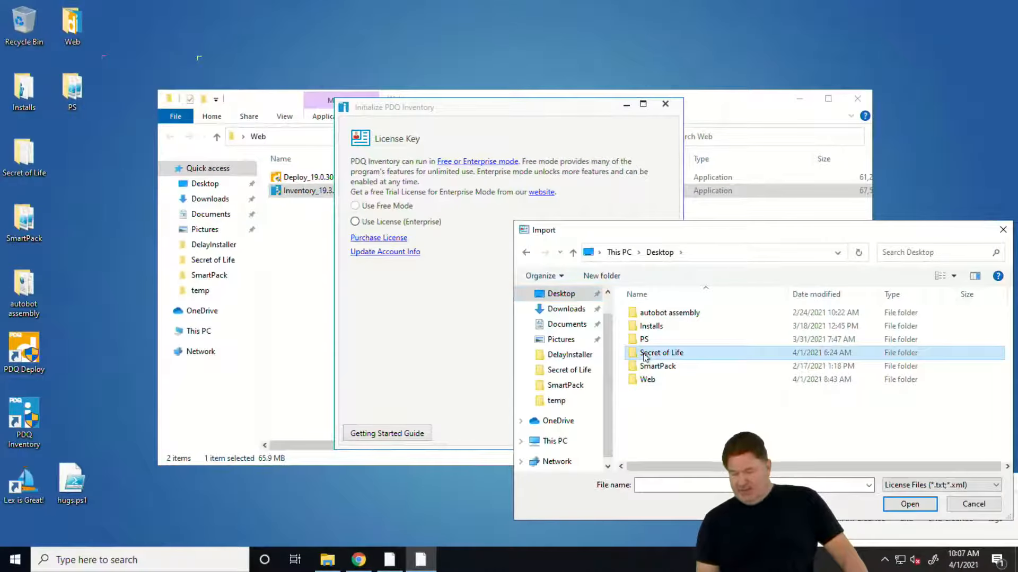
pyautogui.doubleClick(645, 357)
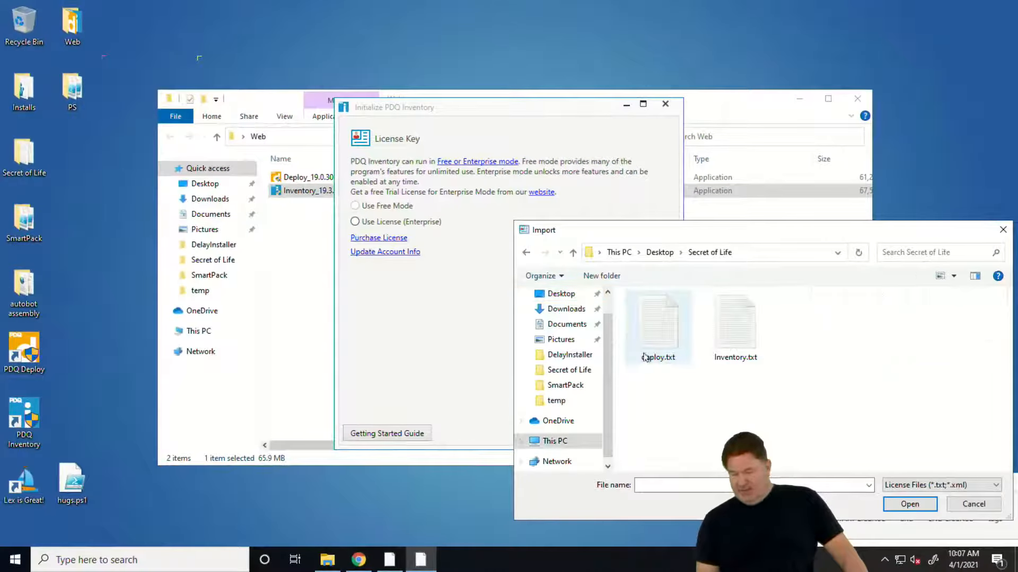
pyautogui.click(735, 326)
pyautogui.click(909, 504)
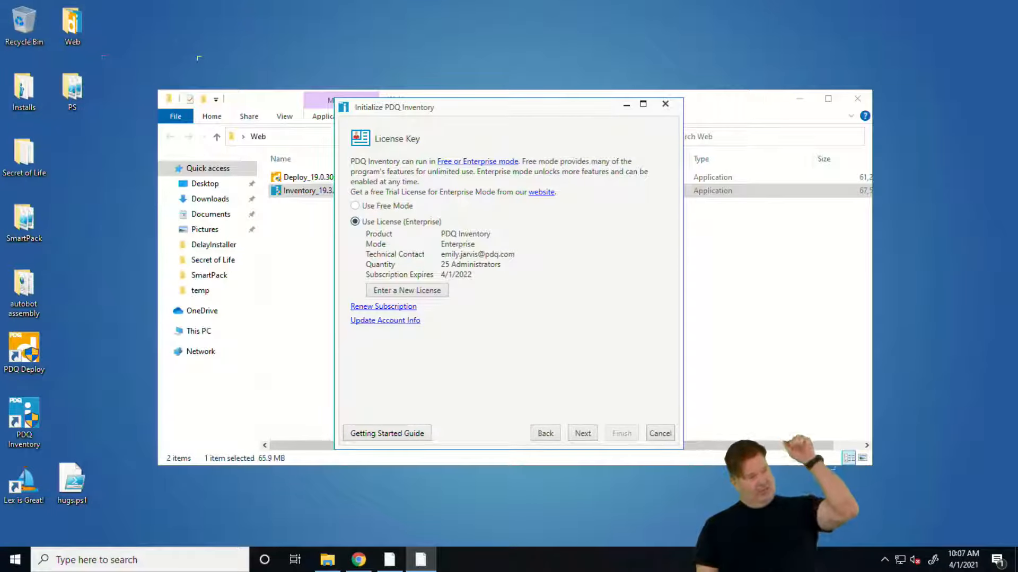
# Set PDQ Inventory's Enterprise installation type to Central Server in Server mode and continue to the server network configuration
pyautogui.click(587, 434)
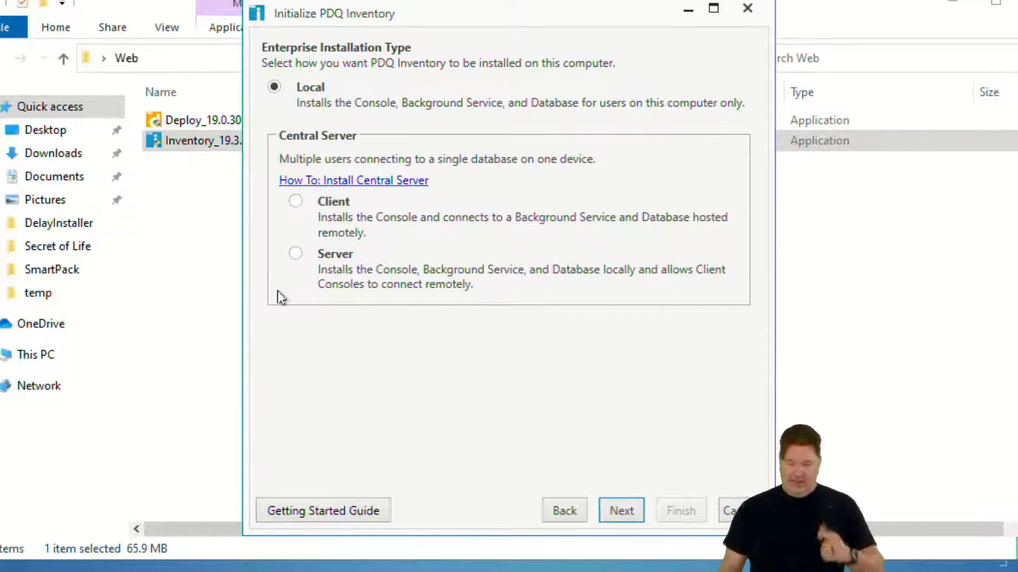
pyautogui.click(295, 254)
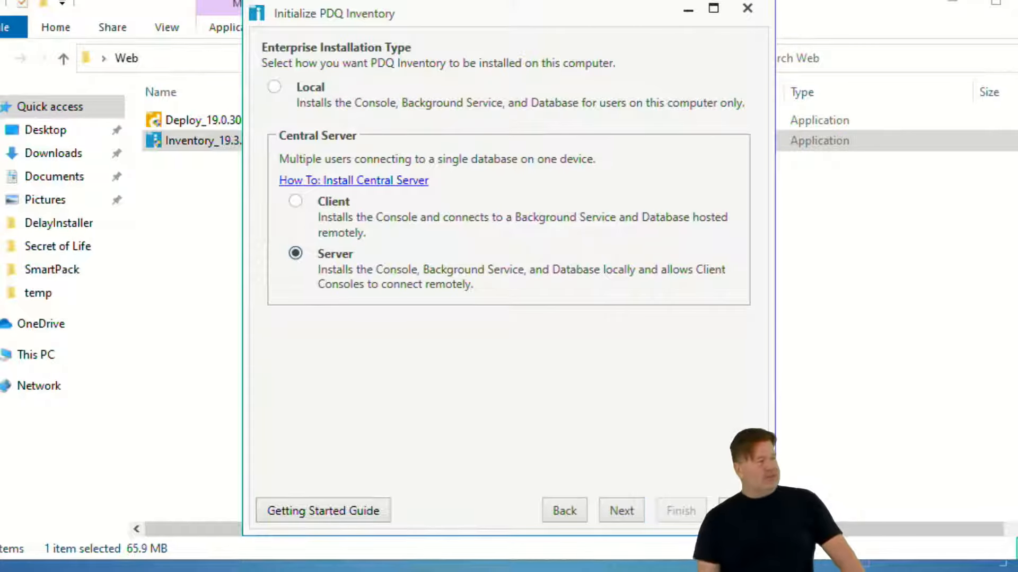
pyautogui.click(618, 512)
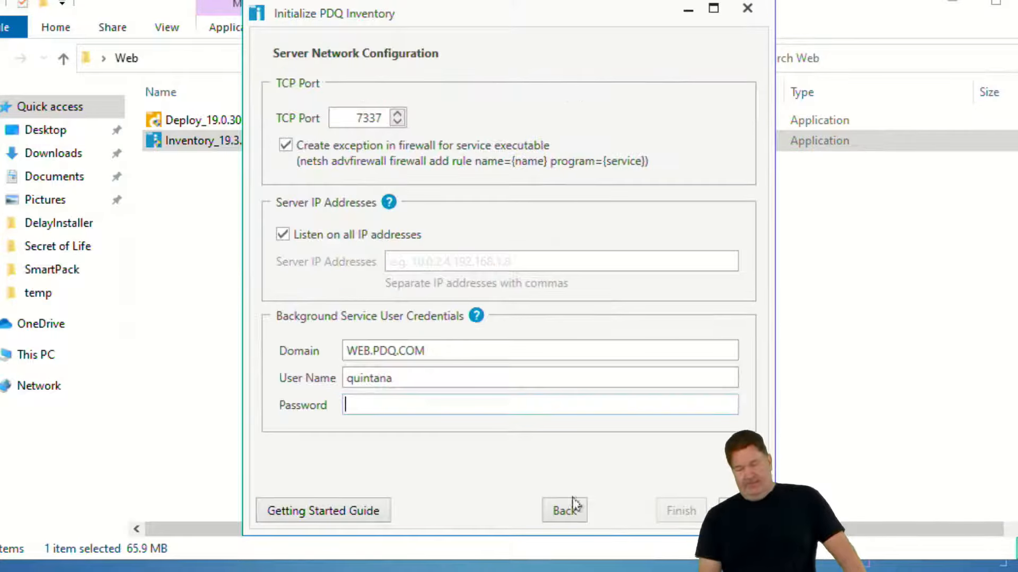
# Enter the background service user's password for PDQ Inventory and finish its initialization
pyautogui.click(392, 405)
pyautogui.write('•••••••')
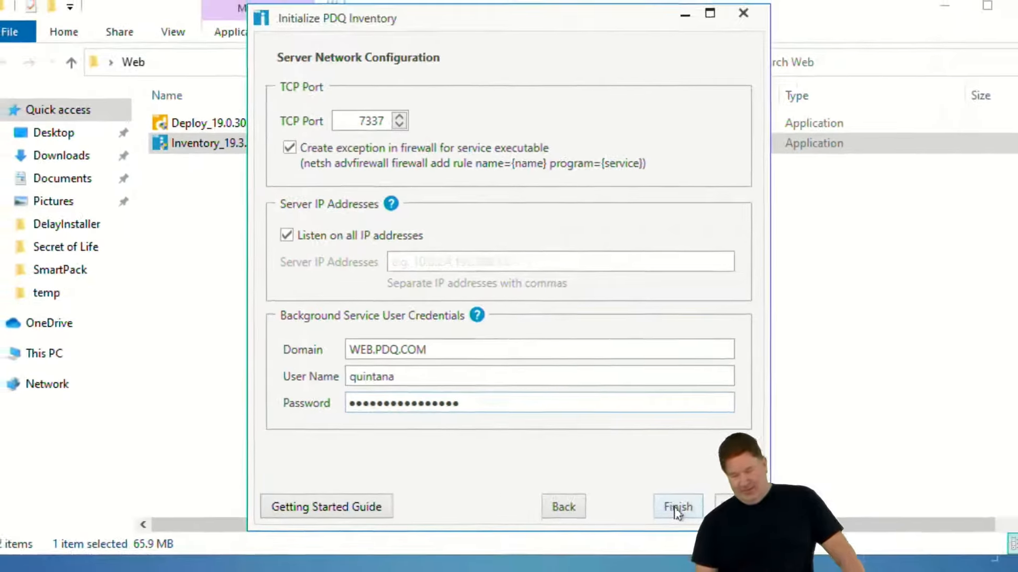
pyautogui.click(673, 507)
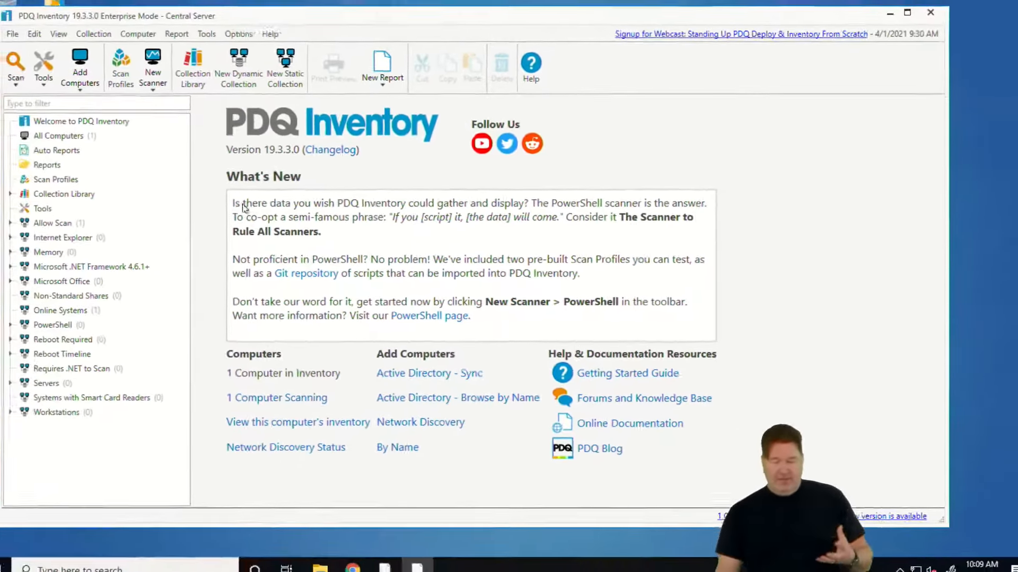
# Shrink the PDQ Inventory main window so the desktop icons beside it are uncovered
pyautogui.click(251, 48)
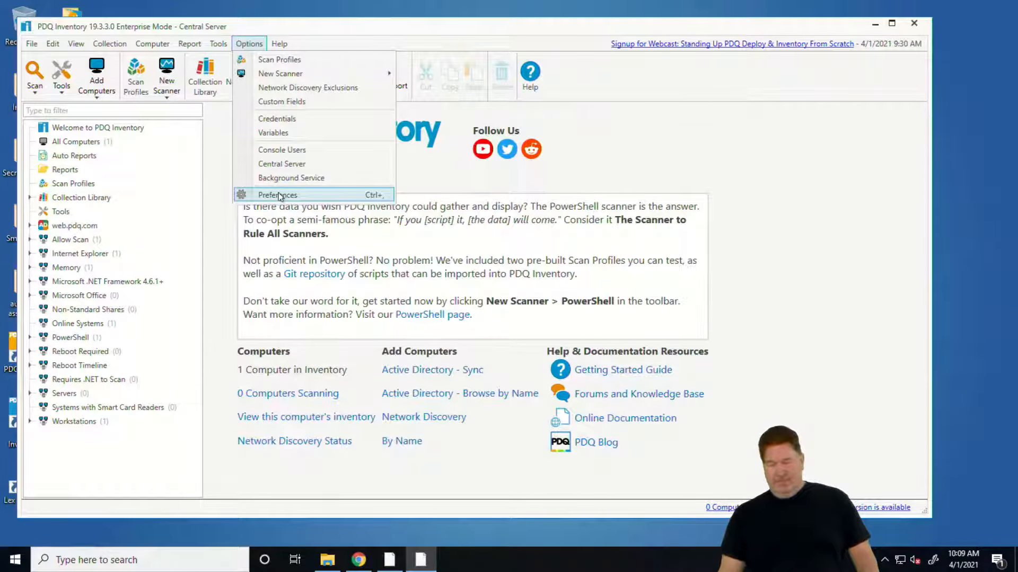
pyautogui.click(632, 162)
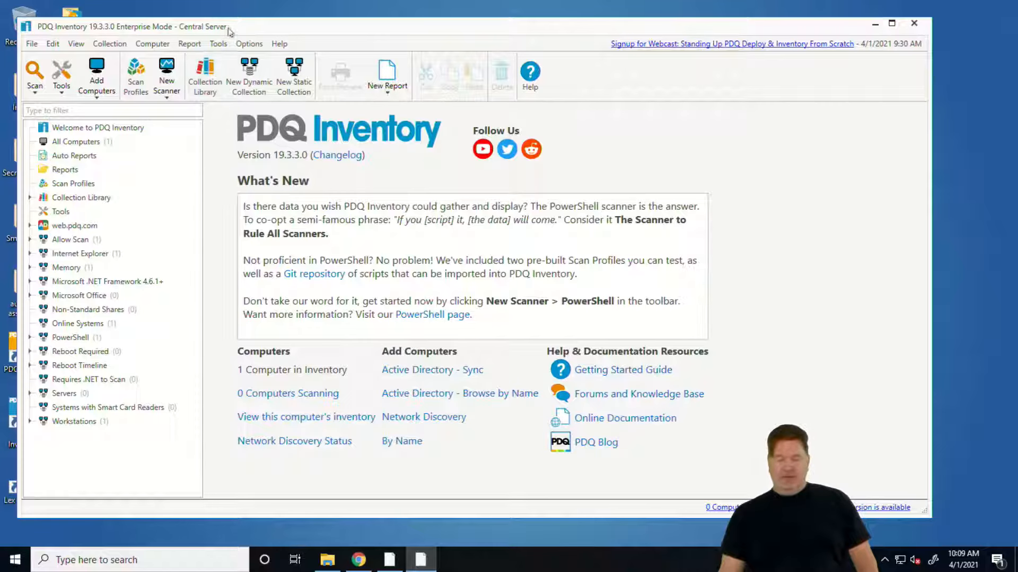
pyautogui.moveTo(17, 16); pyautogui.dragTo(104, 57)
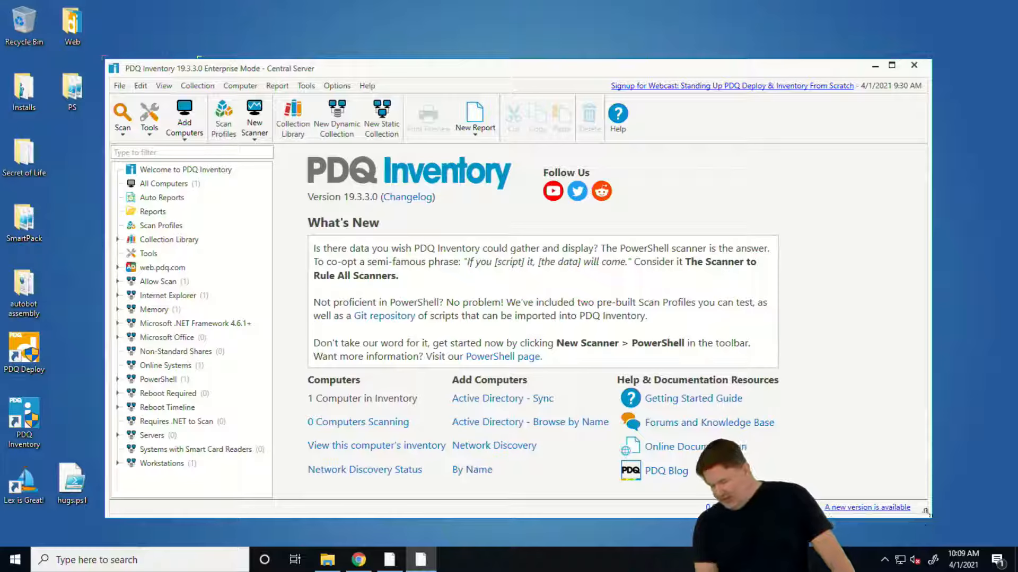
pyautogui.moveTo(925, 511)
pyautogui.mouseDown()
pyautogui.moveTo(897, 508)
pyautogui.moveTo(909, 513)
pyautogui.mouseUp()
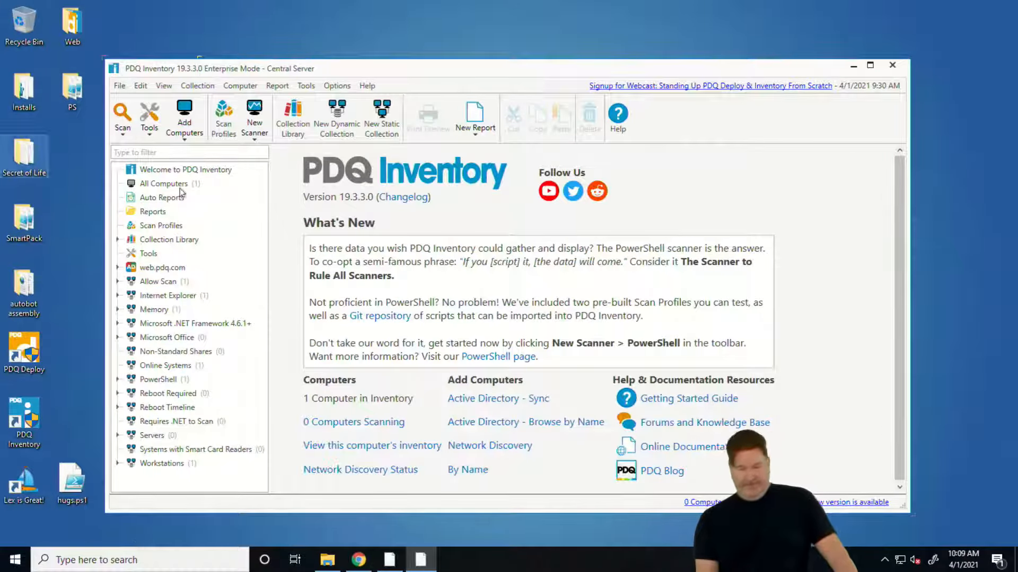
# Open the Active Directory preferences of PDQ Inventory and move the Preferences window over the main window
pyautogui.click(337, 85)
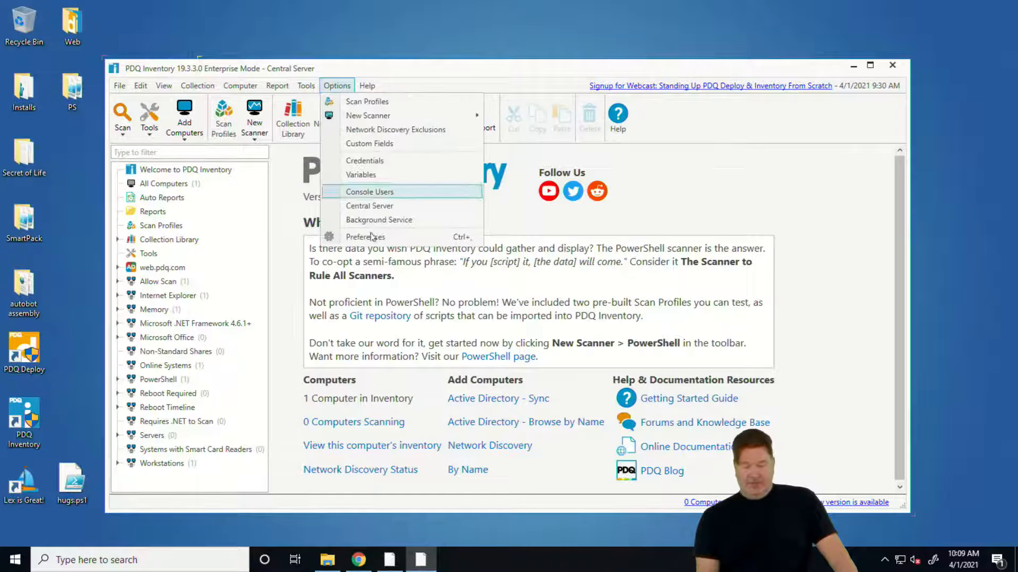
pyautogui.click(371, 238)
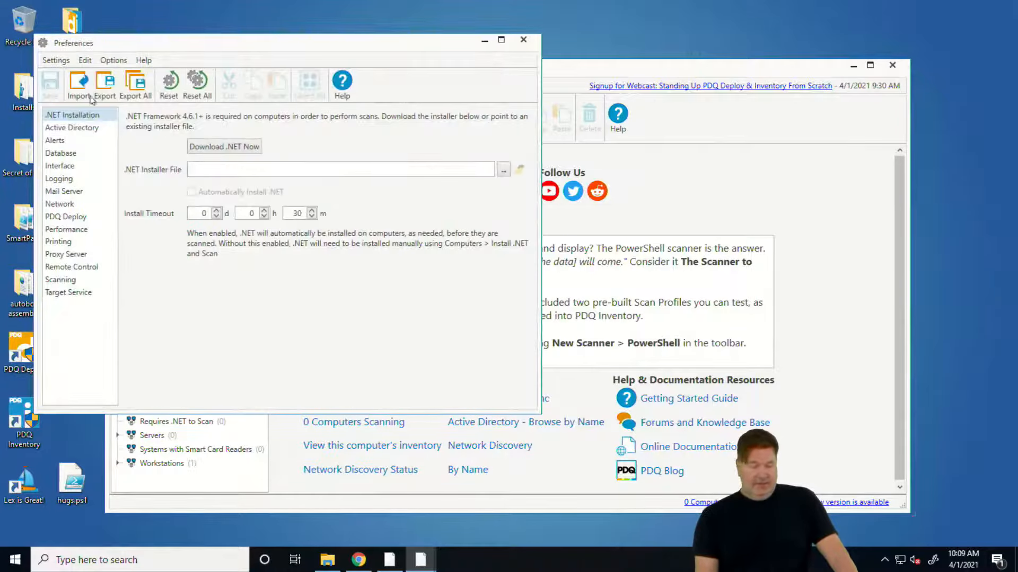
pyautogui.click(74, 130)
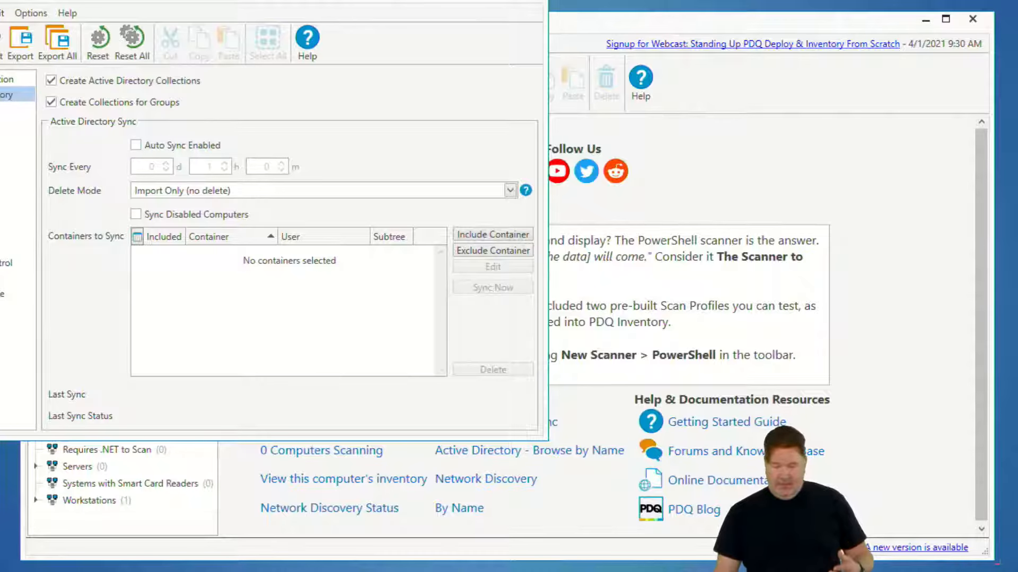
pyautogui.moveTo(237, 2); pyautogui.dragTo(495, 66)
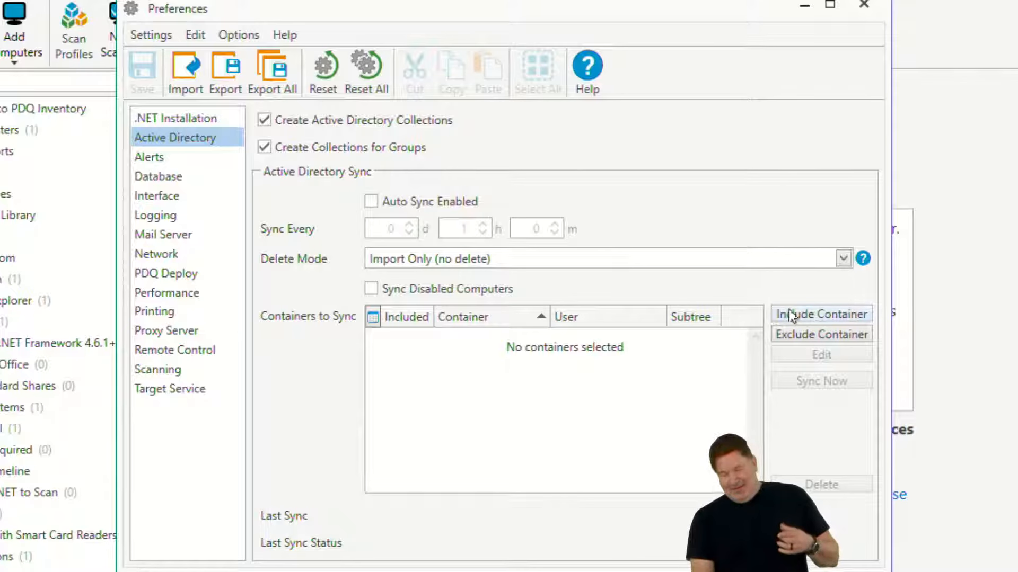
# Enable Active Directory auto sync every 7 days and 0 hours, with the delete mode Full Sync (delete all computers not part of sync)
pyautogui.click(388, 207)
pyautogui.click(410, 225)
pyautogui.click(410, 224)
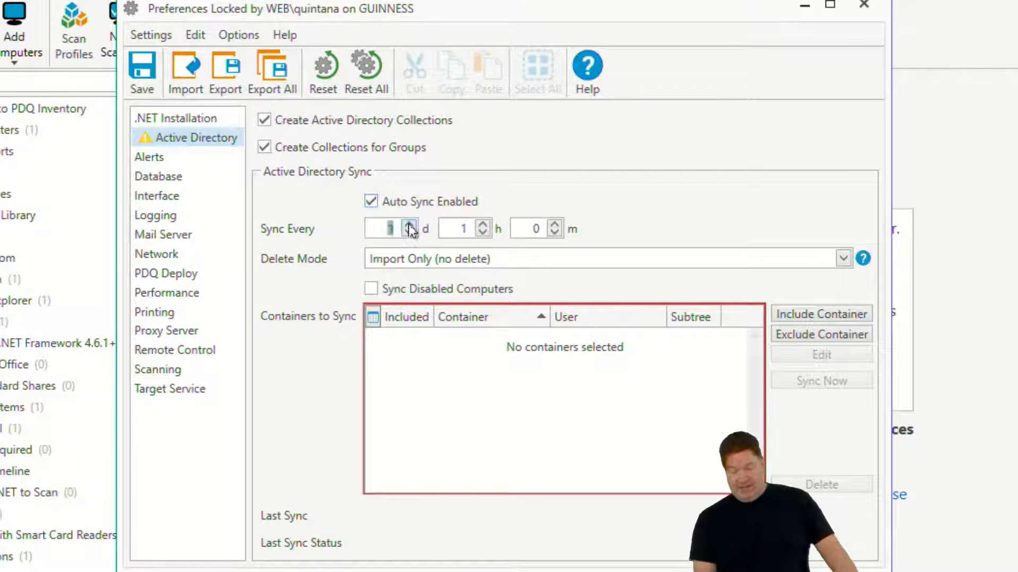
pyautogui.click(410, 224)
pyautogui.click(409, 225)
pyautogui.click(410, 224)
pyautogui.click(410, 224)
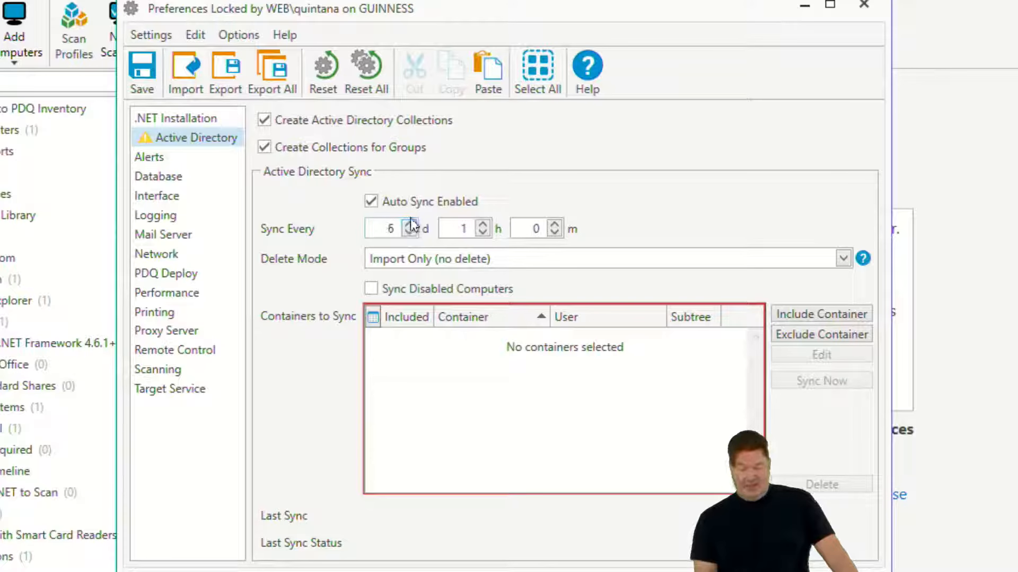
pyautogui.click(409, 225)
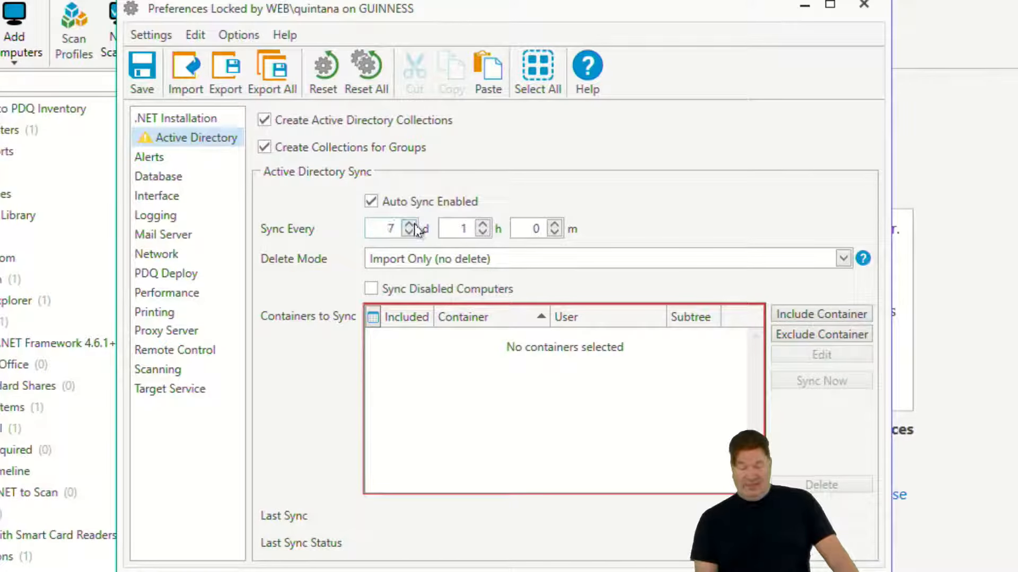
pyautogui.click(483, 233)
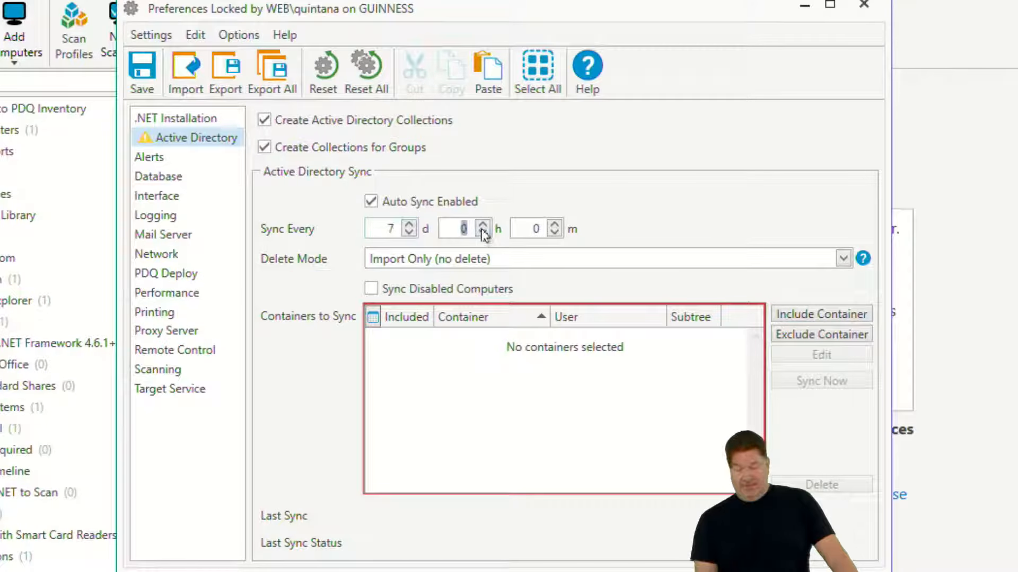
pyautogui.click(488, 261)
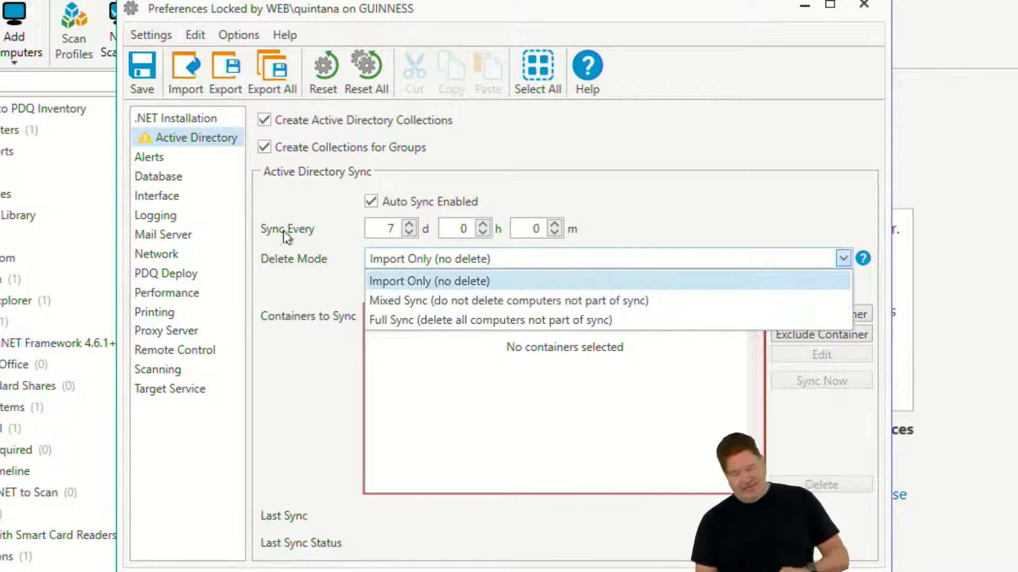
pyautogui.click(413, 320)
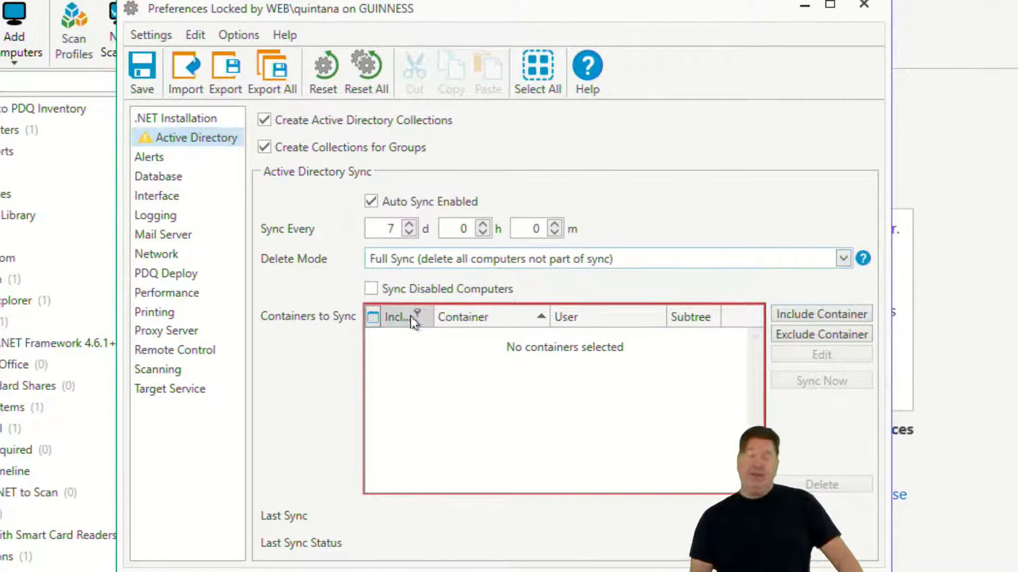
# Include the whole WEB.PDQ.COM domain with its sub-tree as a container to sync and save the preferences
pyautogui.click(841, 318)
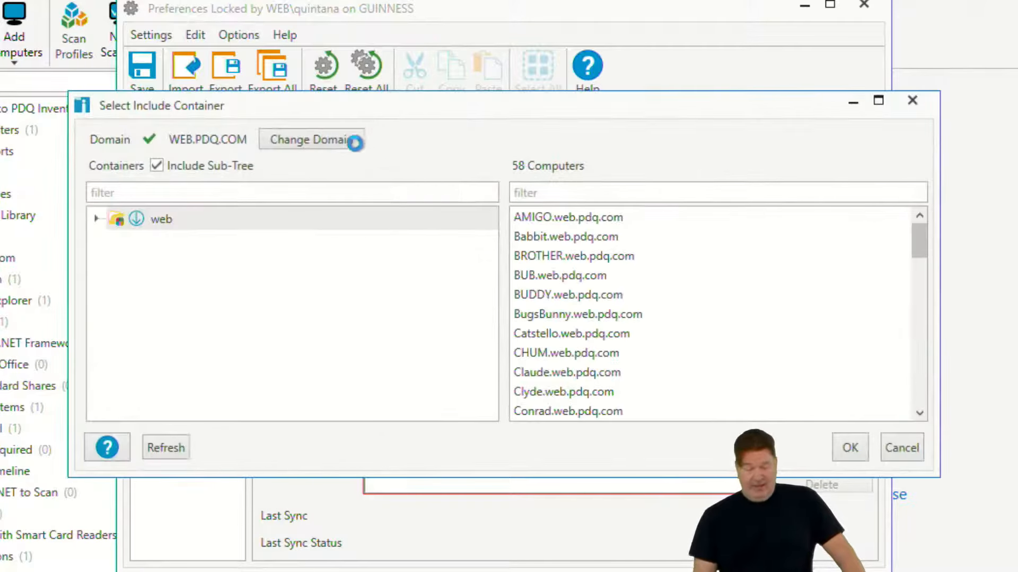
pyautogui.click(151, 227)
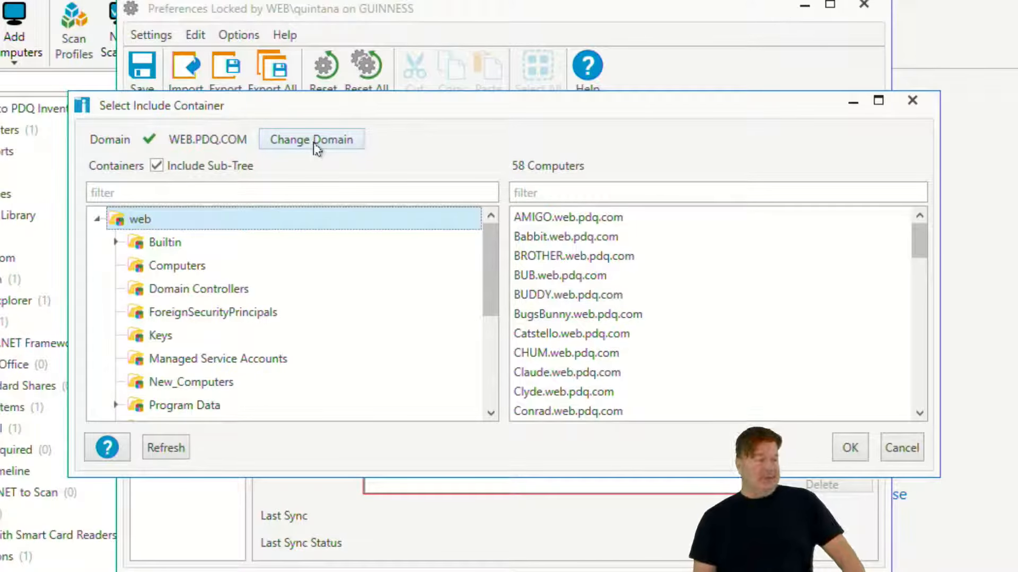
pyautogui.click(331, 146)
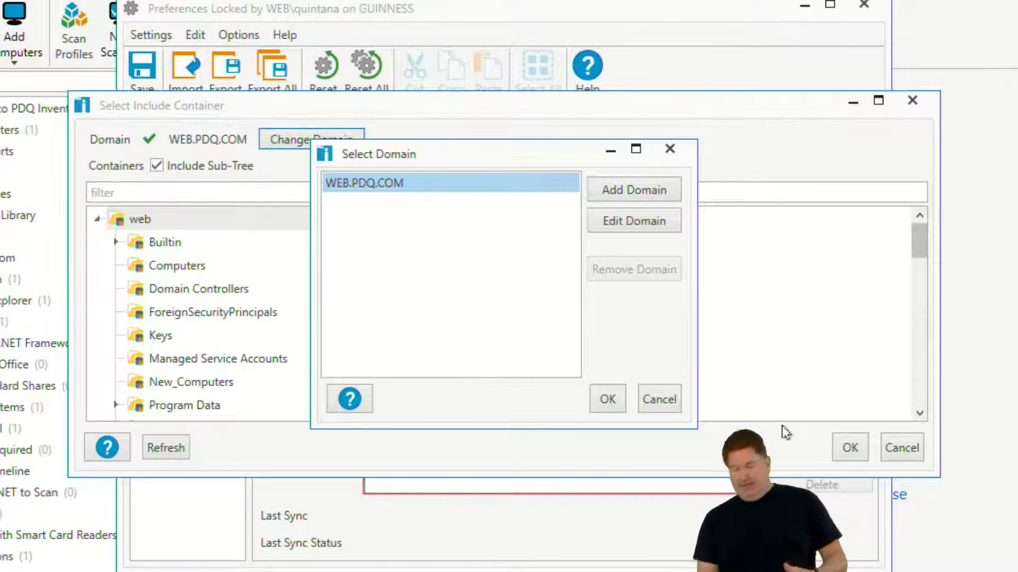
pyautogui.click(659, 409)
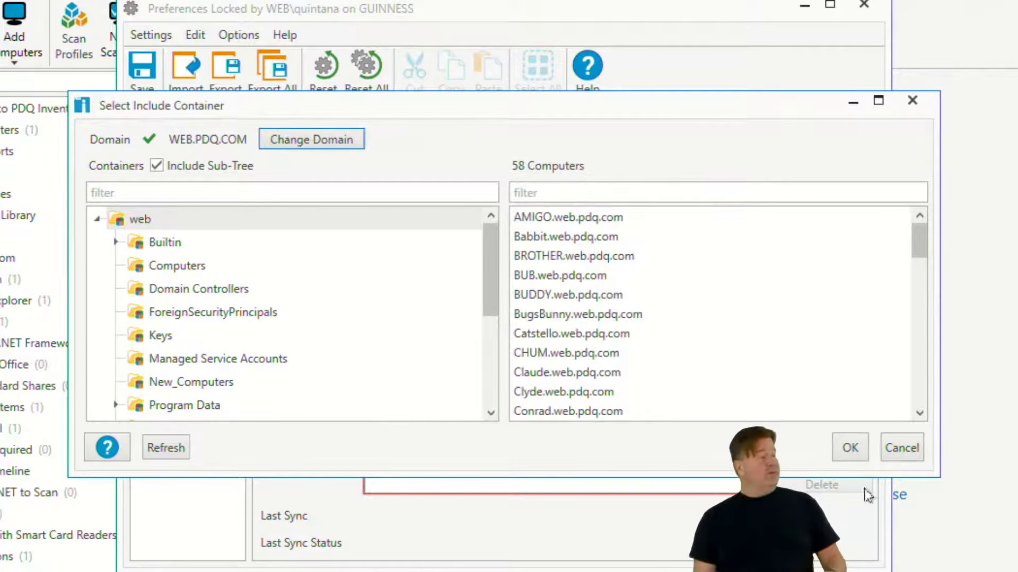
pyautogui.click(849, 448)
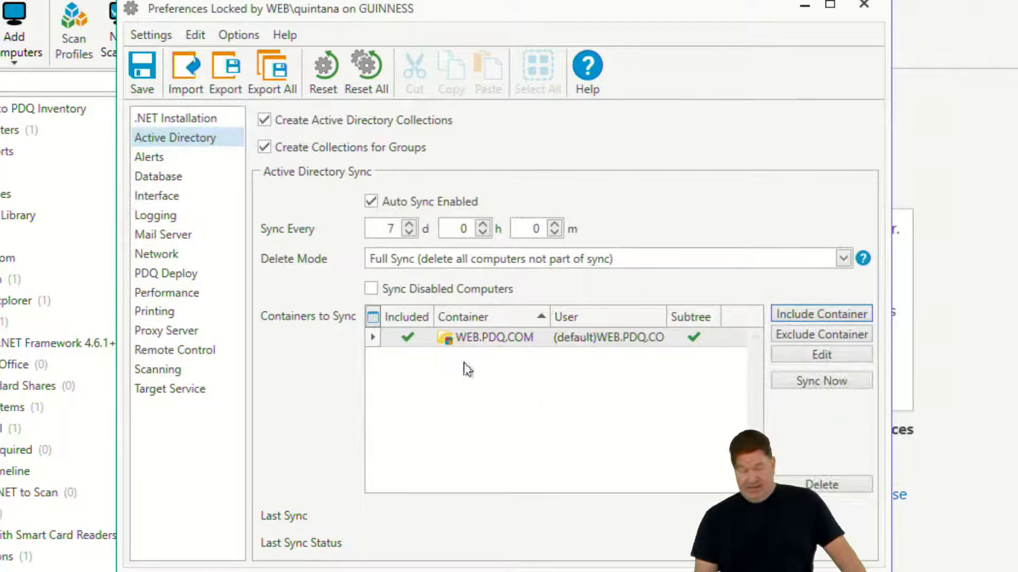
pyautogui.click(153, 75)
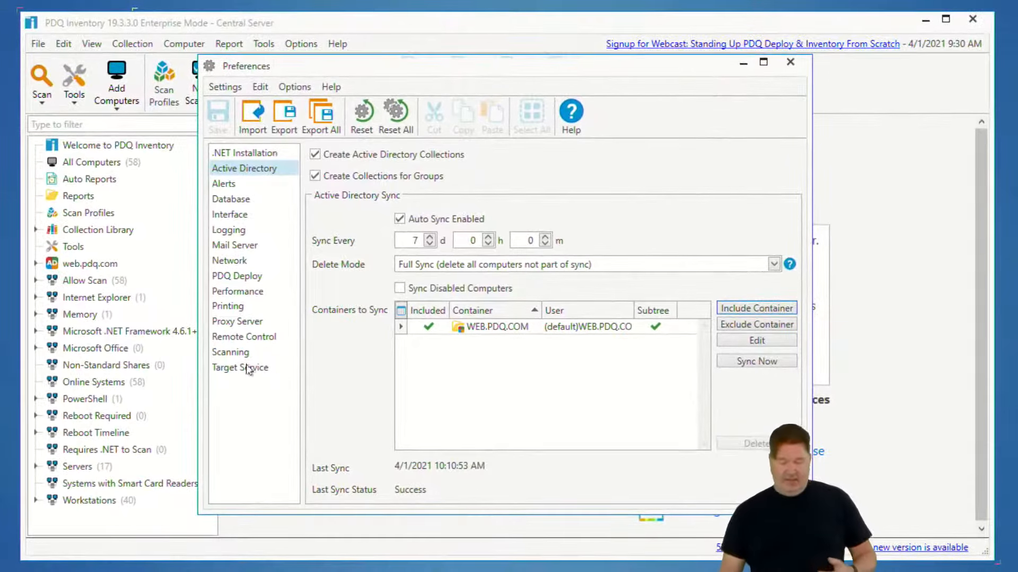
# Check the synced computers in the All Computers collection and return to the Preferences window
pyautogui.click(114, 163)
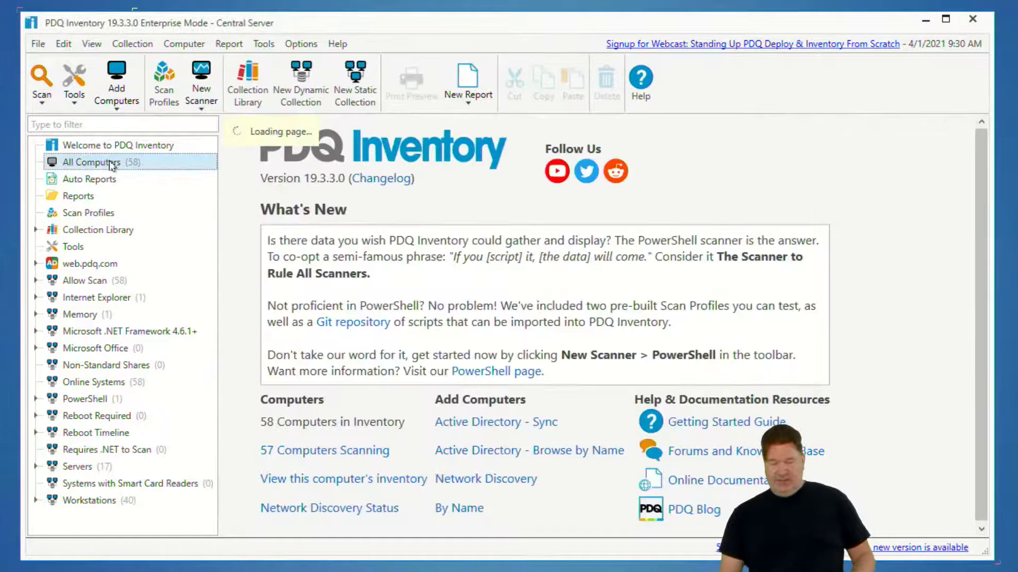
pyautogui.click(403, 571)
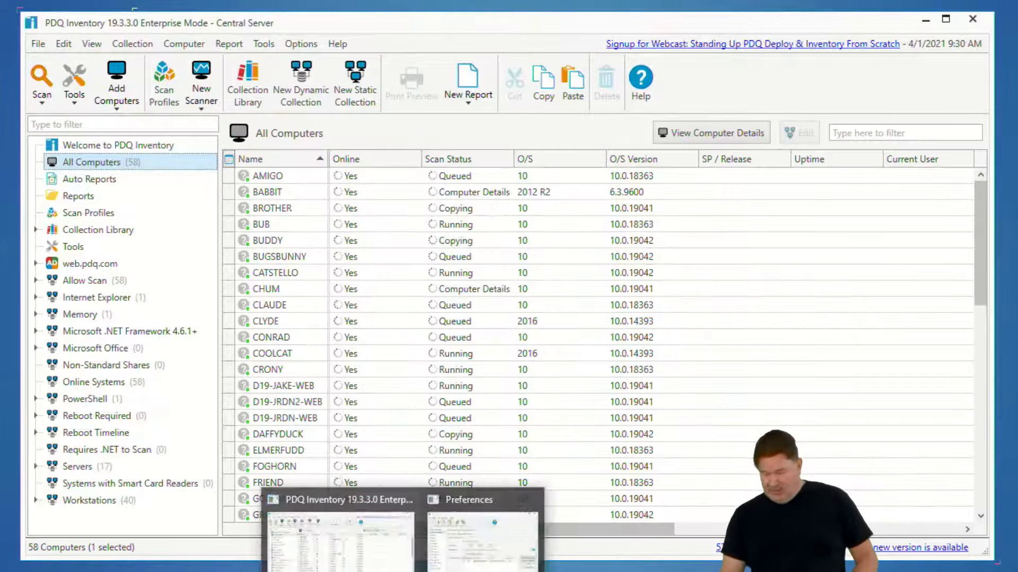
pyautogui.click(503, 536)
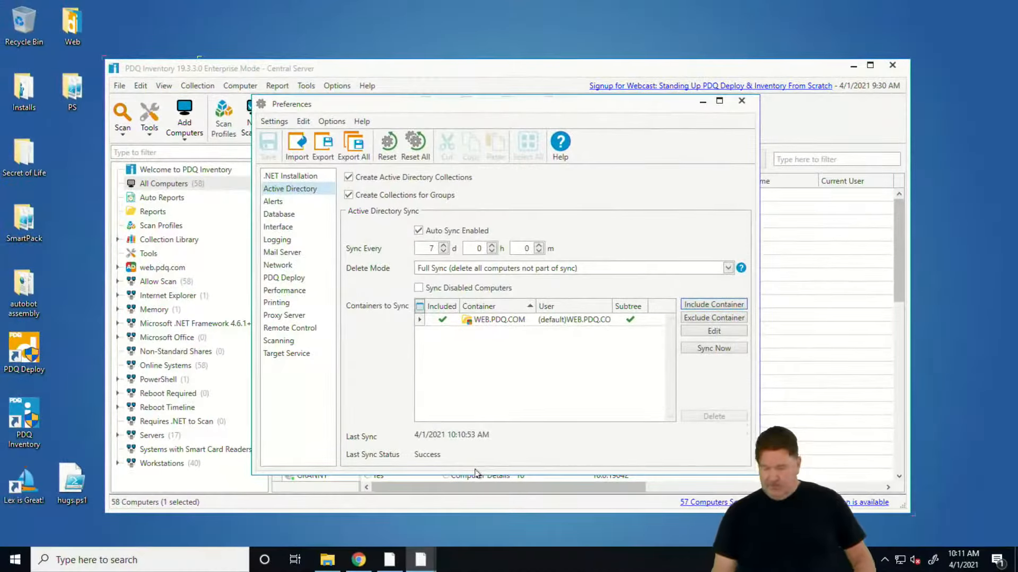
# Turn off webcast alerts and stop sending anonymous exception data to PDQ.com in the Alerts and Logging preferences
pyautogui.click(277, 204)
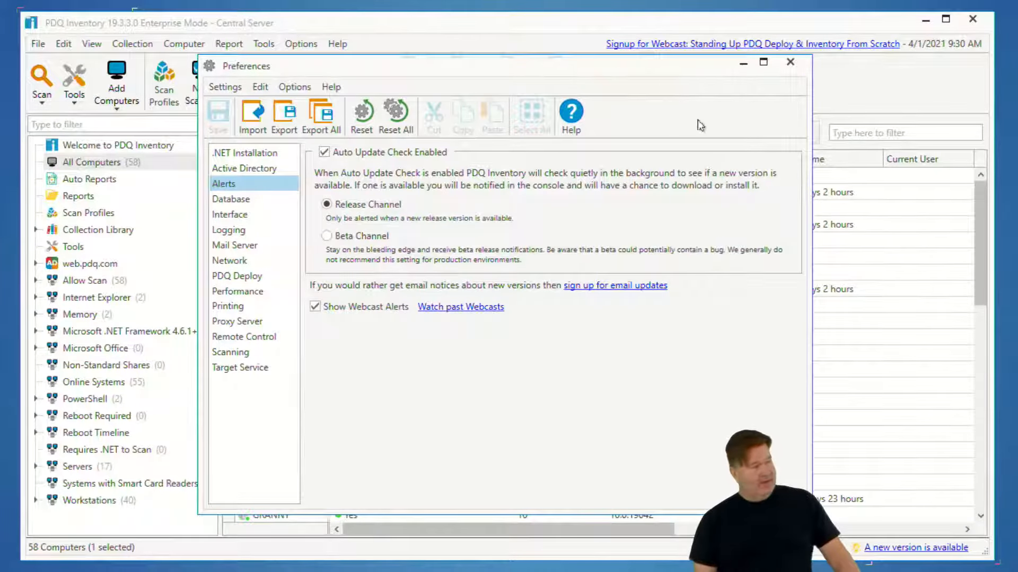
pyautogui.click(315, 307)
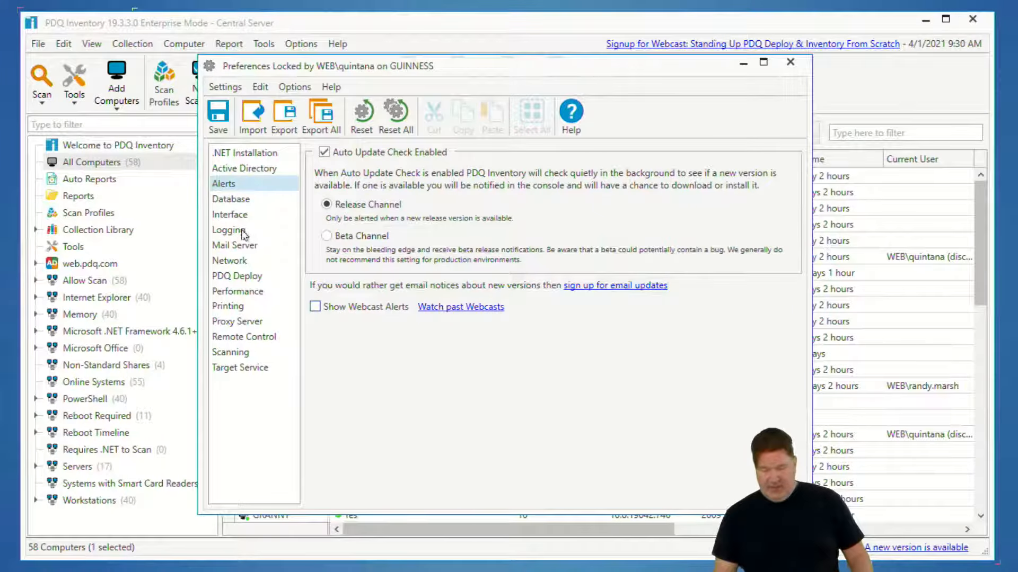
pyautogui.click(245, 232)
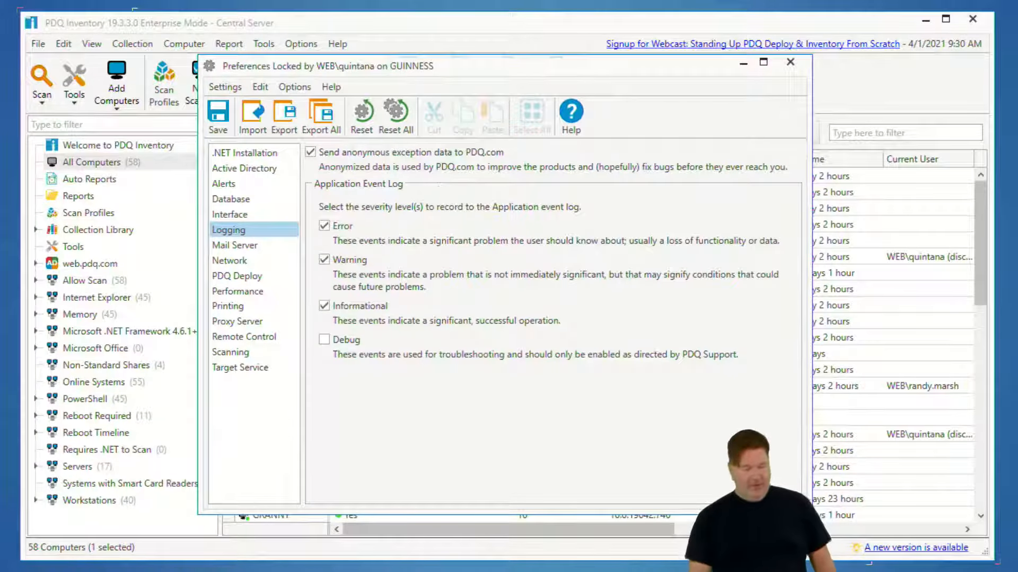
pyautogui.click(311, 154)
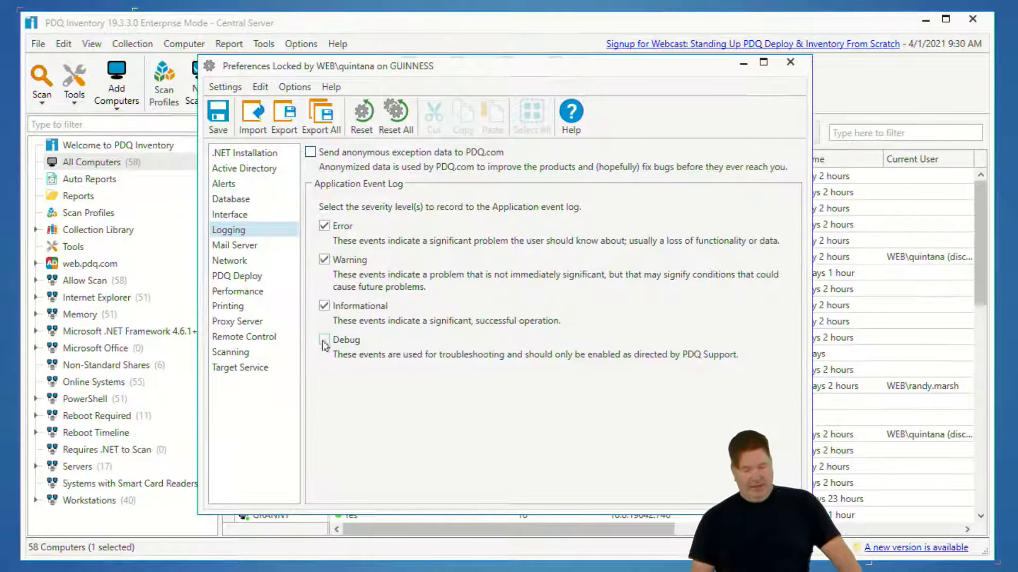
# Review the Mail Server and Network preferences and enable the cleanup of PDQ Deploy deployments older than 180 days
pyautogui.click(249, 248)
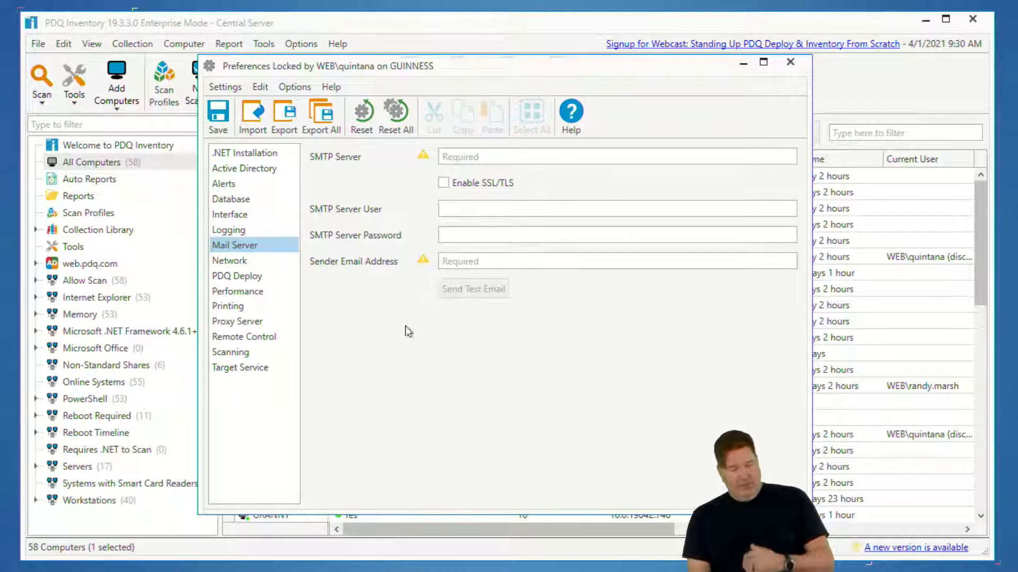
pyautogui.click(232, 263)
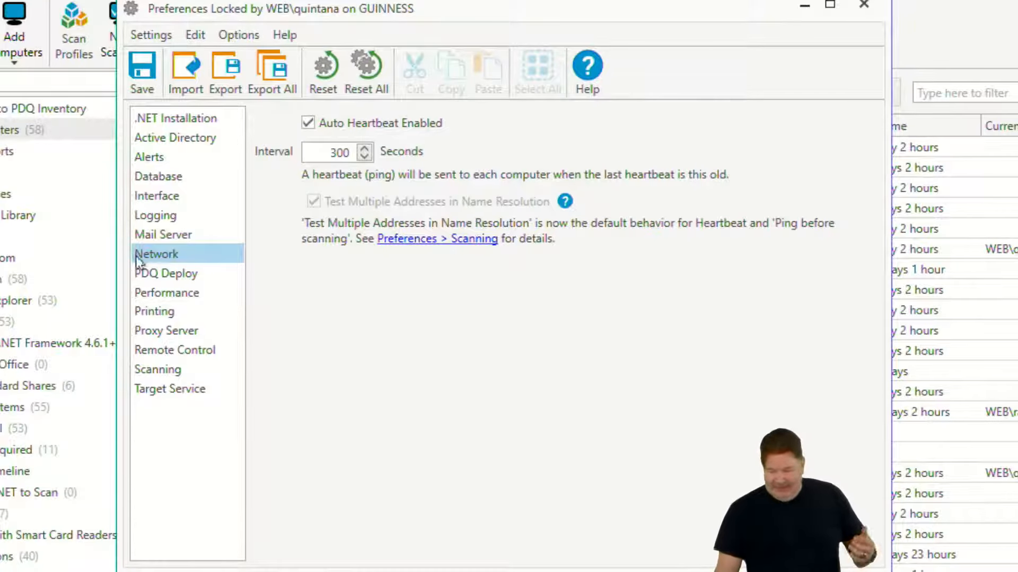
pyautogui.click(184, 274)
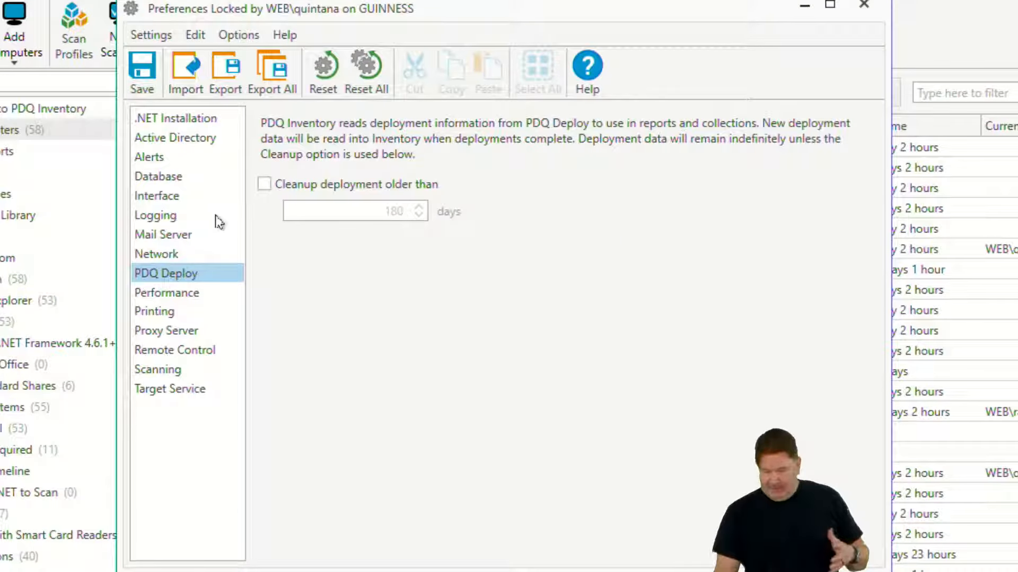
pyautogui.click(265, 187)
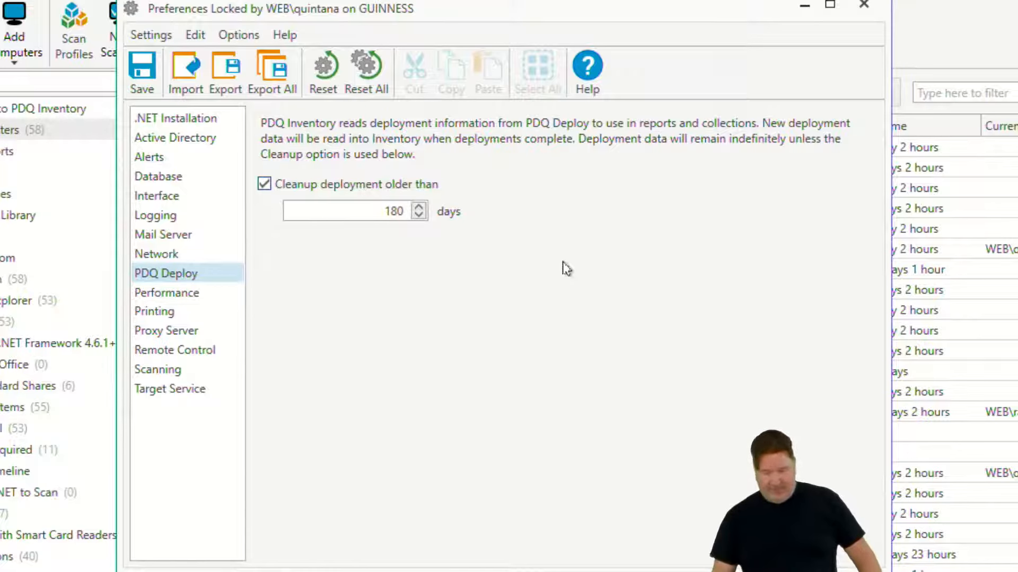
# Review the Performance preferences and read the help page on the Service Manager TCP Connection settings
pyautogui.click(160, 296)
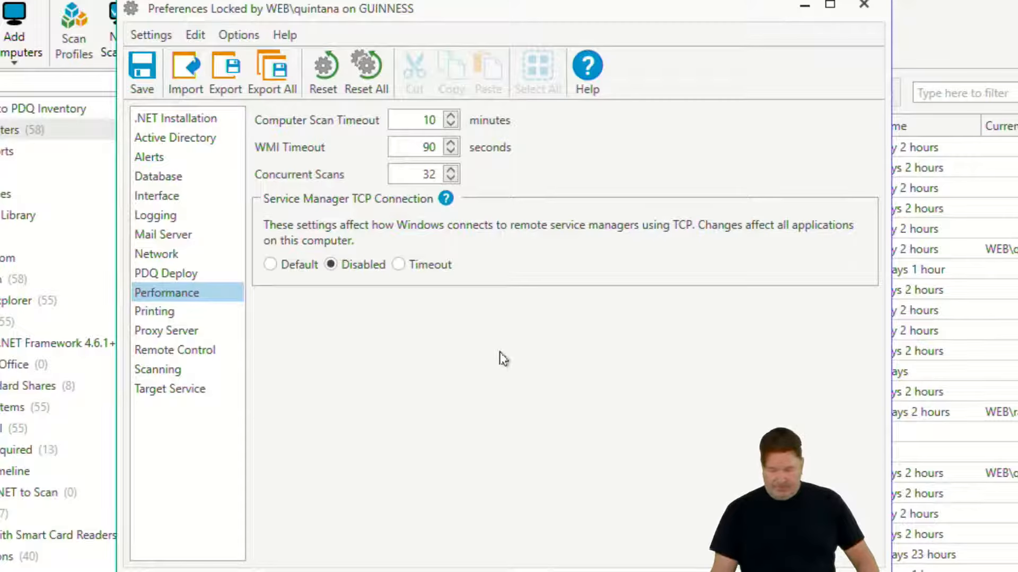
pyautogui.click(446, 196)
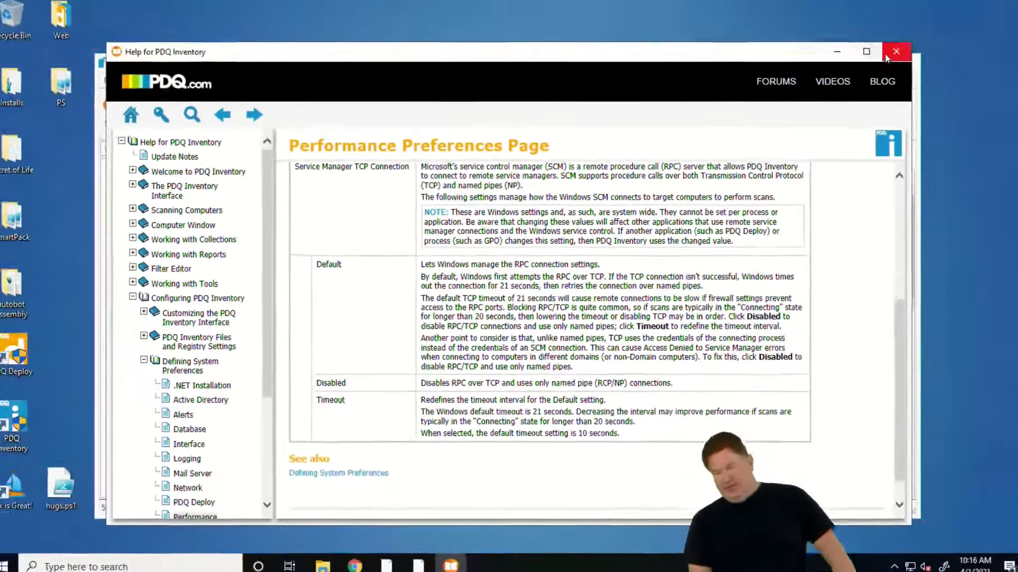
pyautogui.click(891, 55)
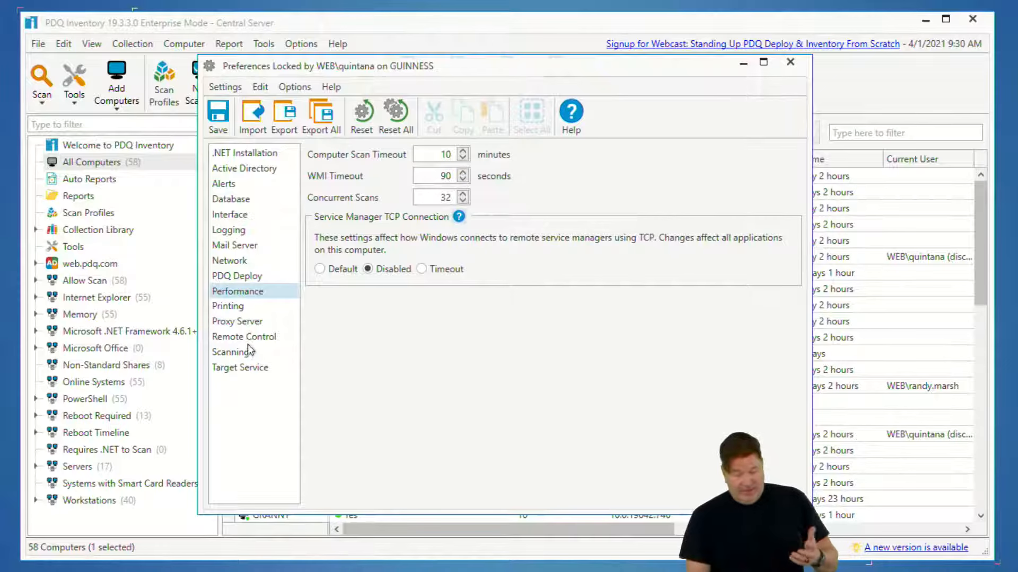
# Enable Ping before scanning in the Scanning preferences, save the preferences and close their window
pyautogui.click(243, 358)
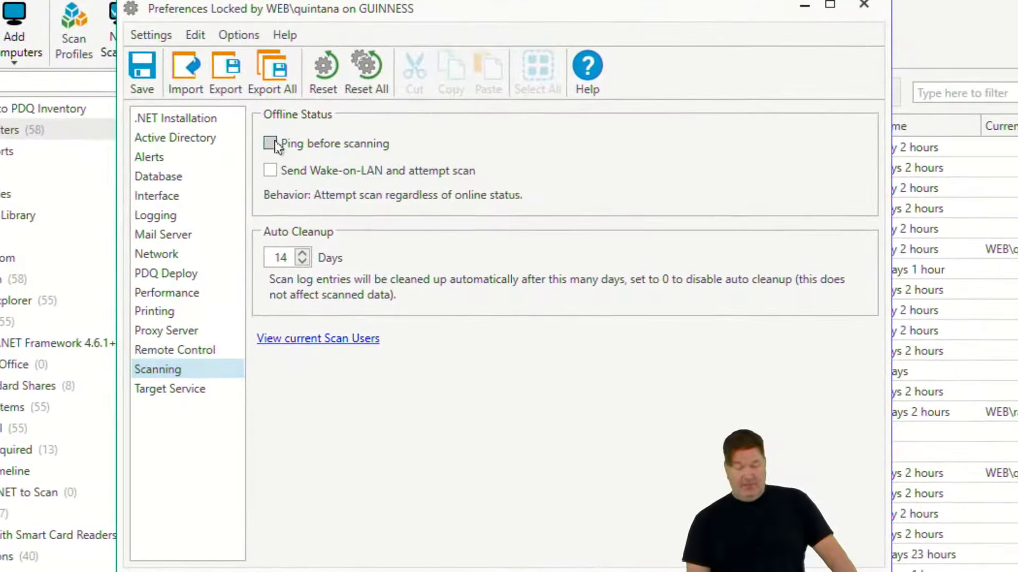
pyautogui.click(319, 173)
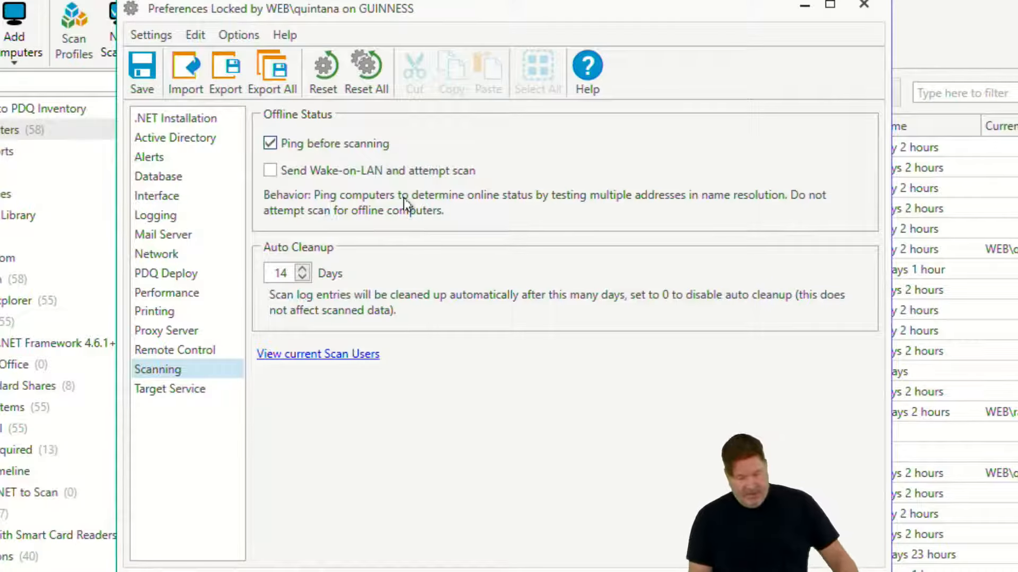
pyautogui.click(139, 66)
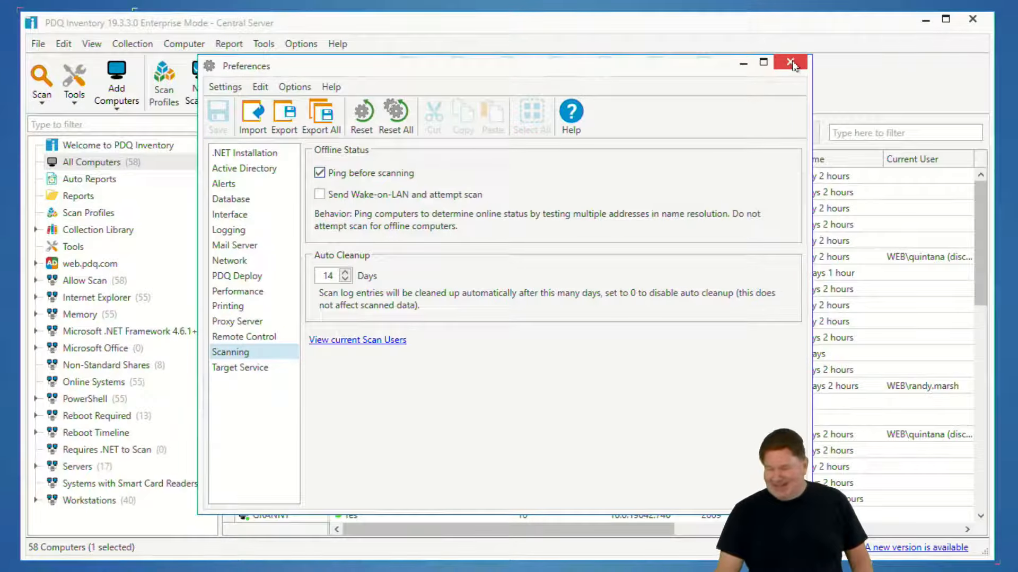
pyautogui.click(788, 66)
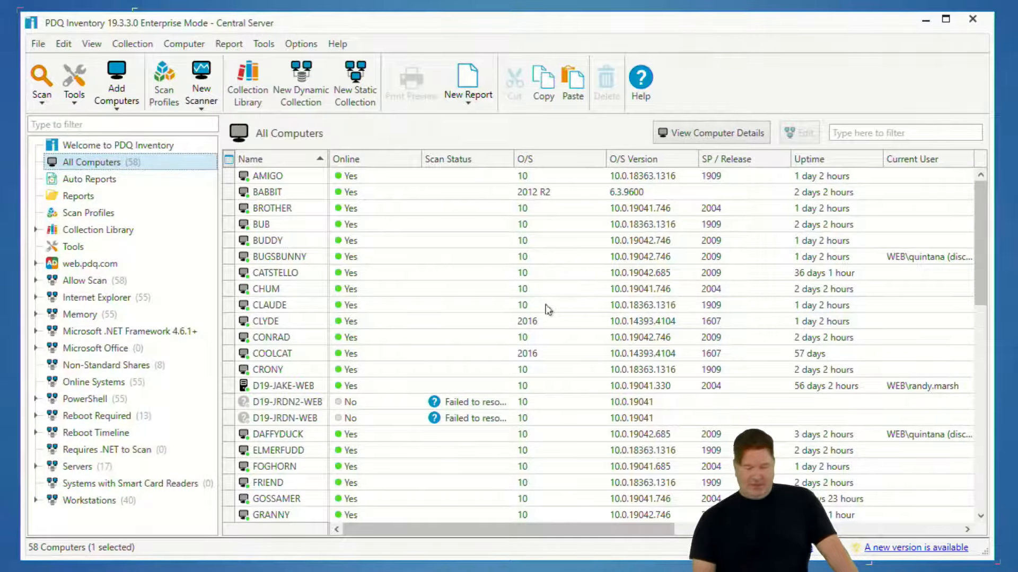
# Look through the All Computers list, minimize PDQ Inventory and close the Web folder window
pyautogui.scroll(-1, 509, 318)
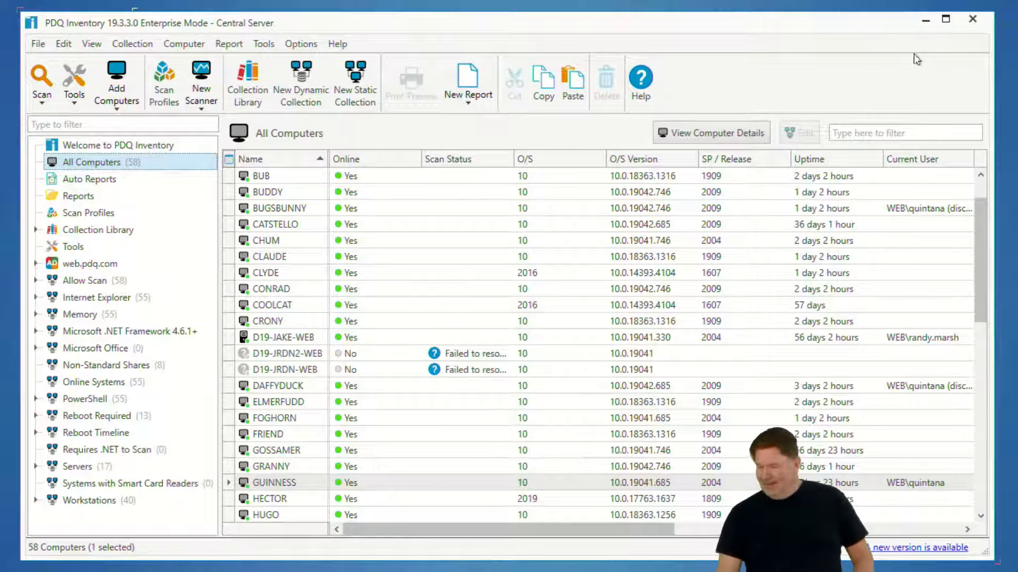
pyautogui.click(925, 19)
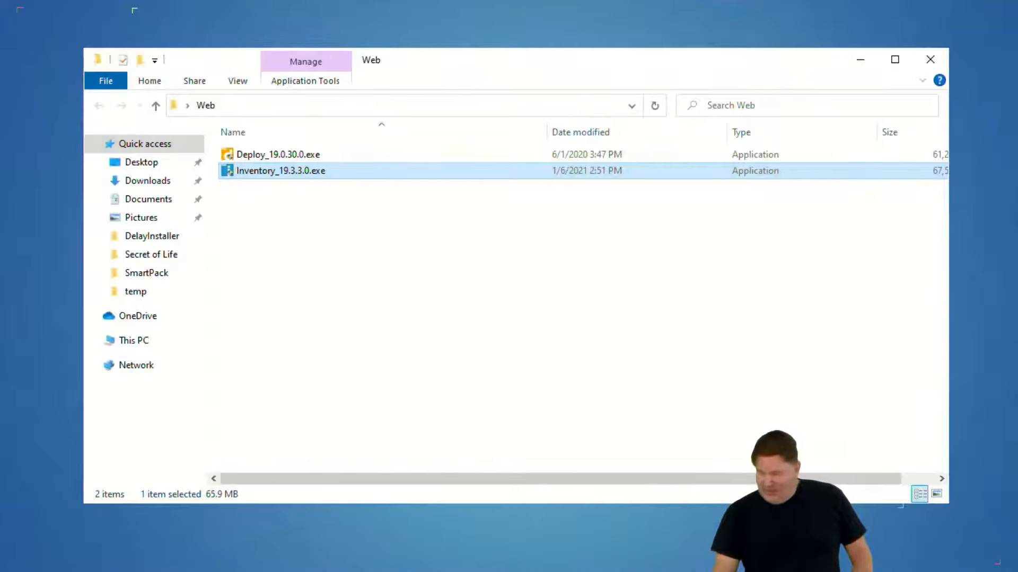
pyautogui.click(931, 60)
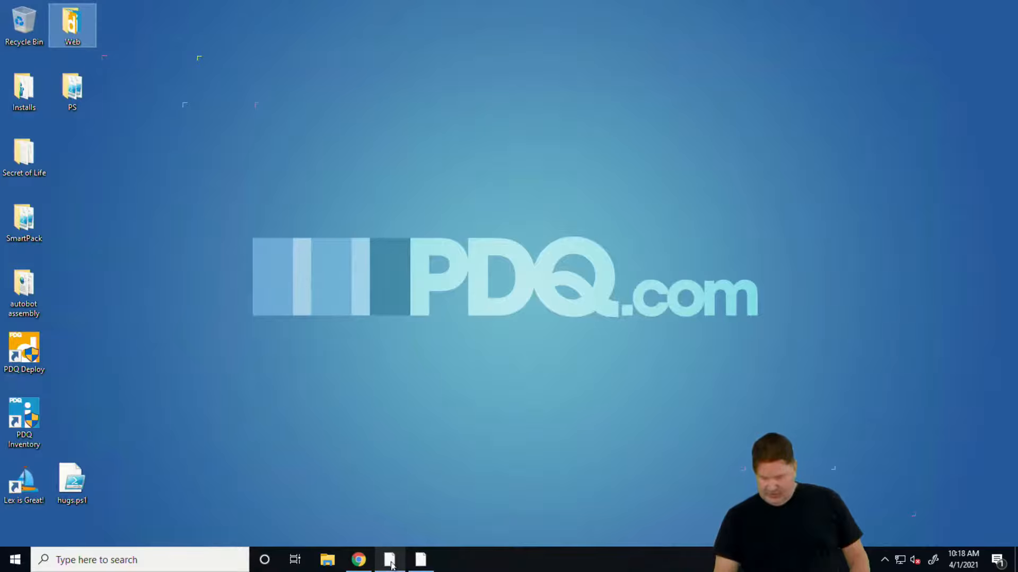
# Switch to PDQ Deploy and shrink its main window so the desktop icons beside it are uncovered
pyautogui.click(389, 563)
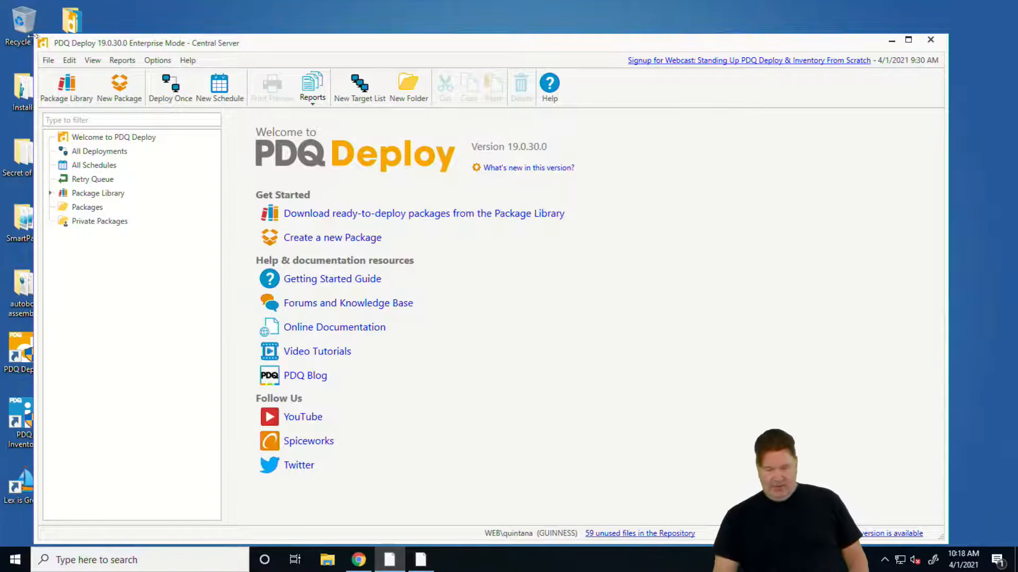
pyautogui.moveTo(31, 34); pyautogui.dragTo(127, 120)
pyautogui.moveTo(225, 133); pyautogui.dragTo(201, 69)
pyautogui.moveTo(913, 469); pyautogui.dragTo(914, 509)
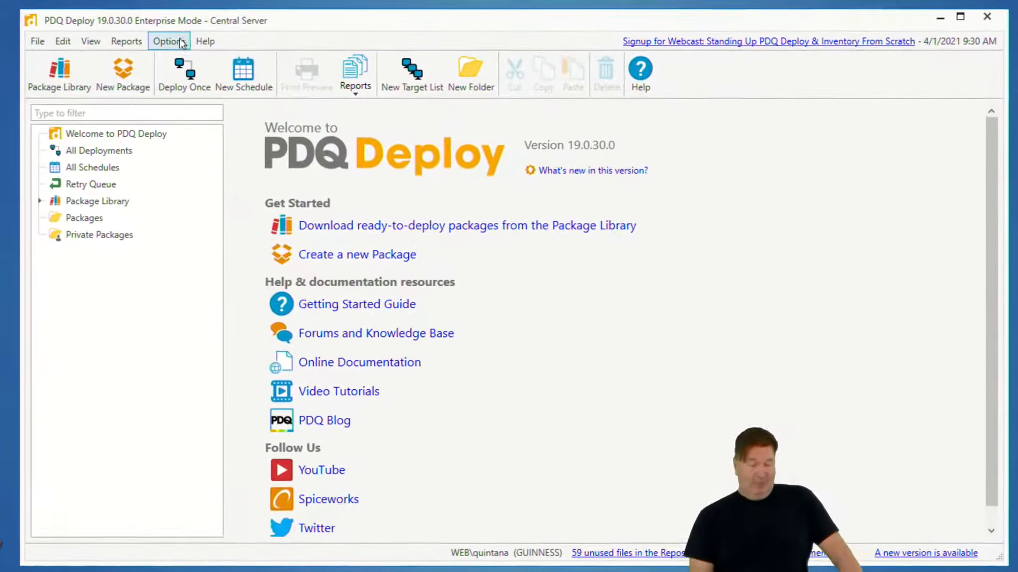
# Open the Preferences of PDQ Deploy and turn off Show Webcast Alerts
pyautogui.click(182, 42)
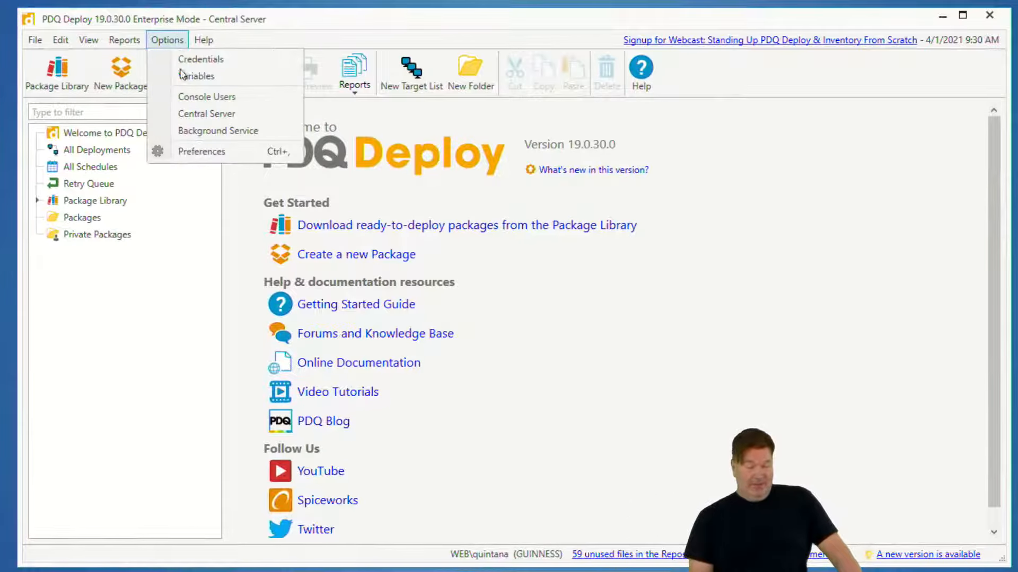
pyautogui.click(168, 150)
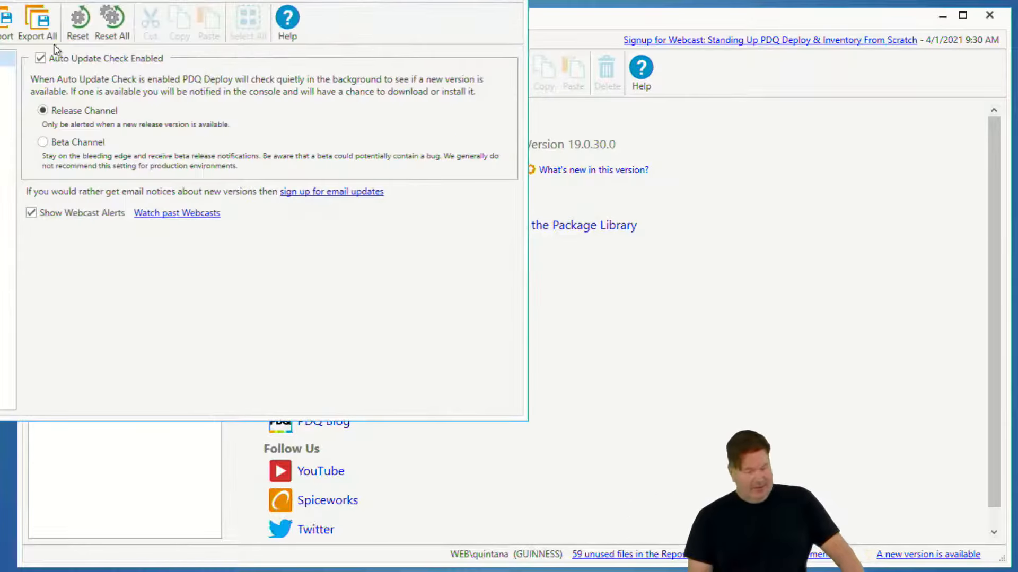
pyautogui.click(30, 213)
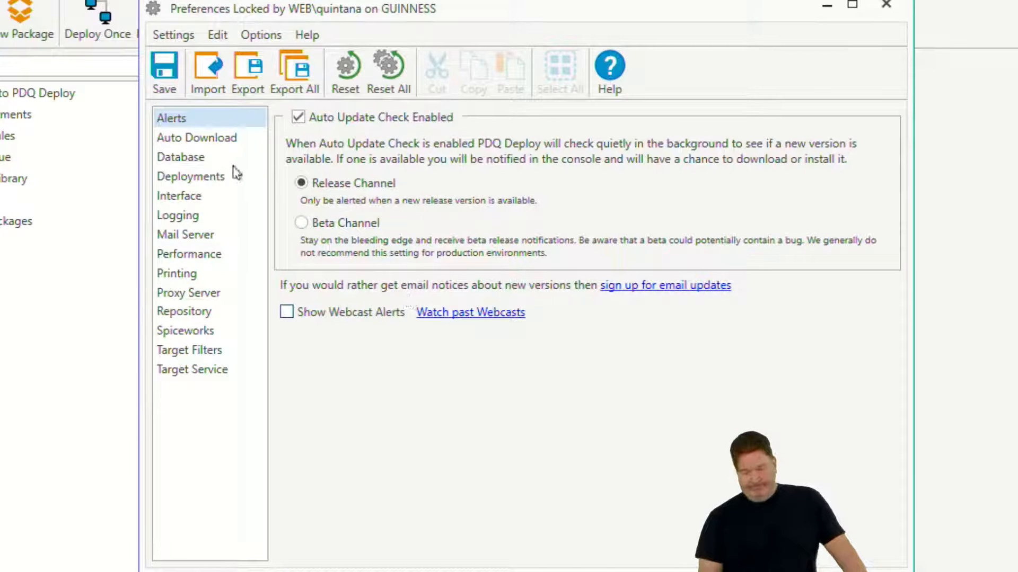
# Review the Auto Download and Database preferences and the Run packages as choices in the Deployments preferences
pyautogui.click(216, 139)
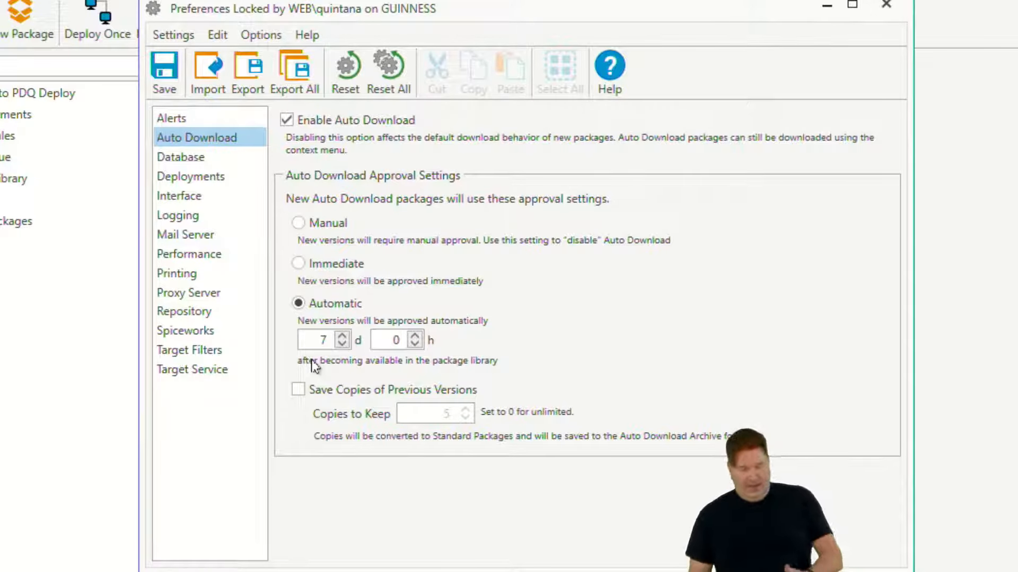
pyautogui.click(199, 159)
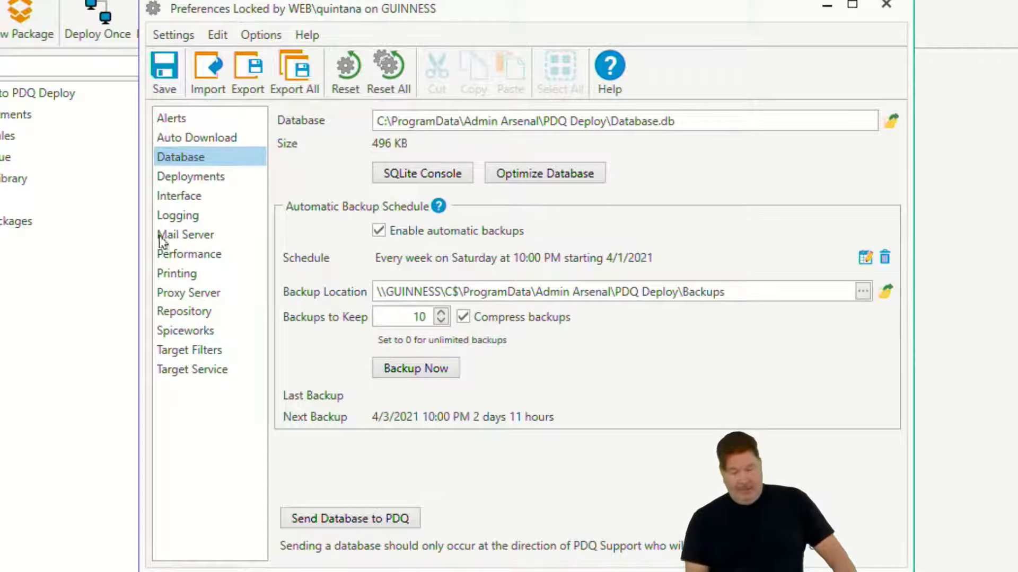
pyautogui.click(194, 180)
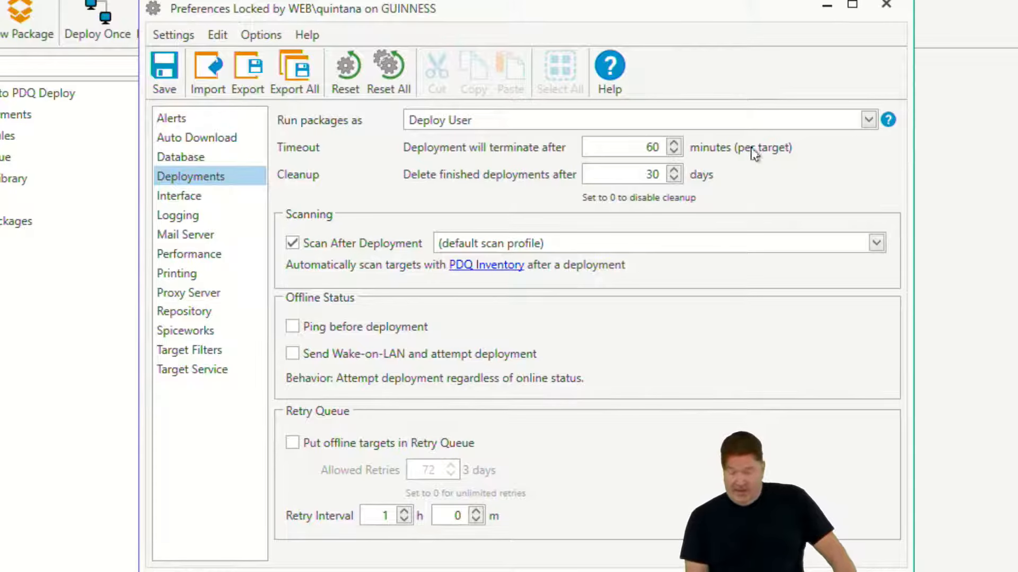
pyautogui.click(868, 120)
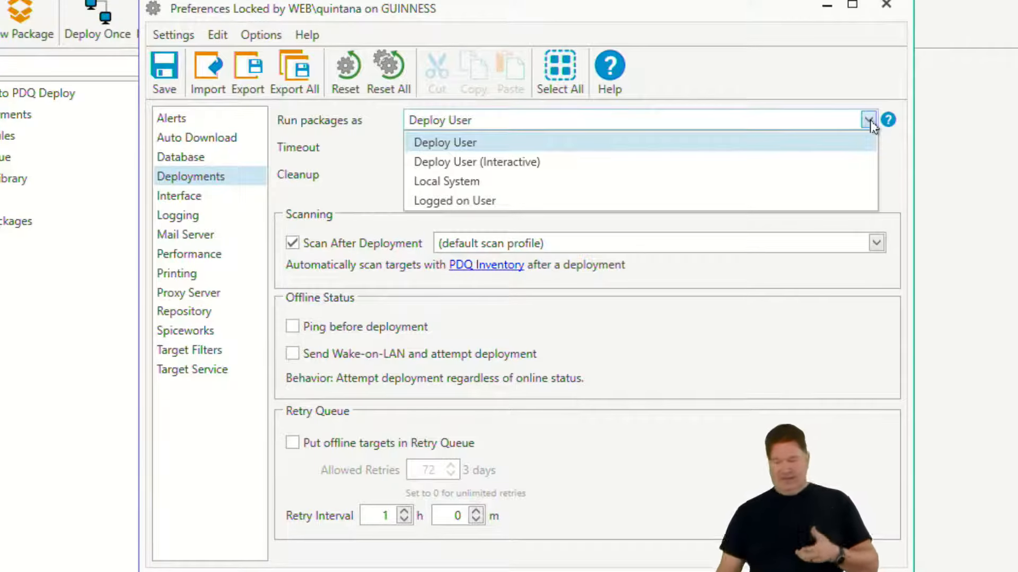
pyautogui.click(340, 151)
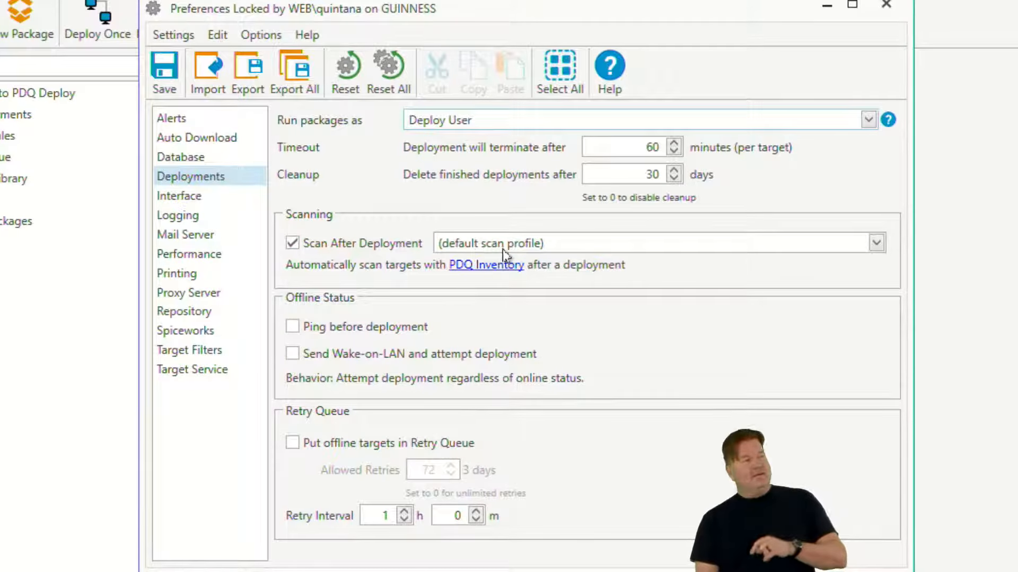
# Set the Scan After Deployment profile to Applications and enable Ping before deployment in the Deployments preferences
pyautogui.click(878, 244)
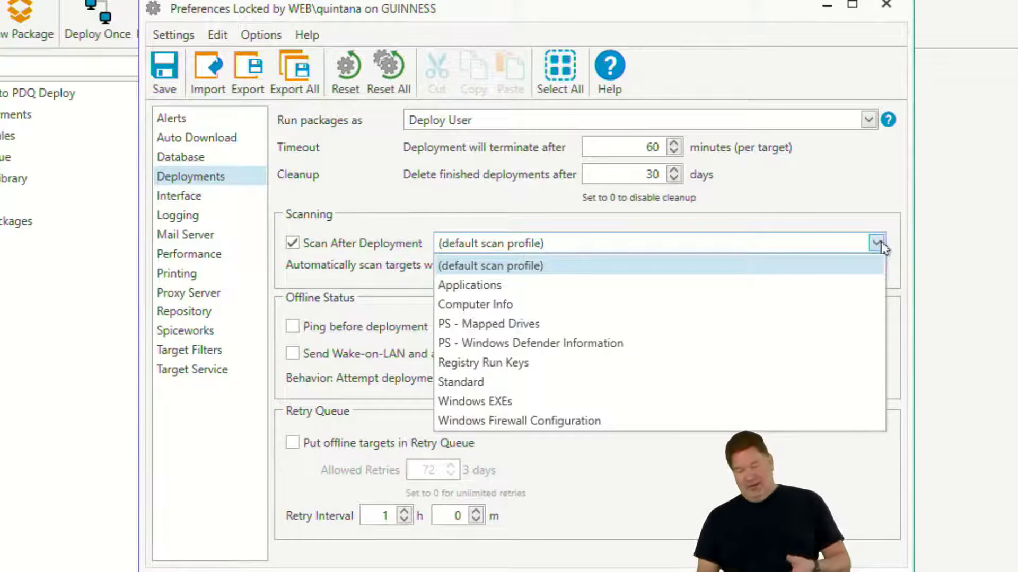
pyautogui.click(517, 286)
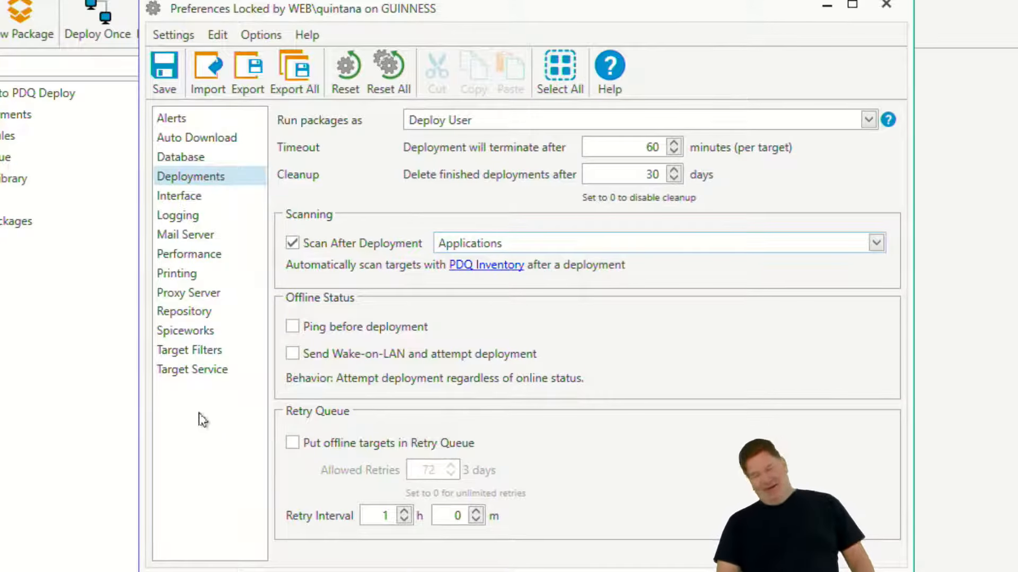
pyautogui.click(292, 326)
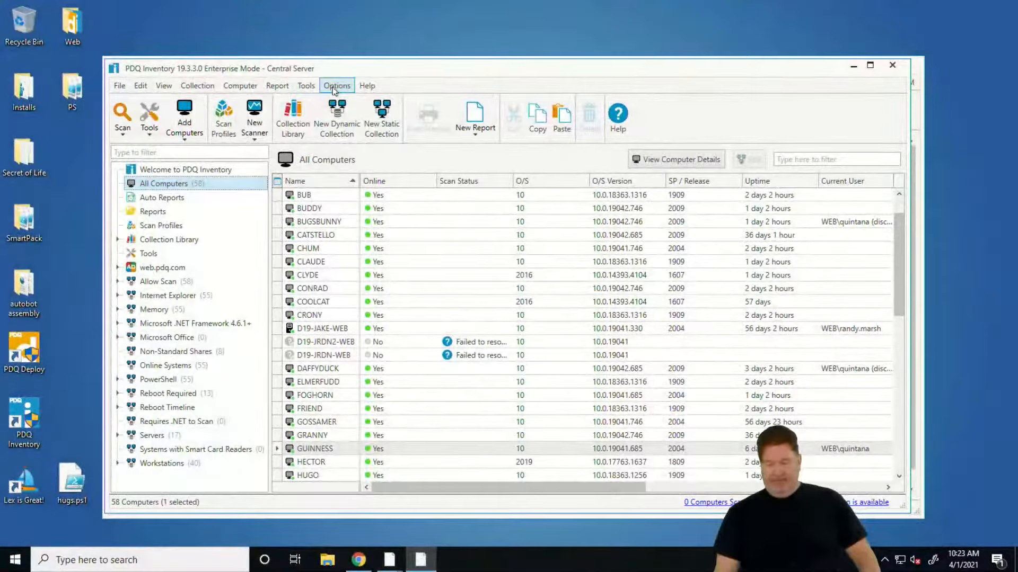
# In PDQ Inventory, open the Variables window and add a custom variable named apps
pyautogui.click(337, 86)
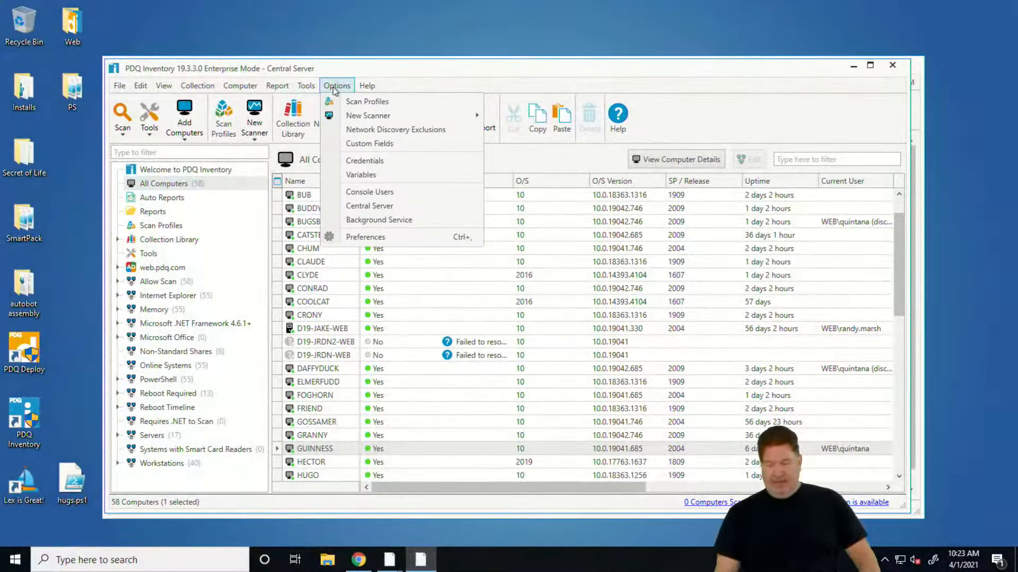
pyautogui.click(364, 175)
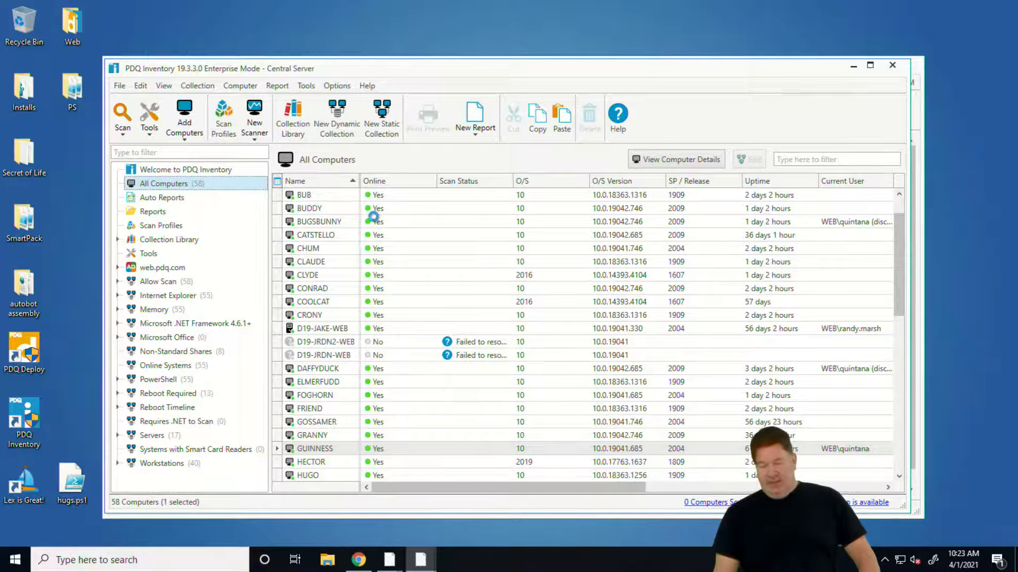
pyautogui.click(121, 133)
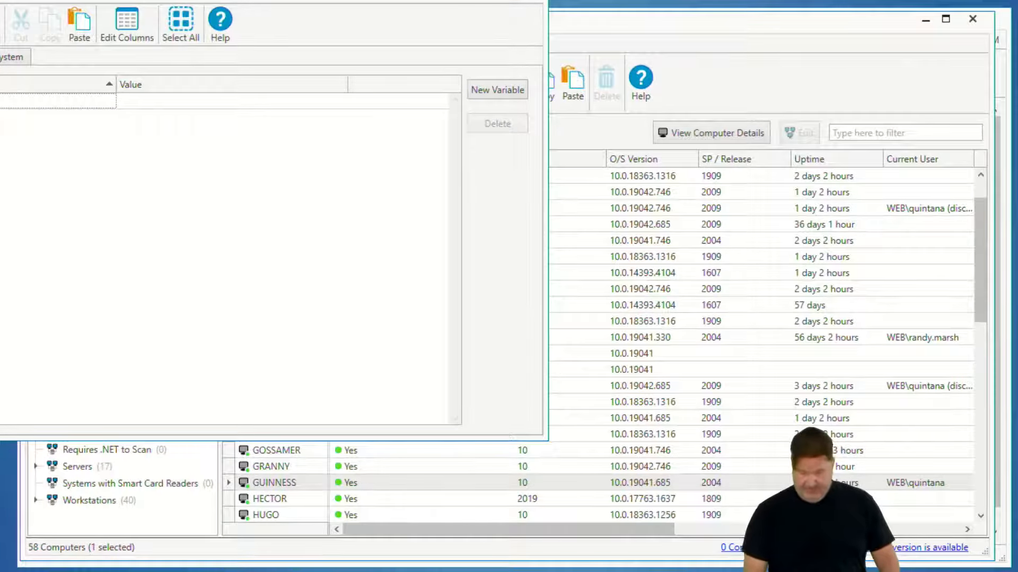
pyautogui.write('apps')
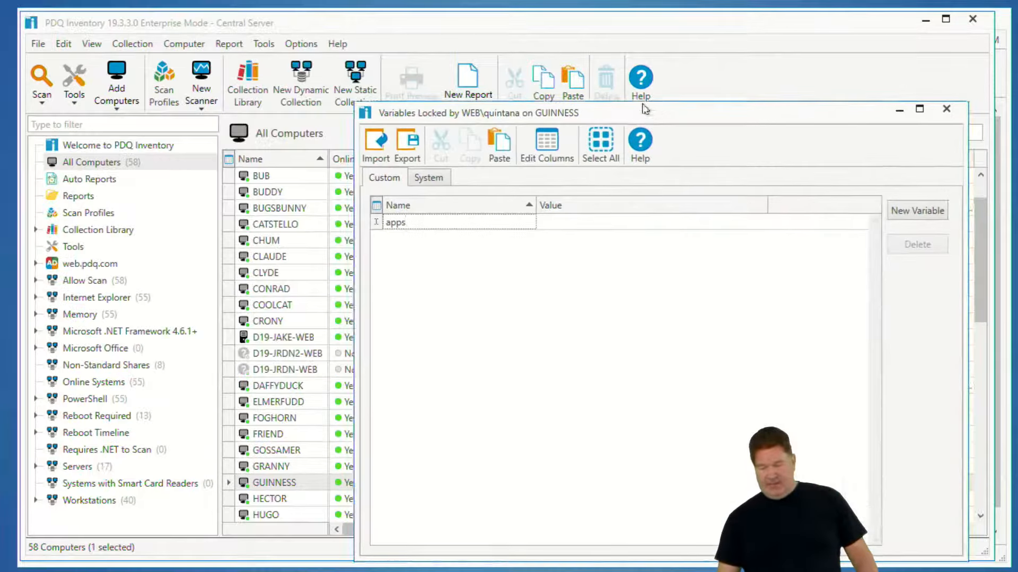
# Set the value of the custom variable @(apps) to chrome|firefox and close the Variables window
pyautogui.moveTo(657, 117); pyautogui.dragTo(538, 70)
pyautogui.click(499, 182)
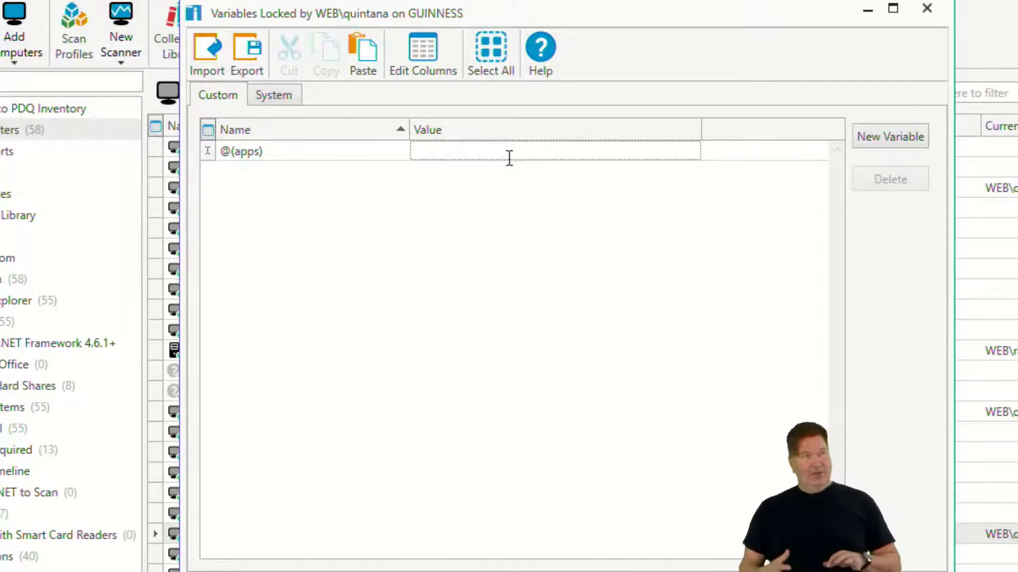
pyautogui.write('chro')
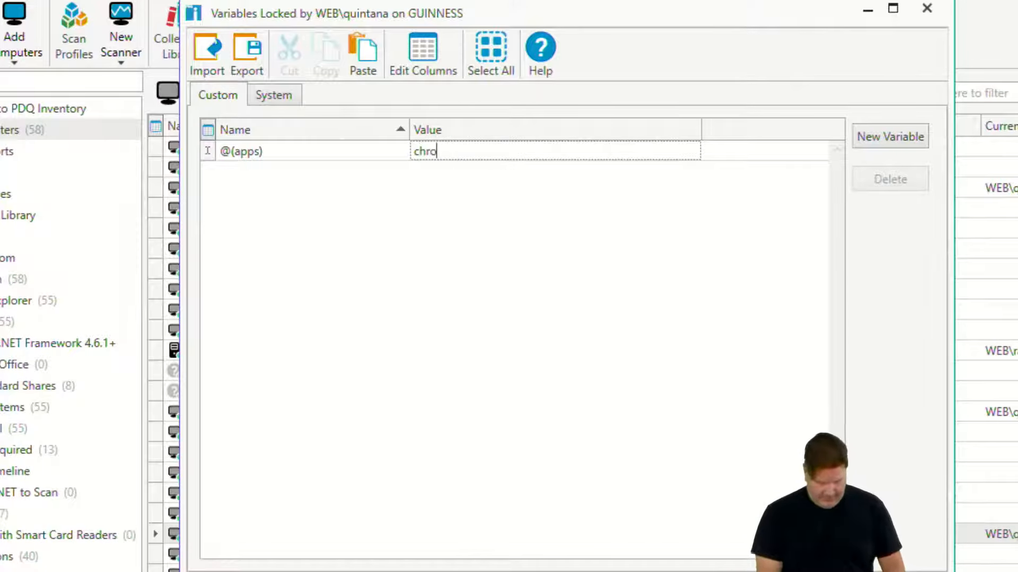
pyautogui.write('me')
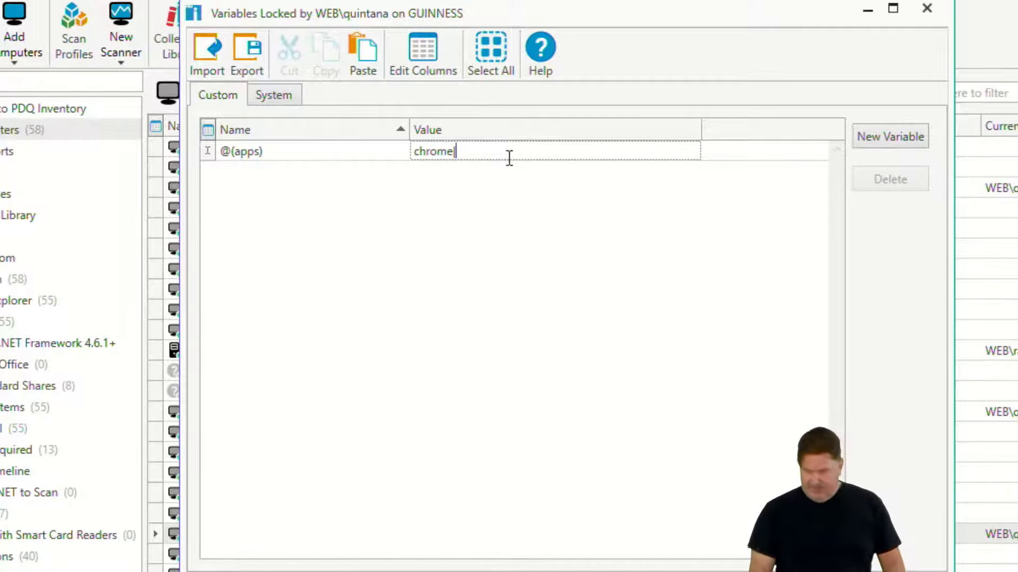
pyautogui.write('|fi')
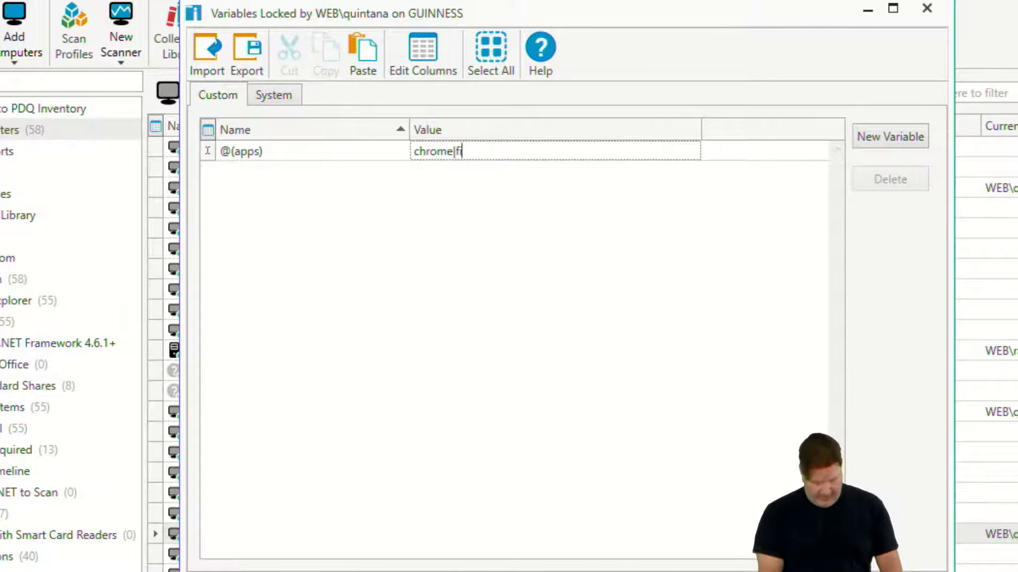
pyautogui.write('refox')
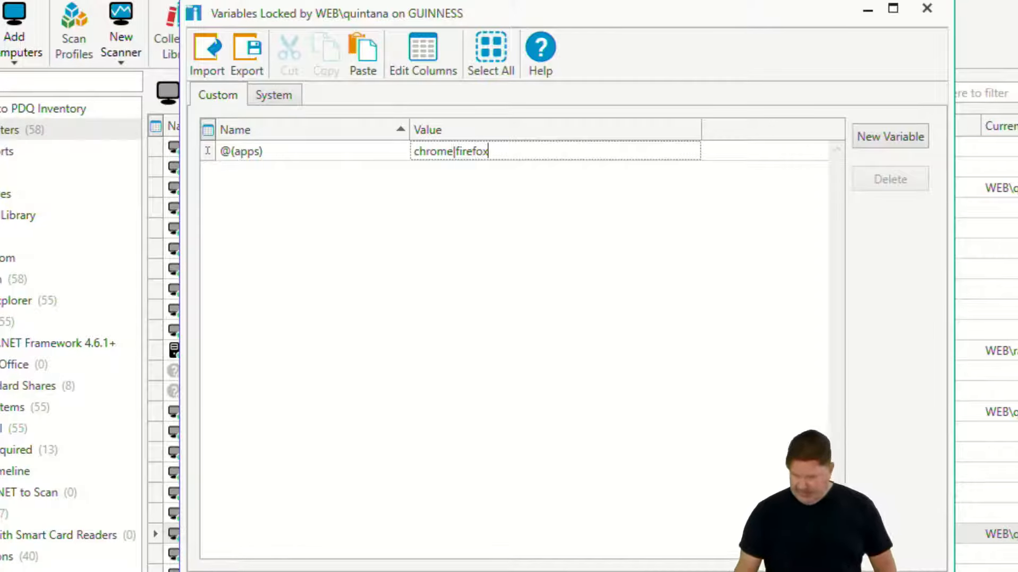
pyautogui.click(276, 152)
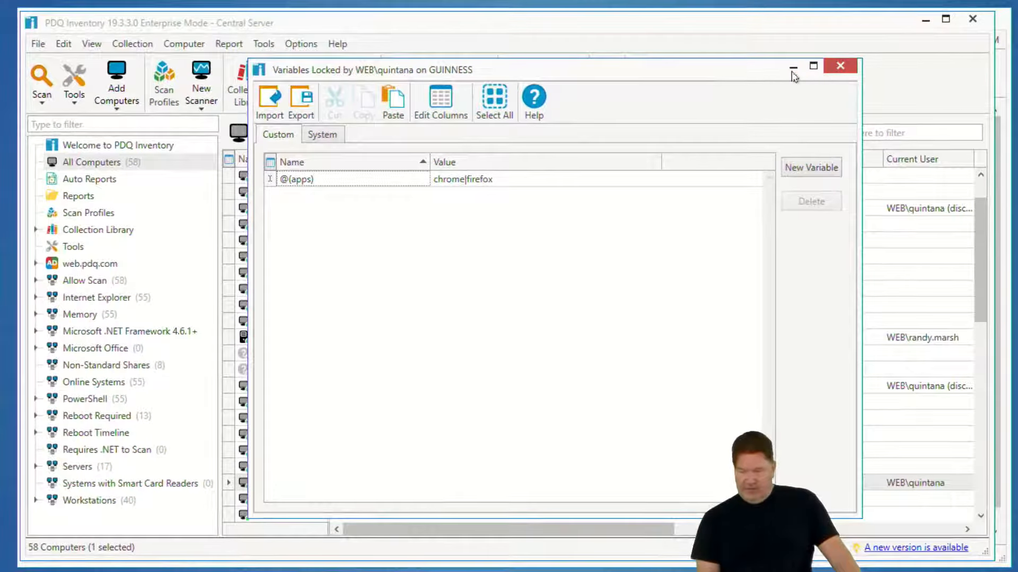
pyautogui.click(926, 8)
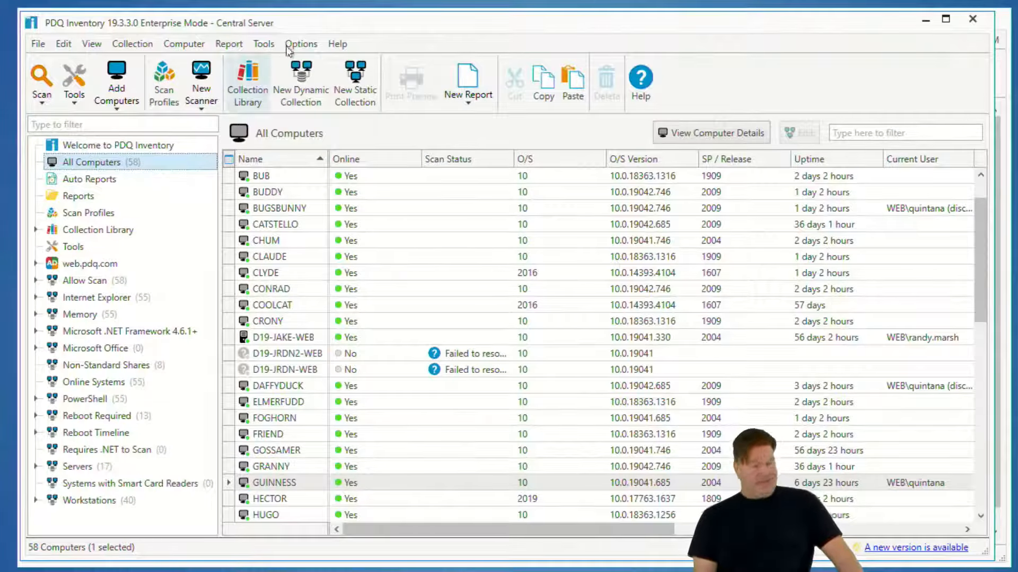
# Start a new dynamic collection with the filter Application Name Matches Expression, using the custom variable @(apps) as its value
pyautogui.click(300, 74)
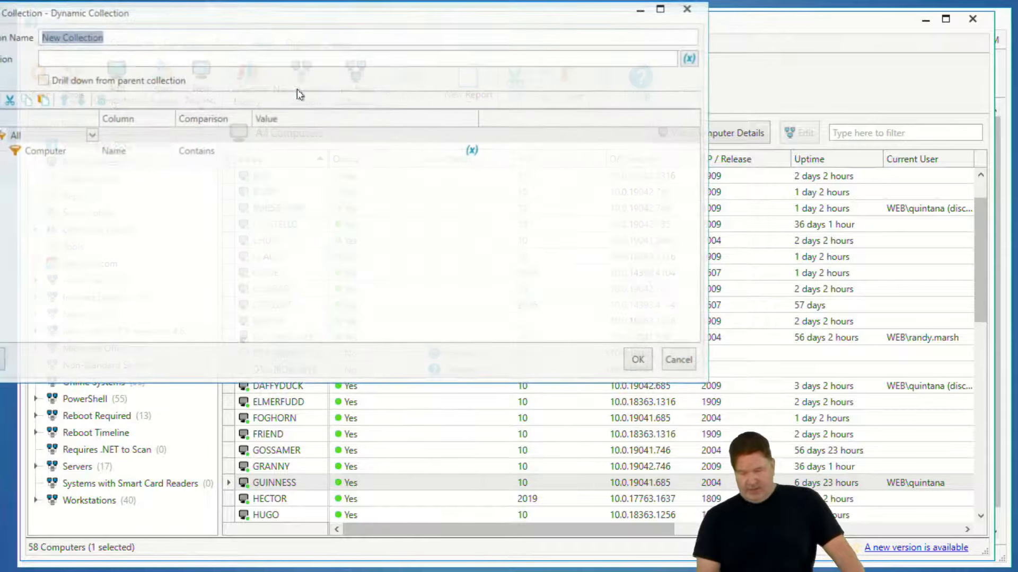
pyautogui.click(84, 153)
pyautogui.click(90, 150)
pyautogui.click(64, 167)
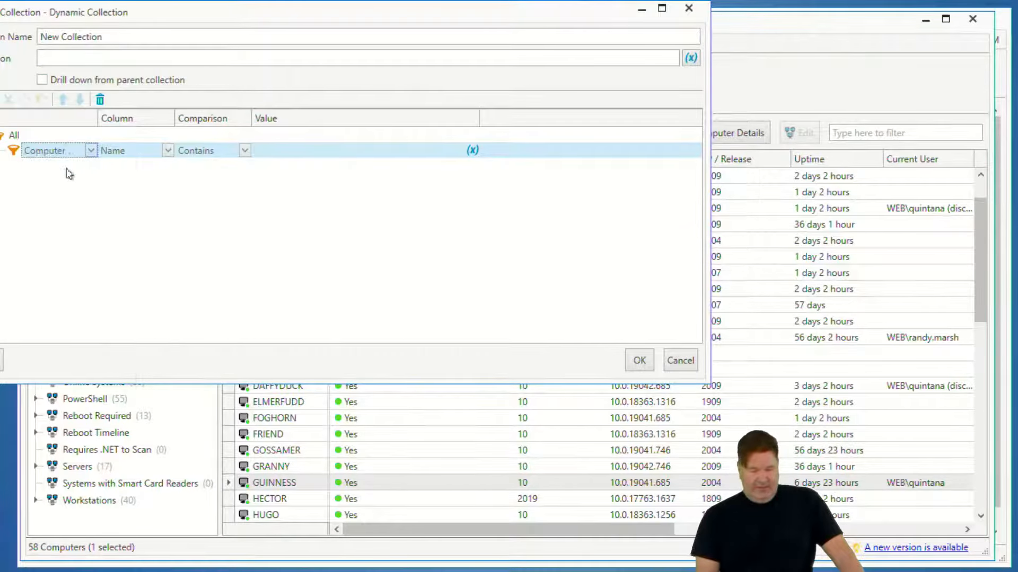
pyautogui.click(245, 151)
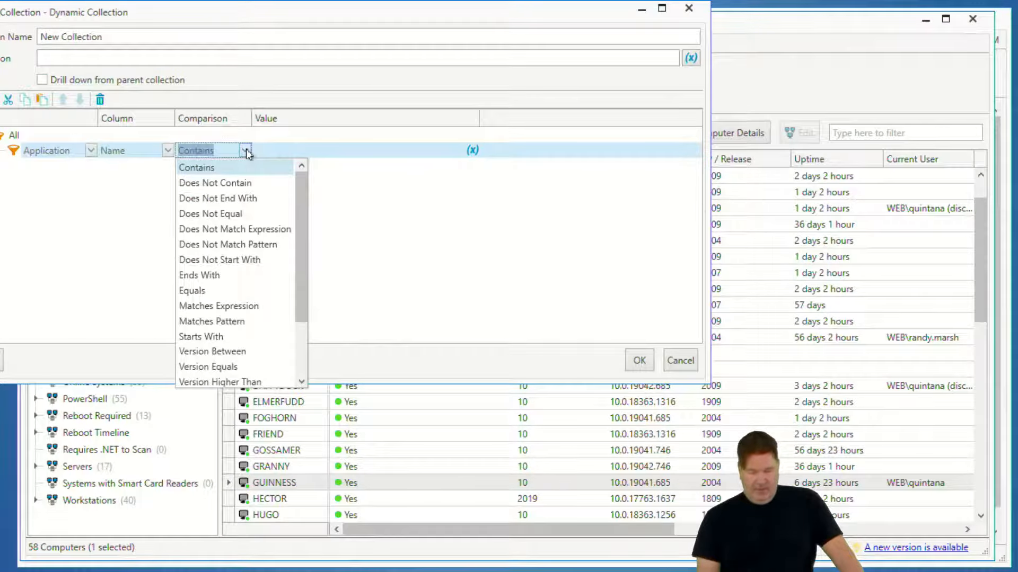
pyautogui.click(233, 307)
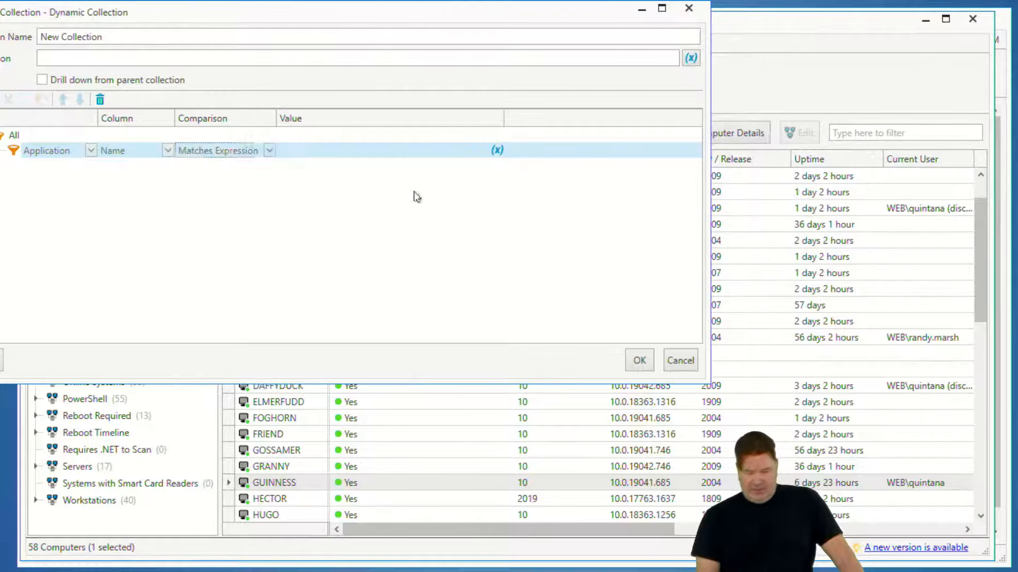
pyautogui.click(497, 151)
pyautogui.moveTo(531, 172)
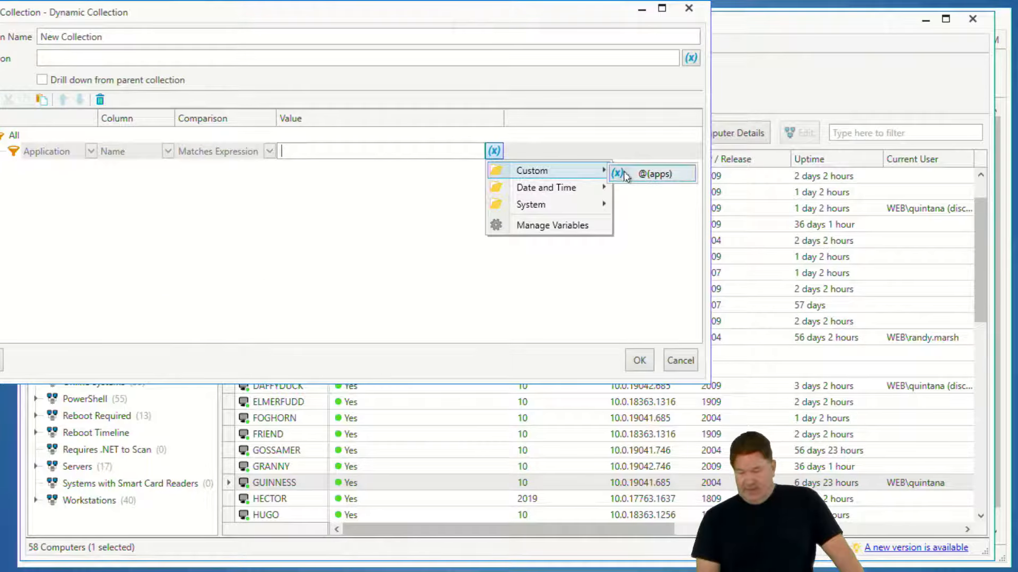
pyautogui.click(651, 173)
# Copy @(apps) from the filter value into the description, name the collection Apps and save it
pyautogui.hotkey('ctrl', 'a')
pyautogui.hotkey('ctrl', 'c')
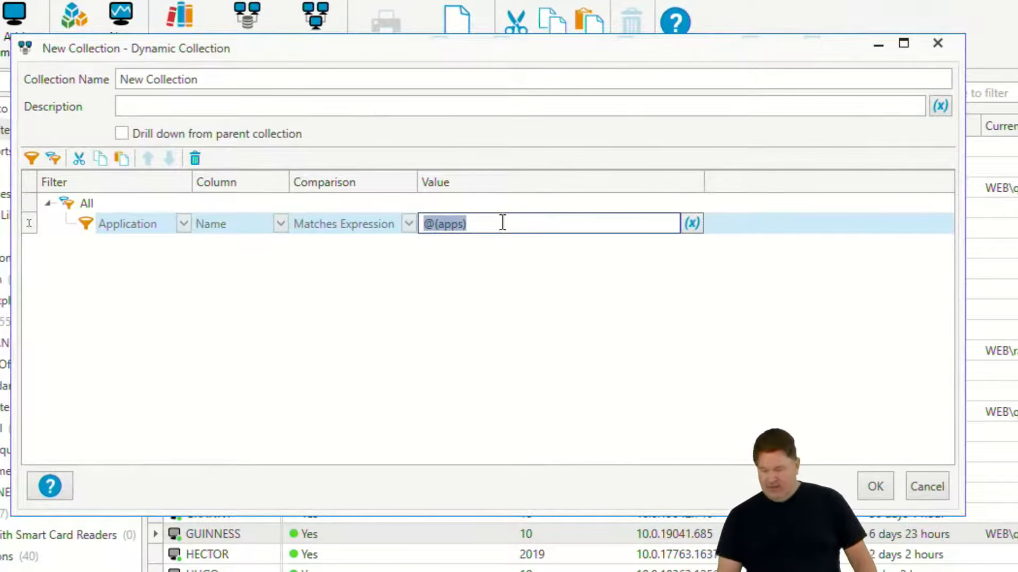
pyautogui.click(160, 104)
pyautogui.hotkey('ctrl', 'v')
pyautogui.click(159, 79)
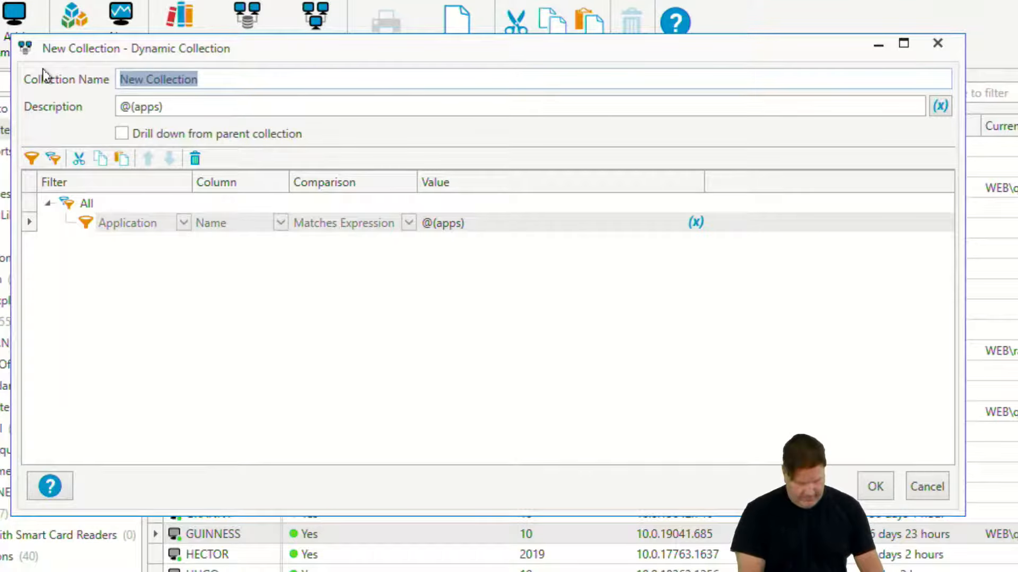
pyautogui.write('Apps')
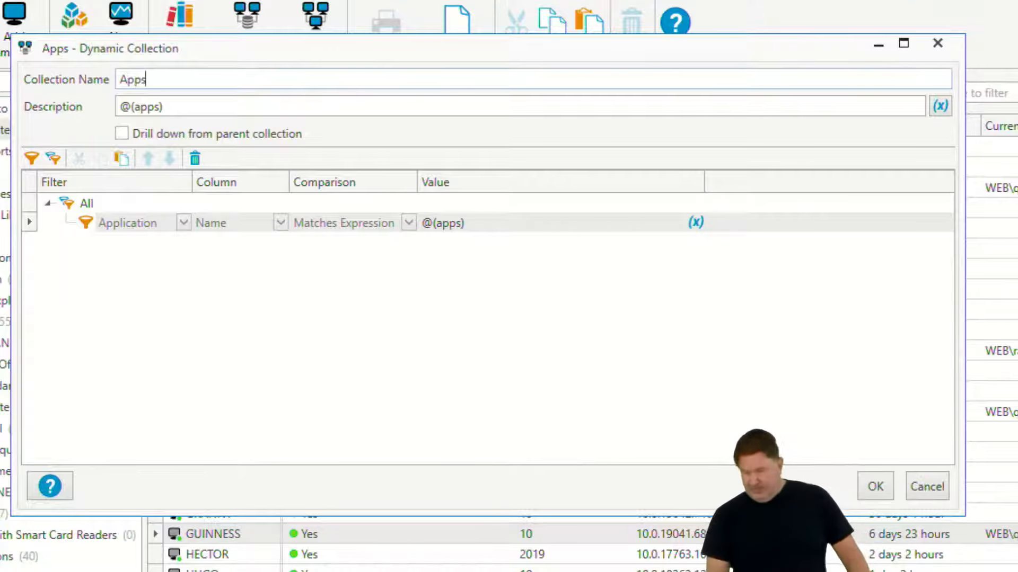
pyautogui.click(880, 487)
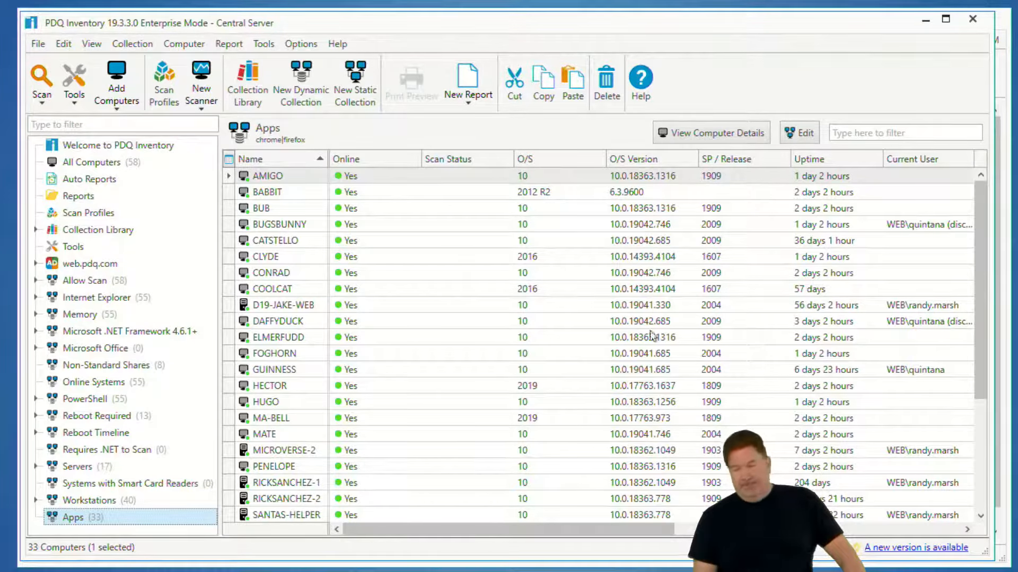
# Return to the PDQ Deploy preferences and review the Logging, Mail Server and Performance settings
pyautogui.click(930, 24)
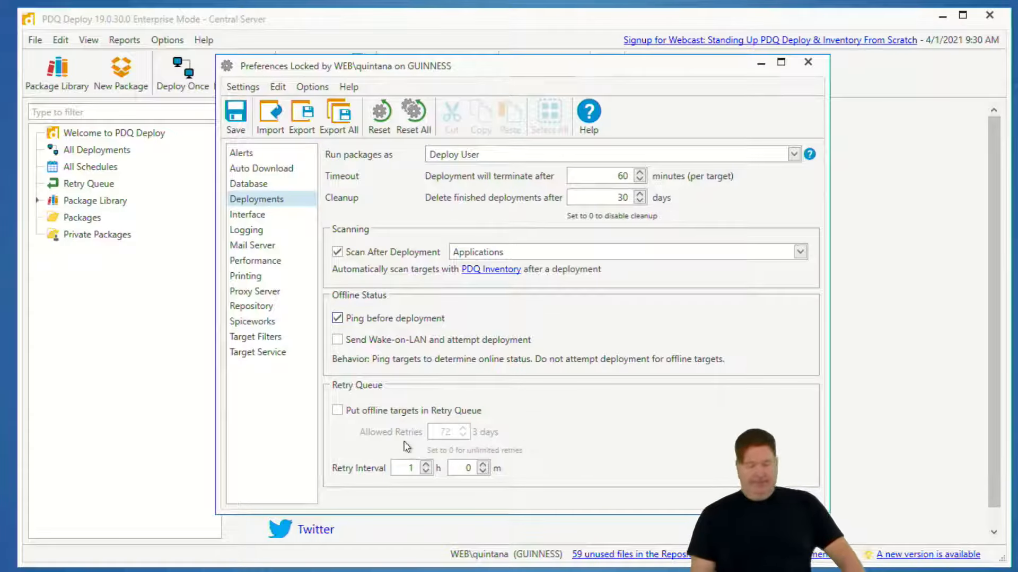
pyautogui.click(253, 230)
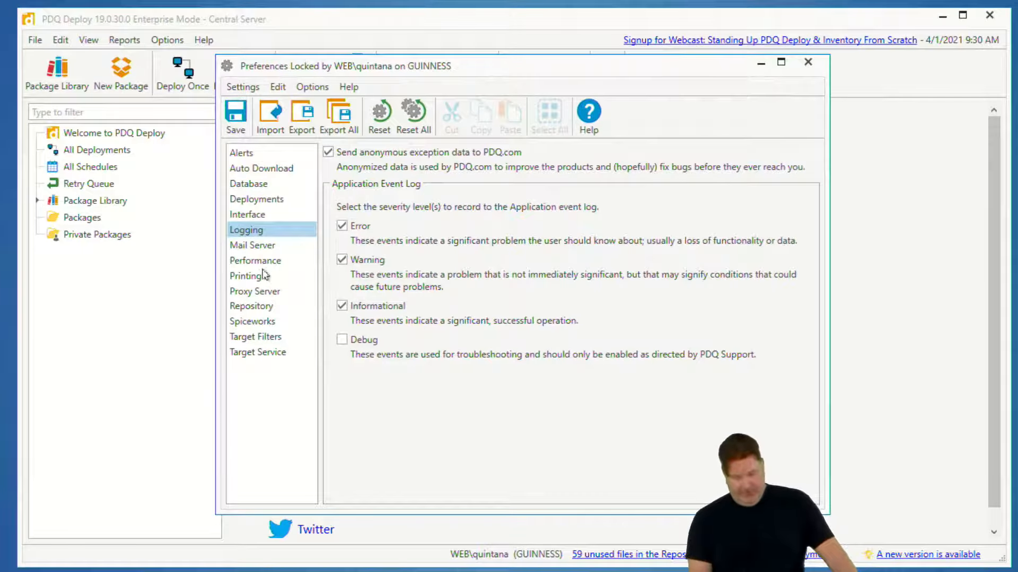
pyautogui.click(269, 246)
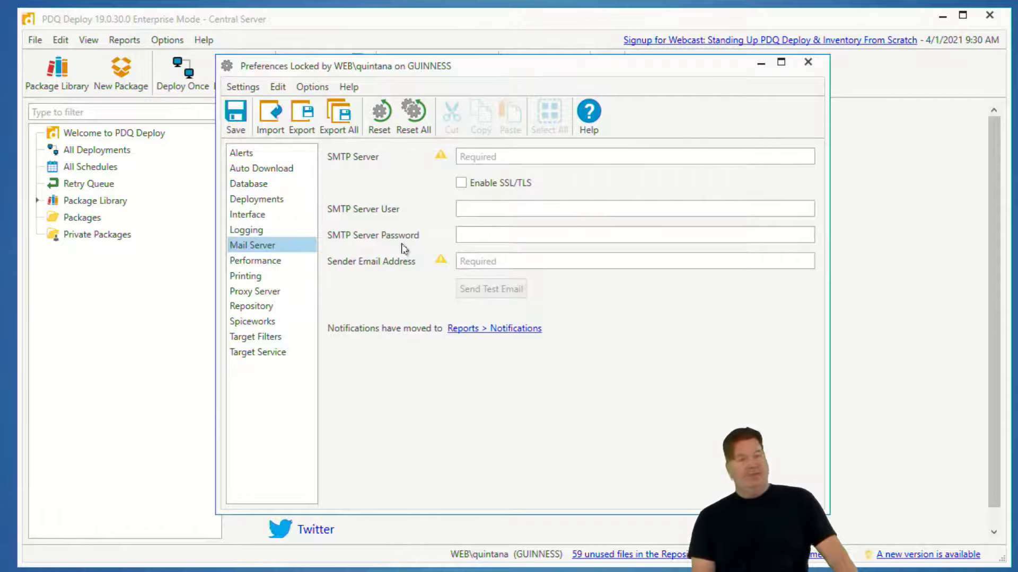
pyautogui.click(260, 265)
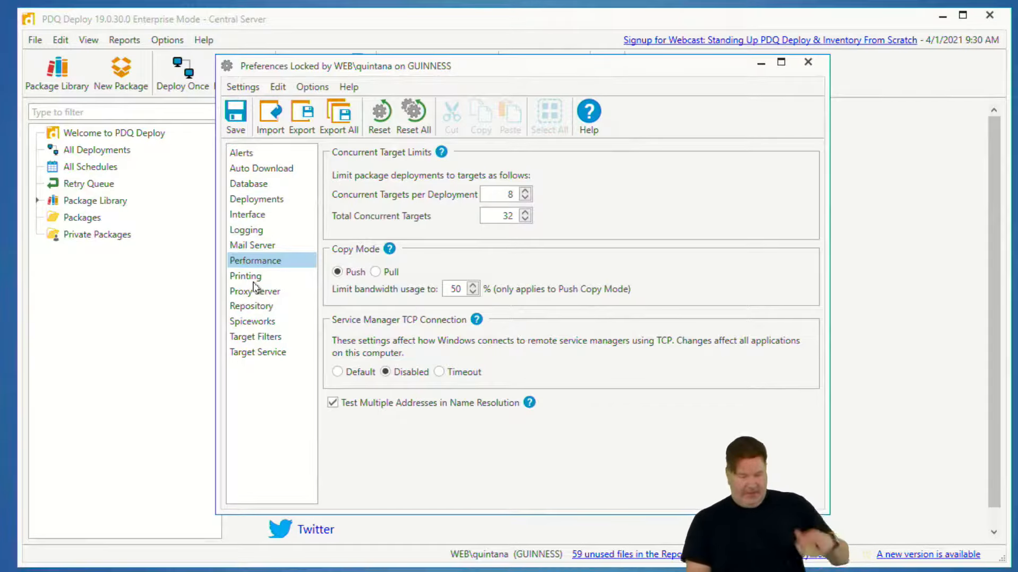
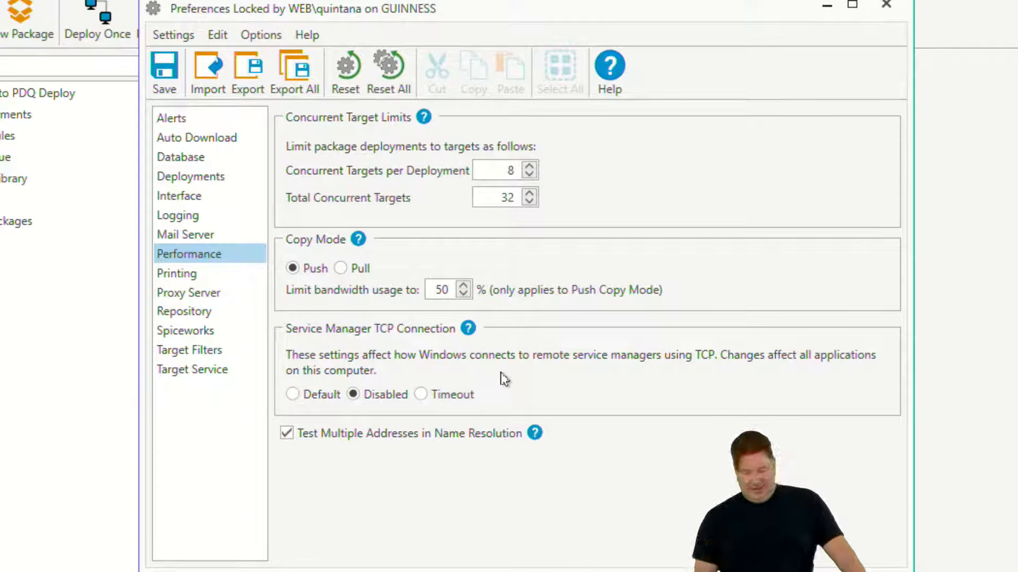
# Check the repository path and set the deployment copy mode to Pull in the Performance preferences
pyautogui.click(216, 312)
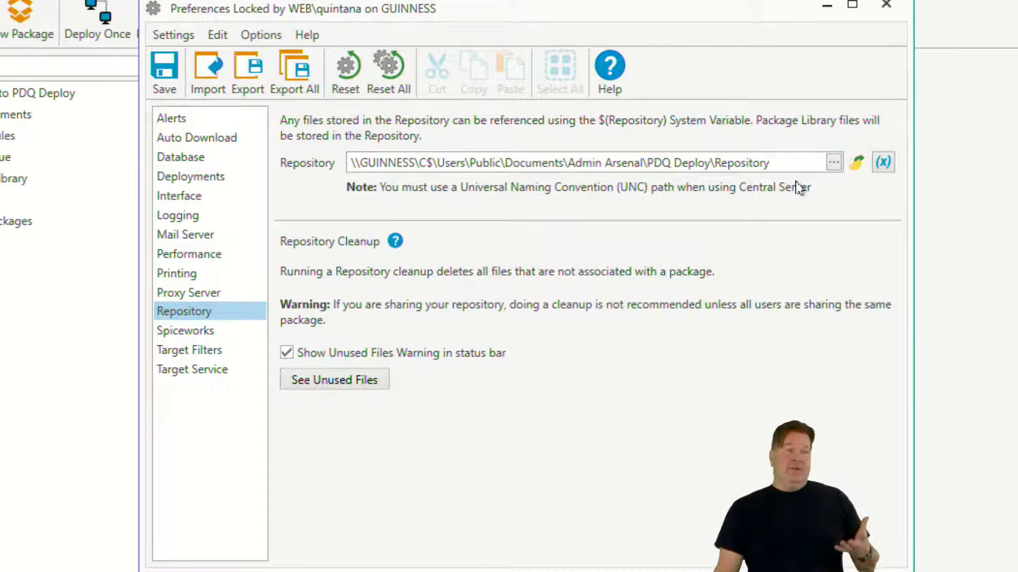
pyautogui.click(202, 259)
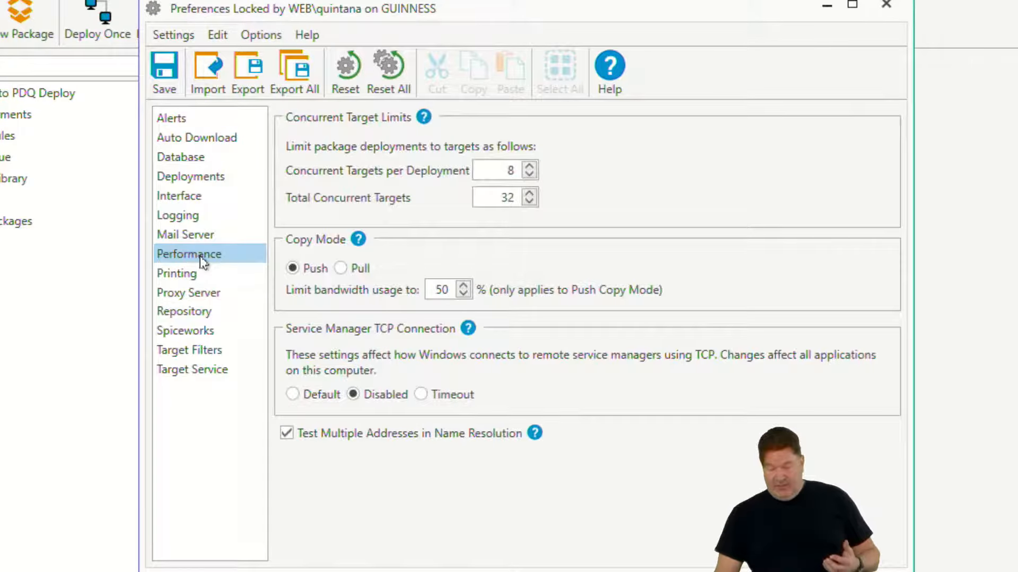
pyautogui.click(340, 268)
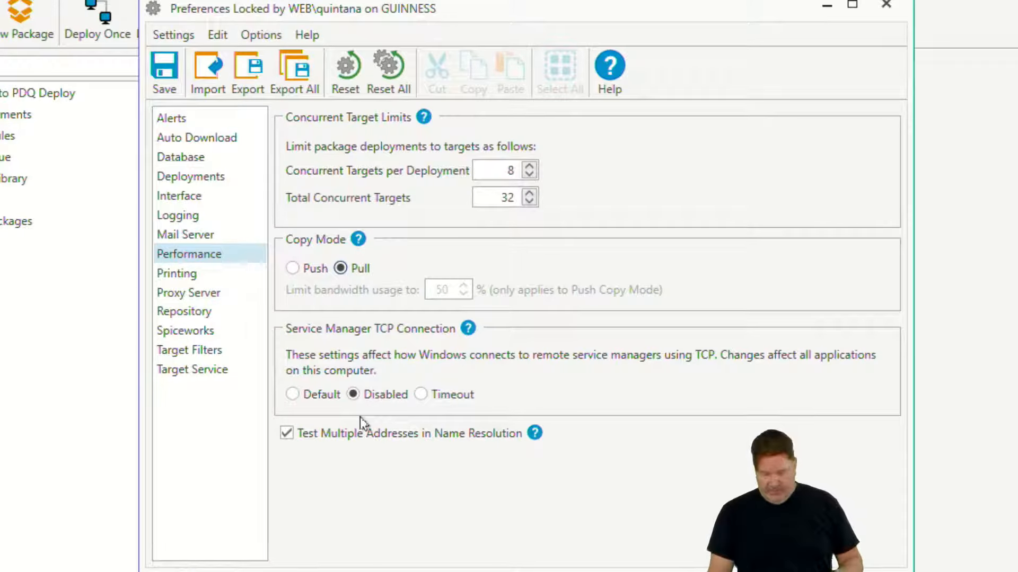
# Delete all unused files from the PDQ Deploy repository and close the Repository Cleanup window
pyautogui.click(187, 311)
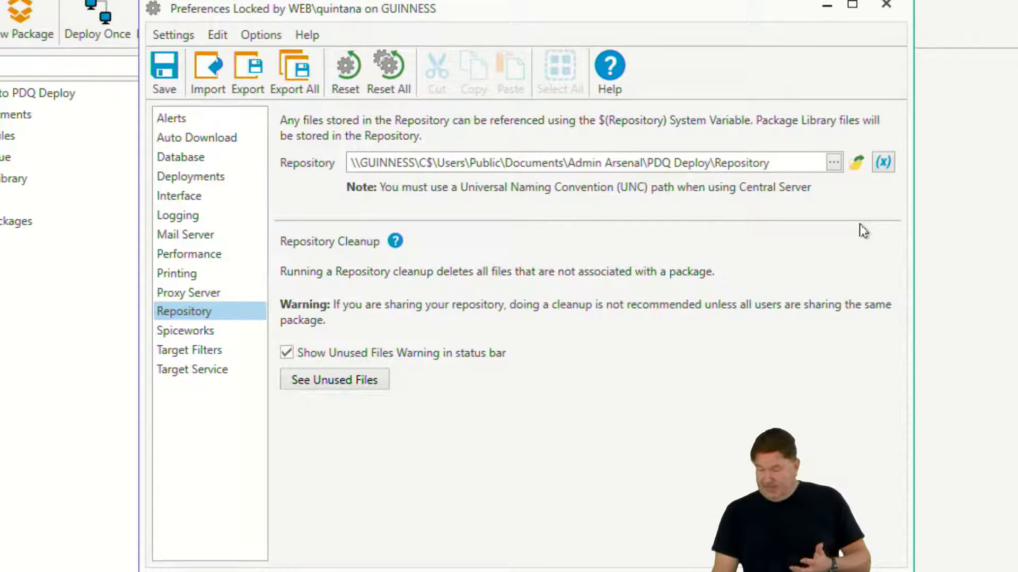
pyautogui.click(313, 376)
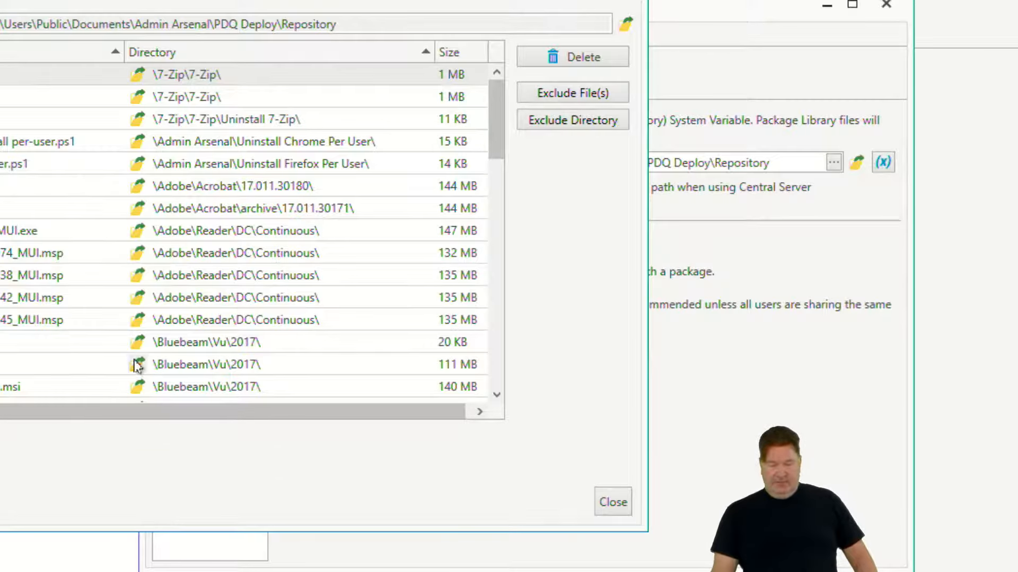
pyautogui.hotkey('ctrl', 'a')
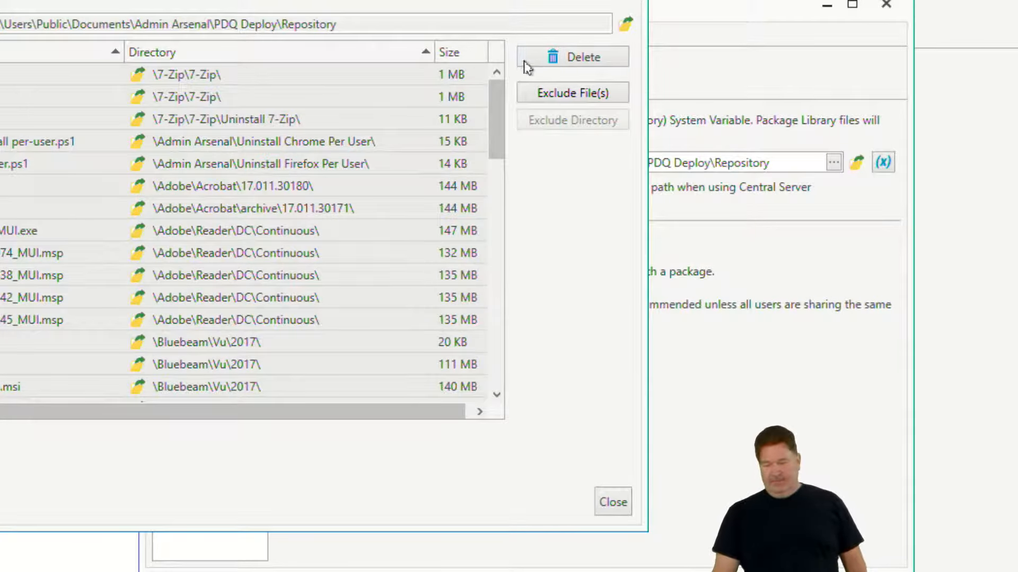
pyautogui.click(574, 62)
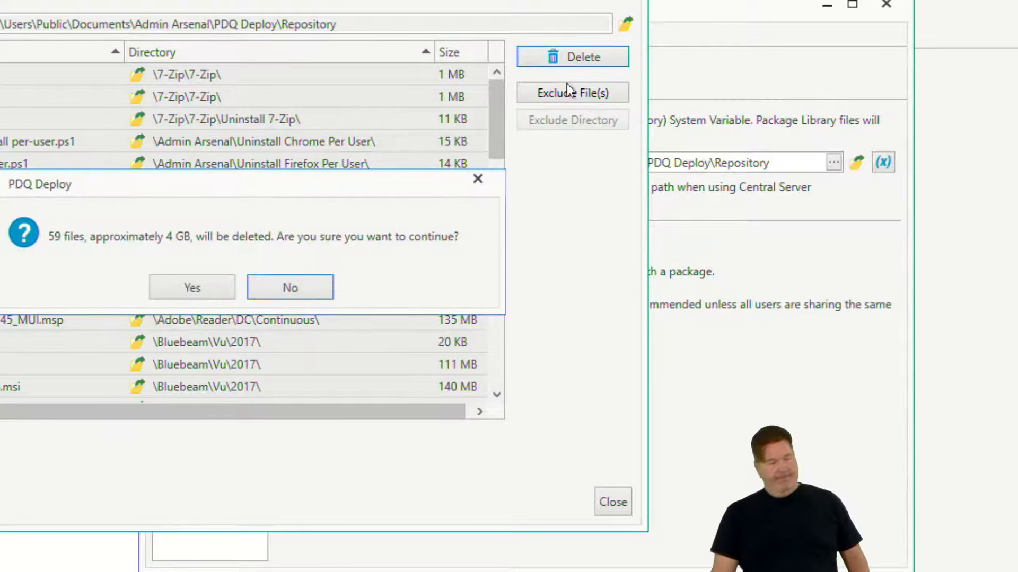
pyautogui.click(190, 289)
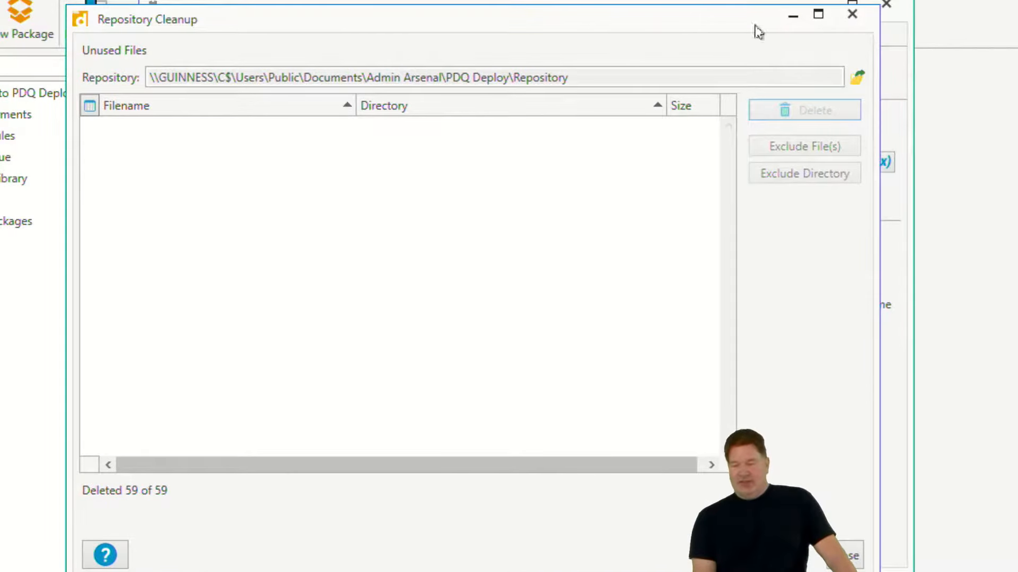
pyautogui.click(853, 15)
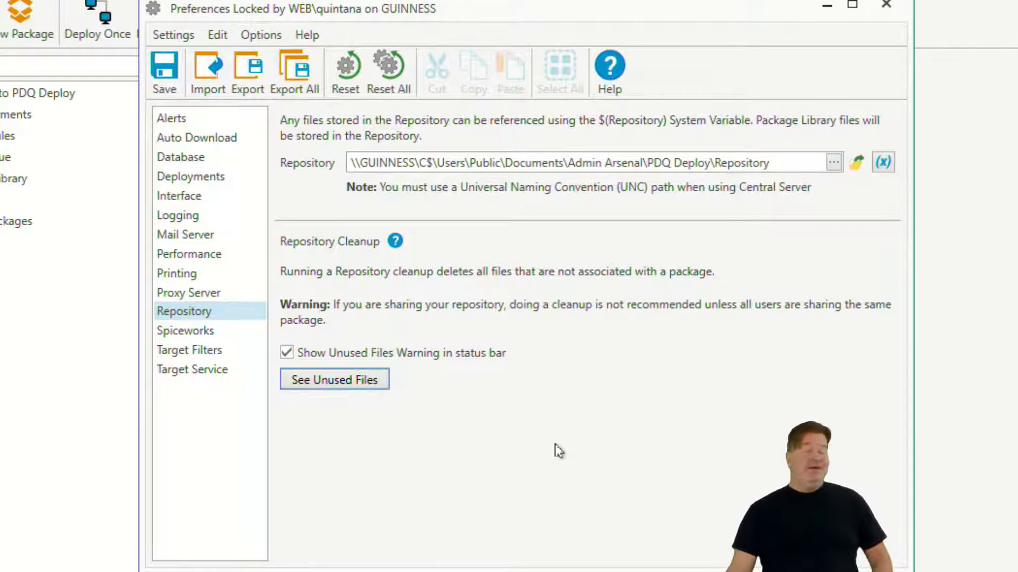
# Add target exclusion filters for the host names wkrp and ricksanchez*
pyautogui.click(183, 354)
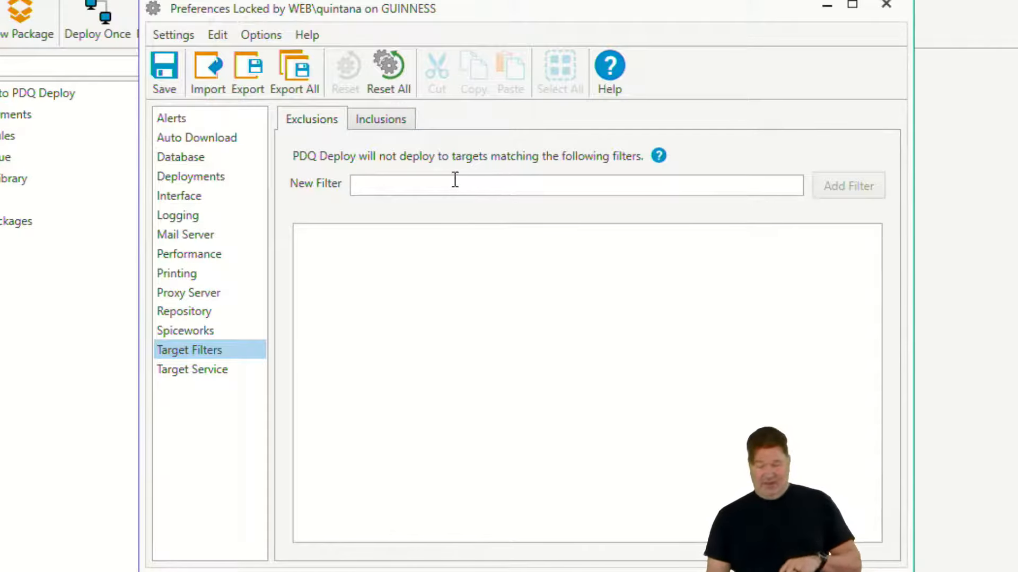
pyautogui.click(438, 187)
pyautogui.write('wkrp')
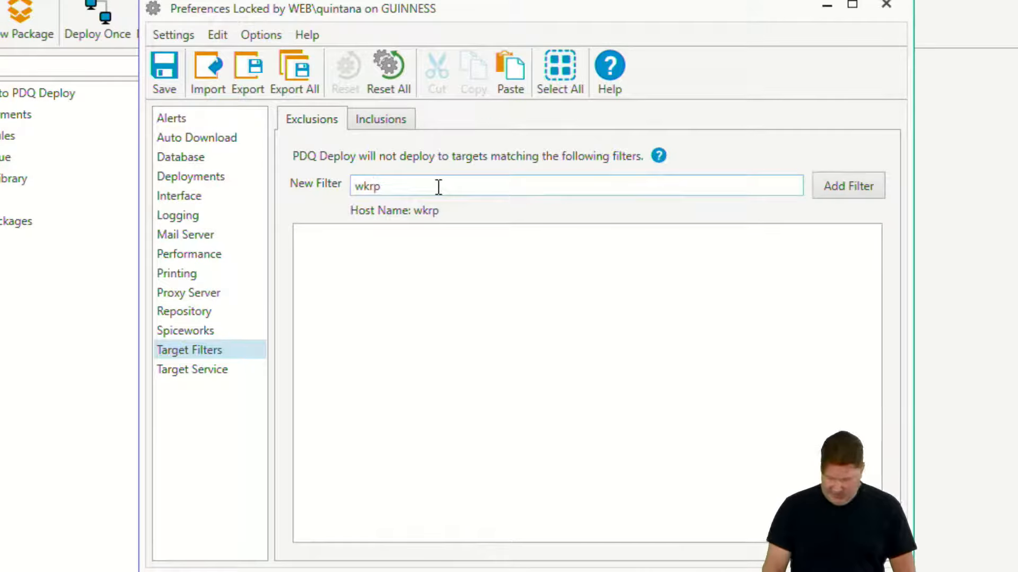
pyautogui.press('Return')
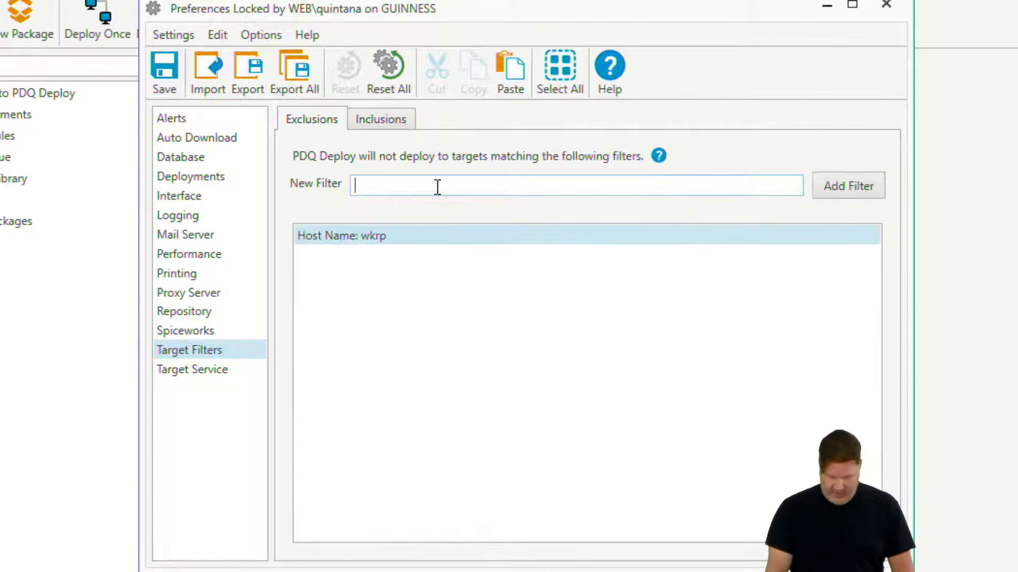
pyautogui.write('ricksan')
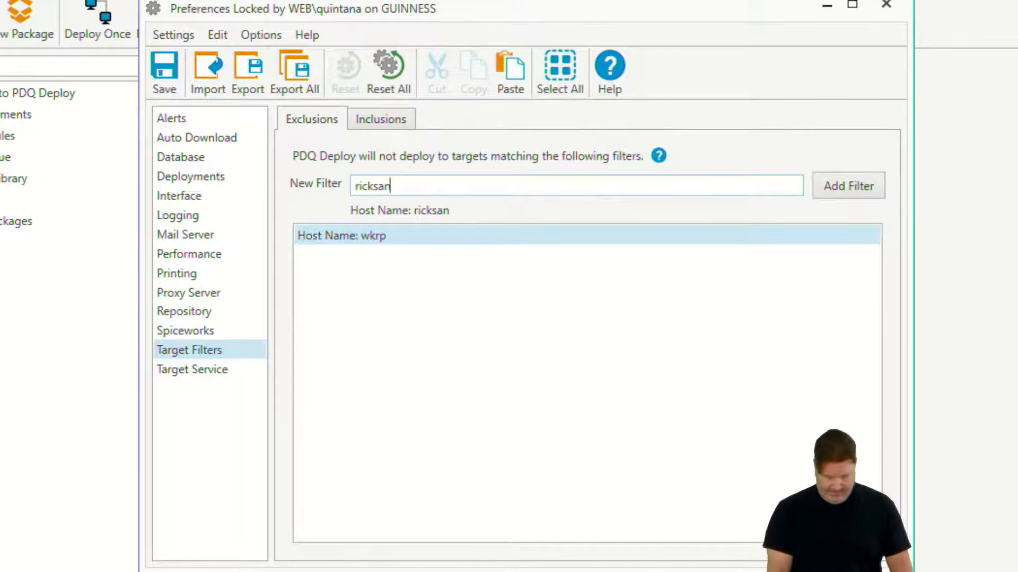
pyautogui.write('chex')
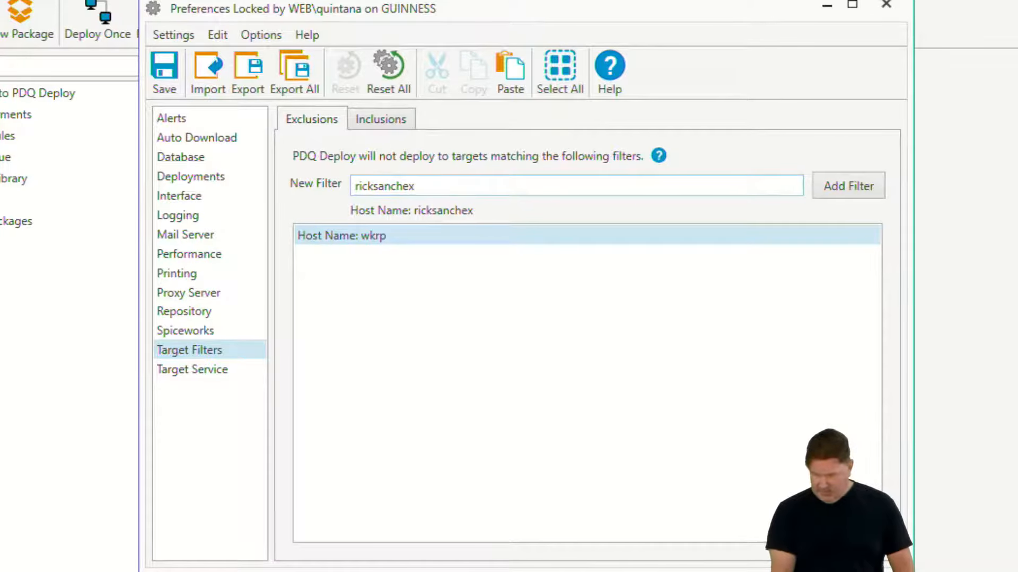
pyautogui.press('BackSpace')
pyautogui.write('z*')
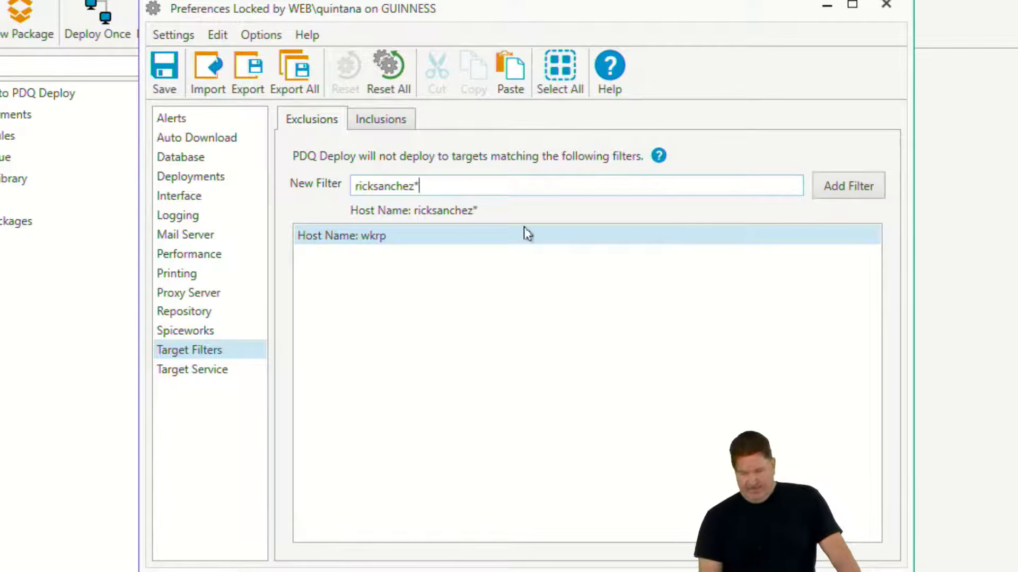
pyautogui.click(842, 191)
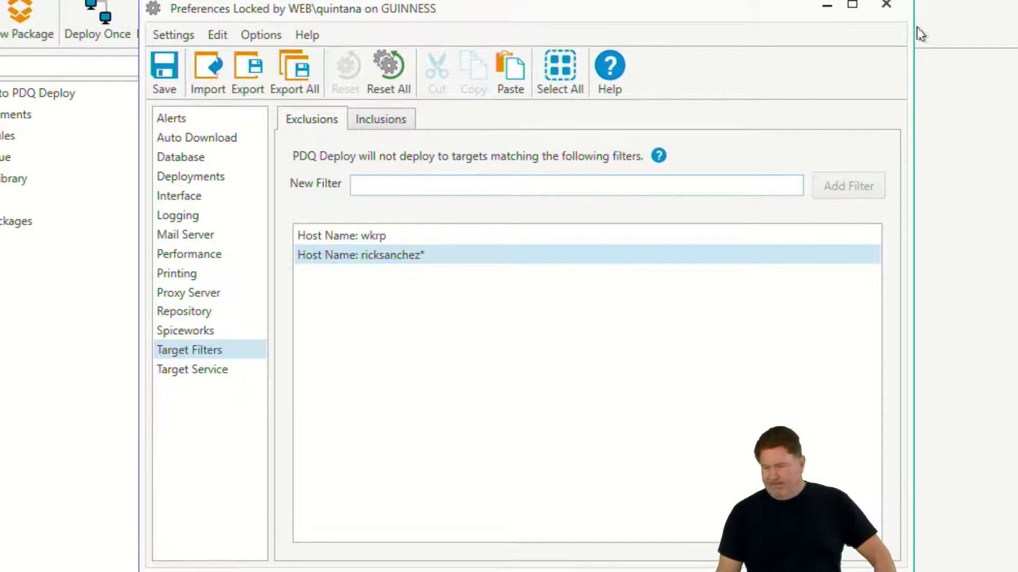
# Save the changed PDQ Deploy preferences and close the Preferences window
pyautogui.click(193, 123)
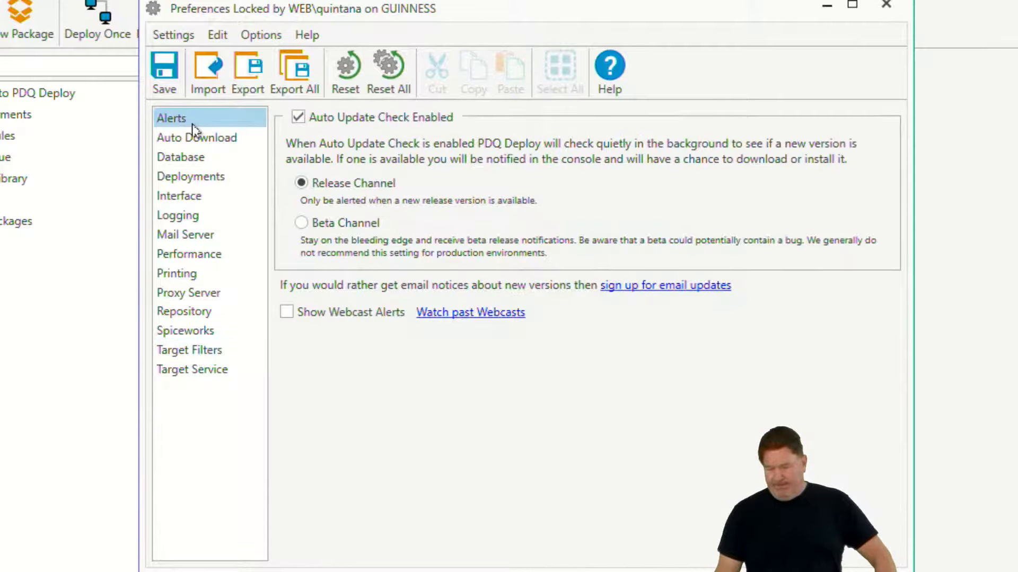
pyautogui.click(168, 77)
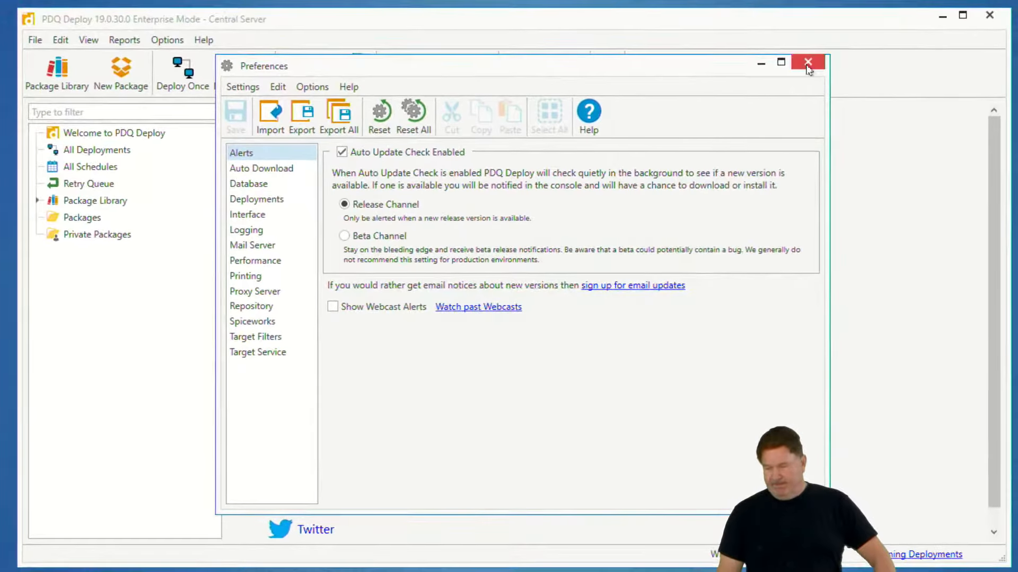
pyautogui.click(886, 4)
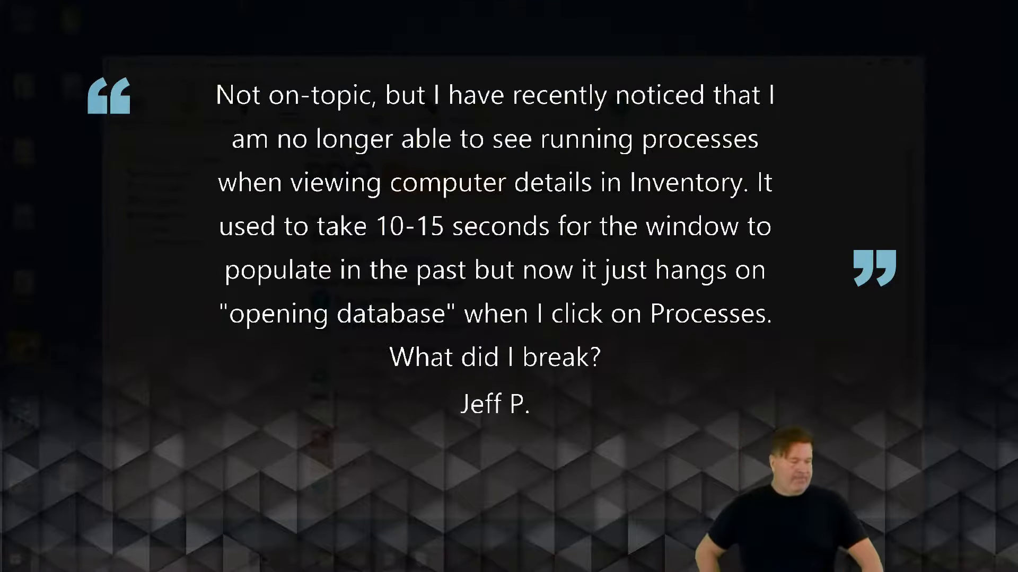
# Open the details of the computer BUGSBUNNY in PDQ Inventory and examine its running processes
pyautogui.press('F11')
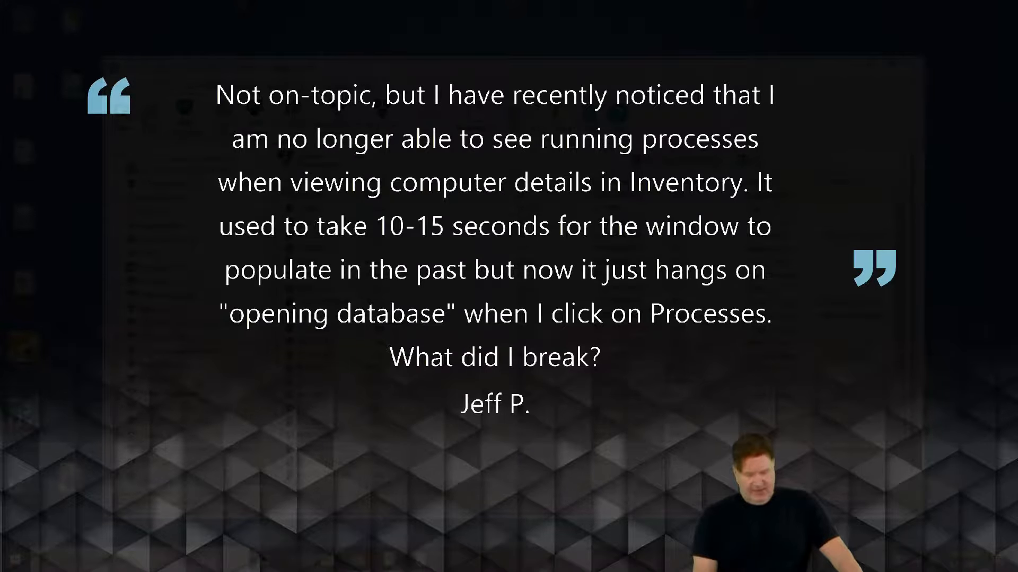
pyautogui.doubleClick(318, 236)
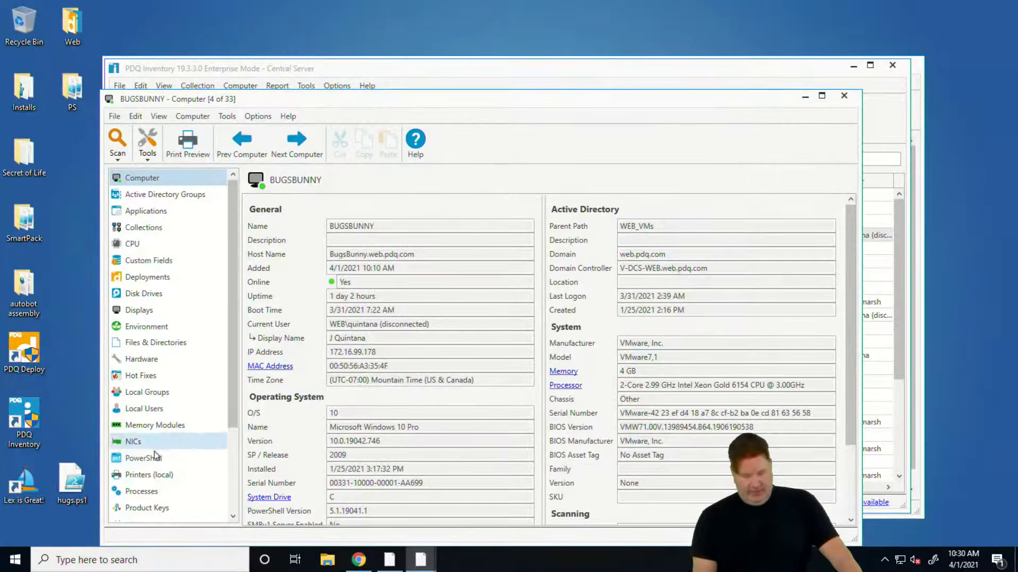
pyautogui.click(153, 490)
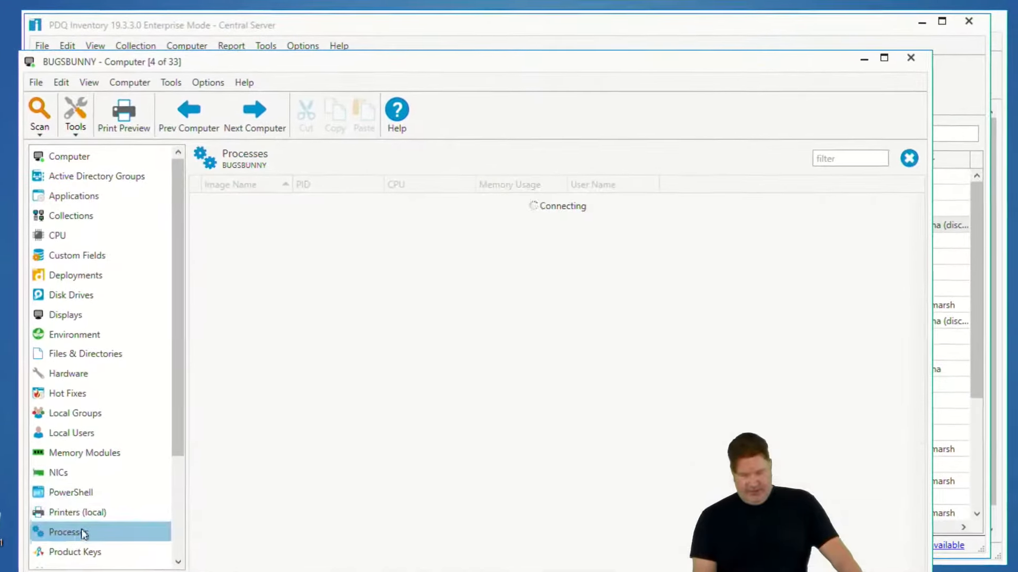
pyautogui.moveTo(509, 62); pyautogui.dragTo(527, 30)
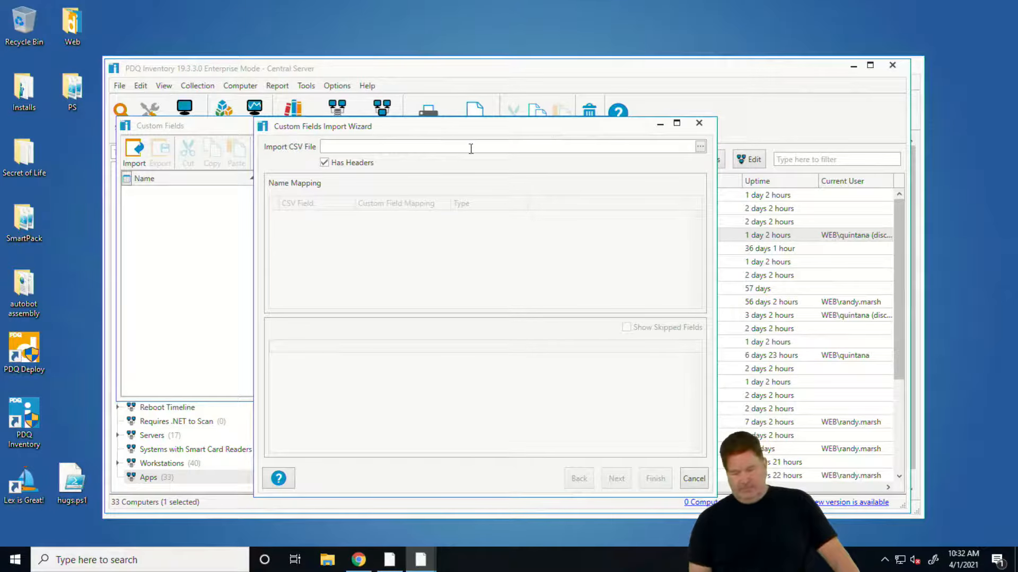
# Close the Custom Fields Import Wizard and the Custom Fields window without importing a CSV file
pyautogui.click(698, 123)
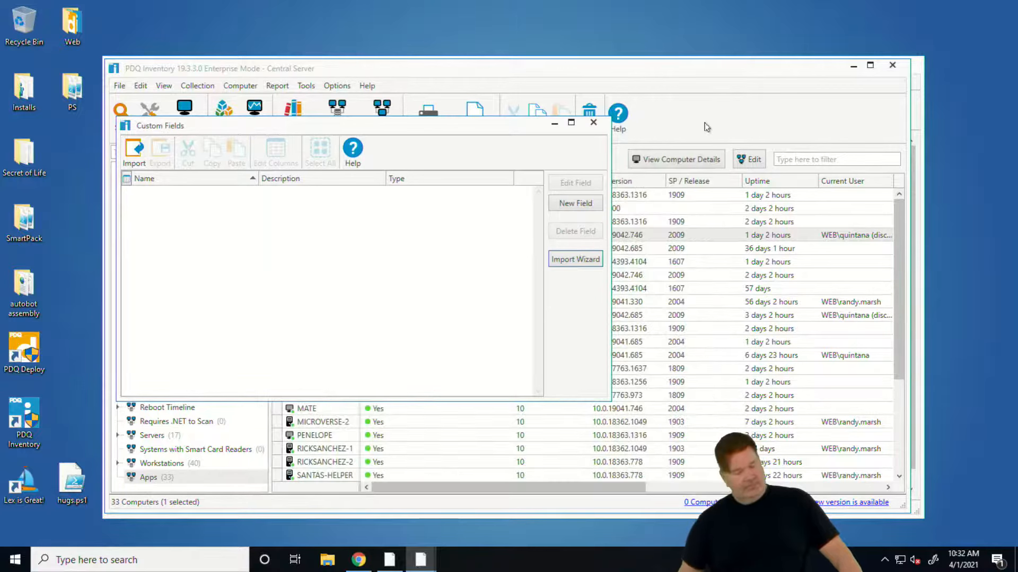
pyautogui.click(593, 122)
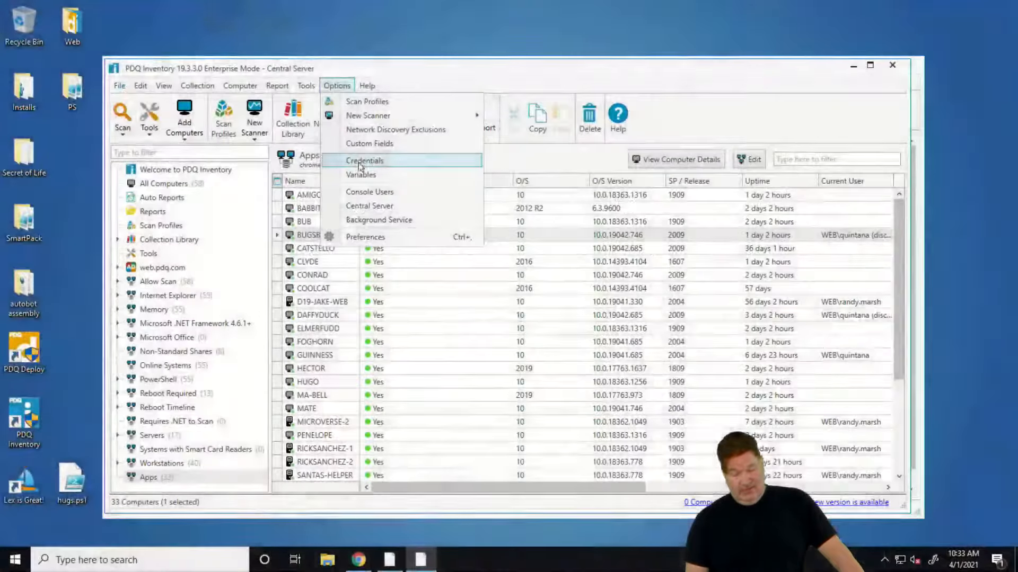
# Examine the fields for adding LAPS credentials to the scan user credentials, cancel the form and close the Credentials window
pyautogui.click(358, 161)
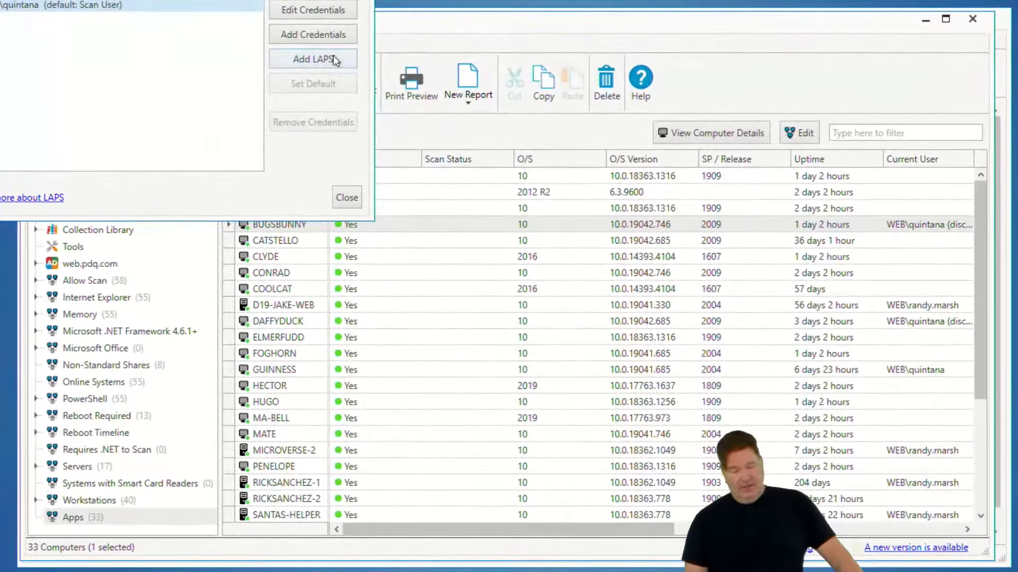
pyautogui.click(362, 94)
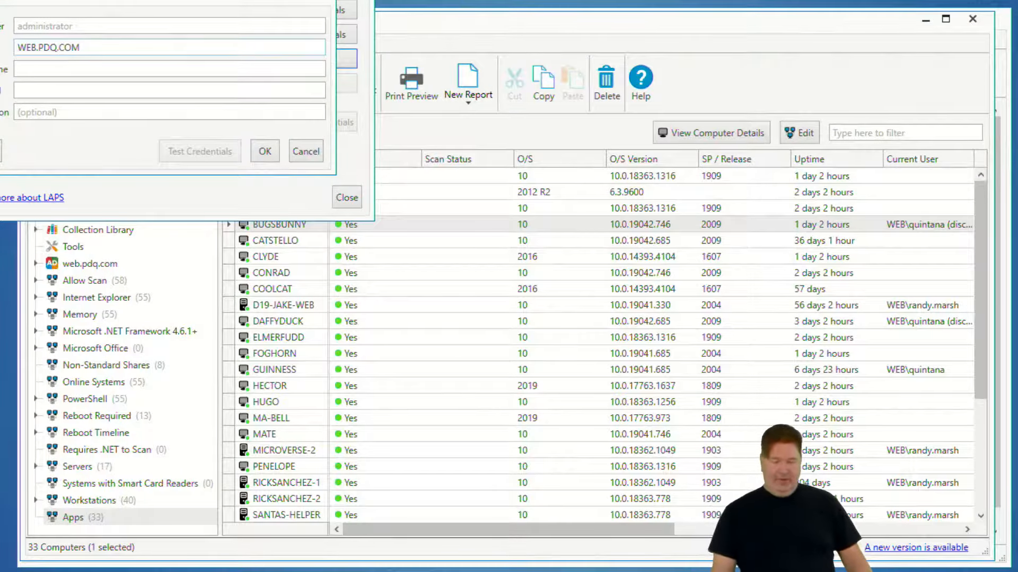
pyautogui.click(308, 158)
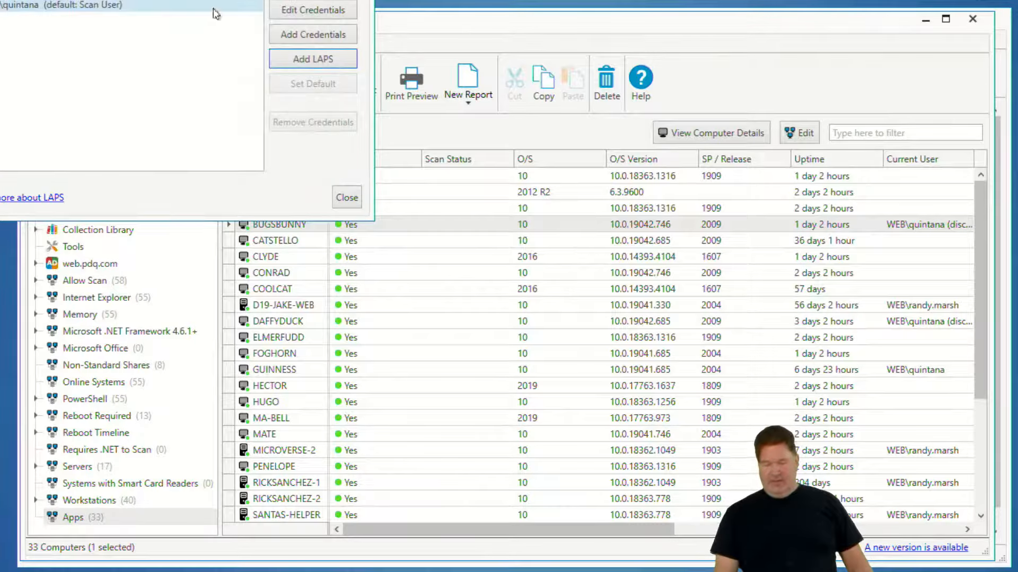
pyautogui.click(654, 204)
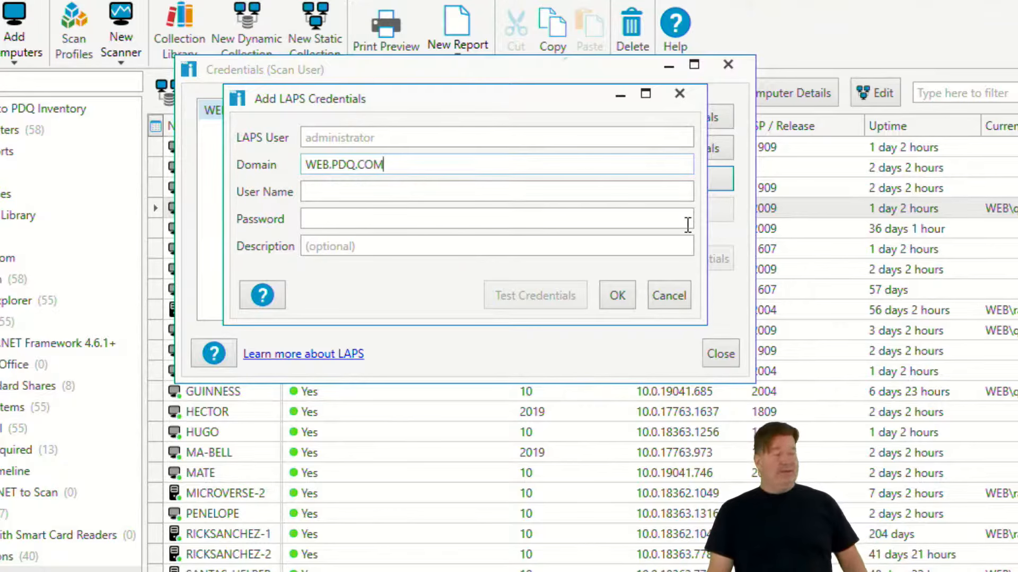
pyautogui.click(668, 295)
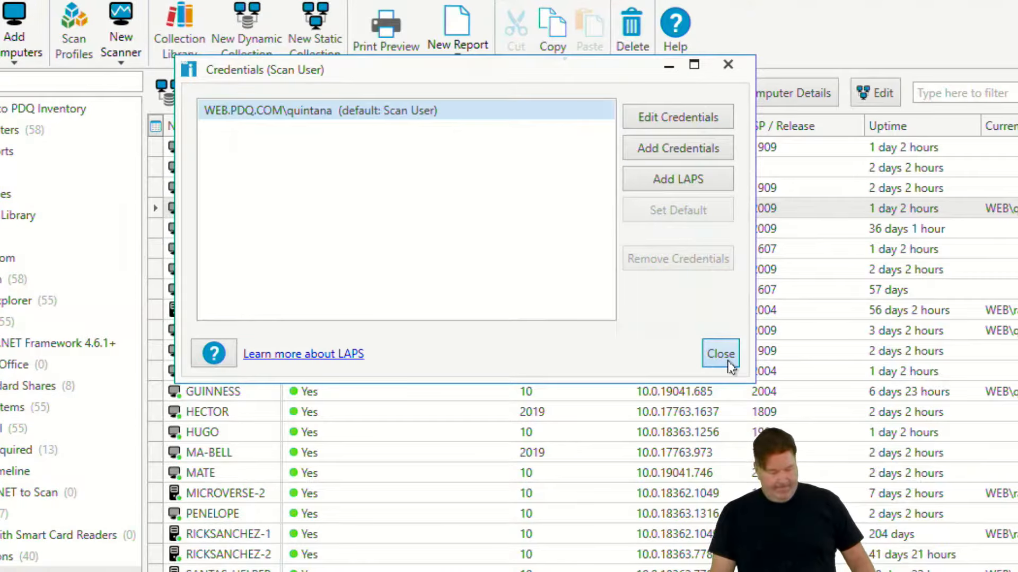
pyautogui.click(728, 363)
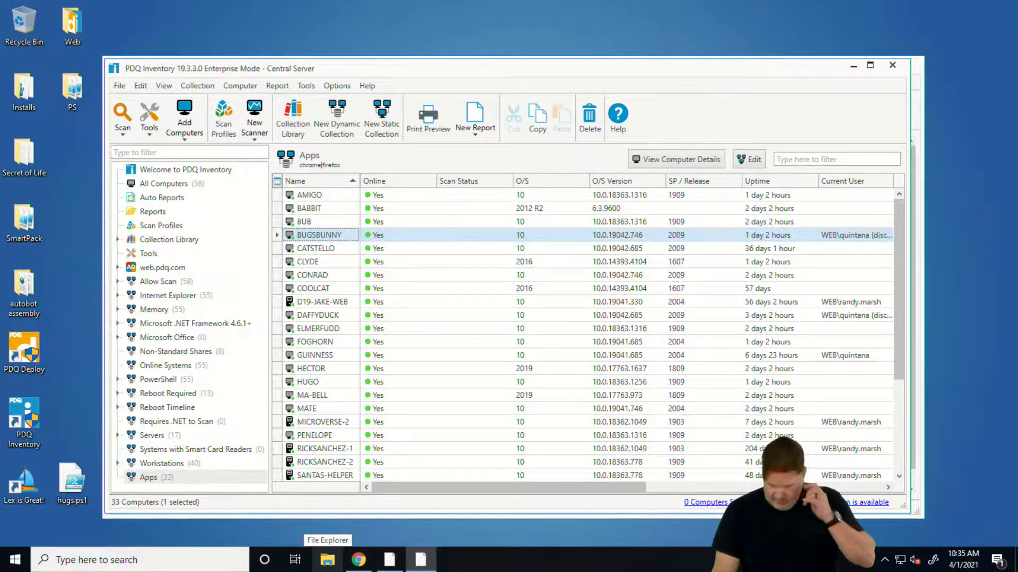
pyautogui.click(367, 86)
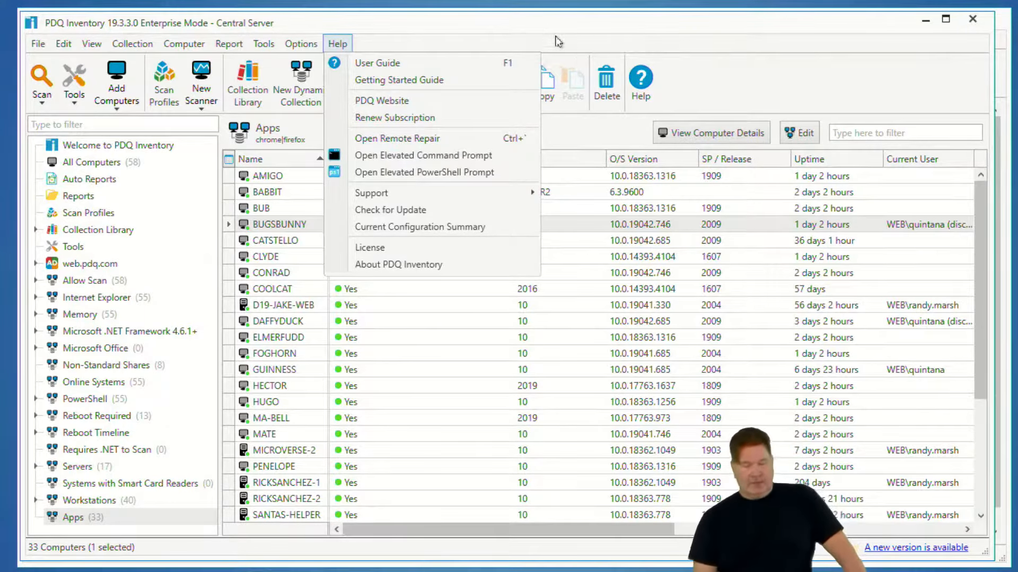
pyautogui.click(567, 40)
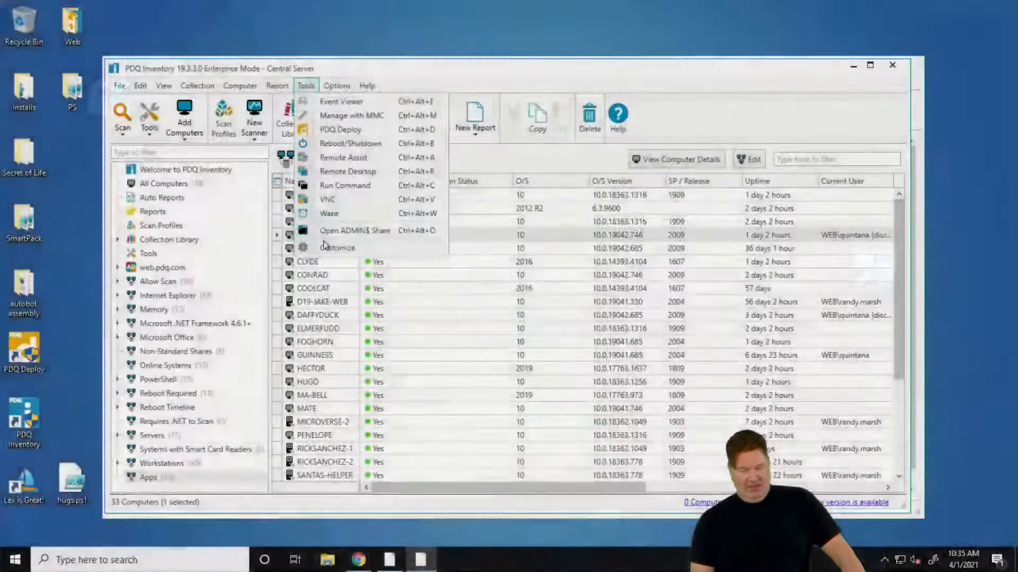
# Open the Open ADMIN$ Share tool for editing, examine its available fields and close it unchanged
pyautogui.click(324, 244)
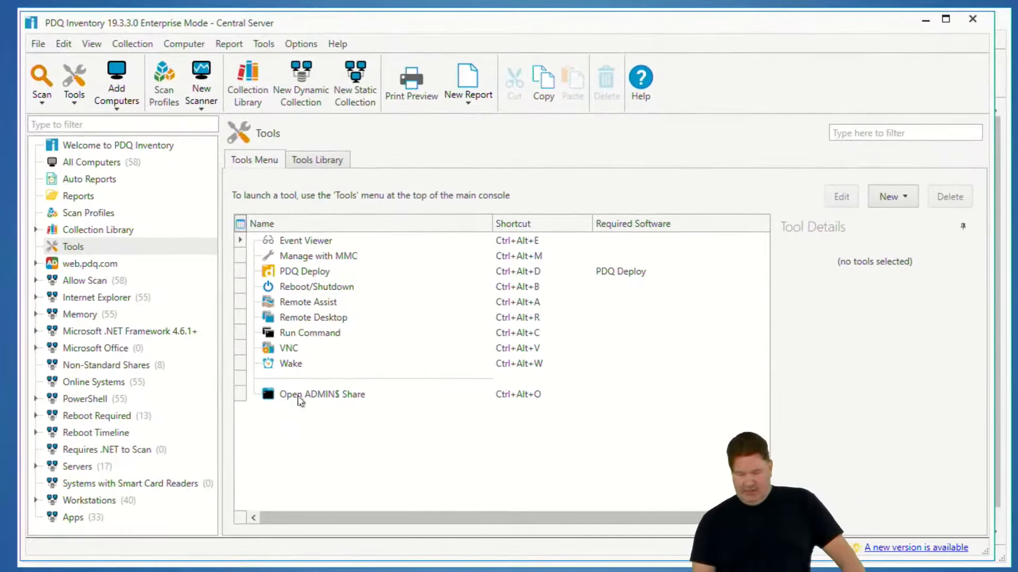
pyautogui.click(300, 399)
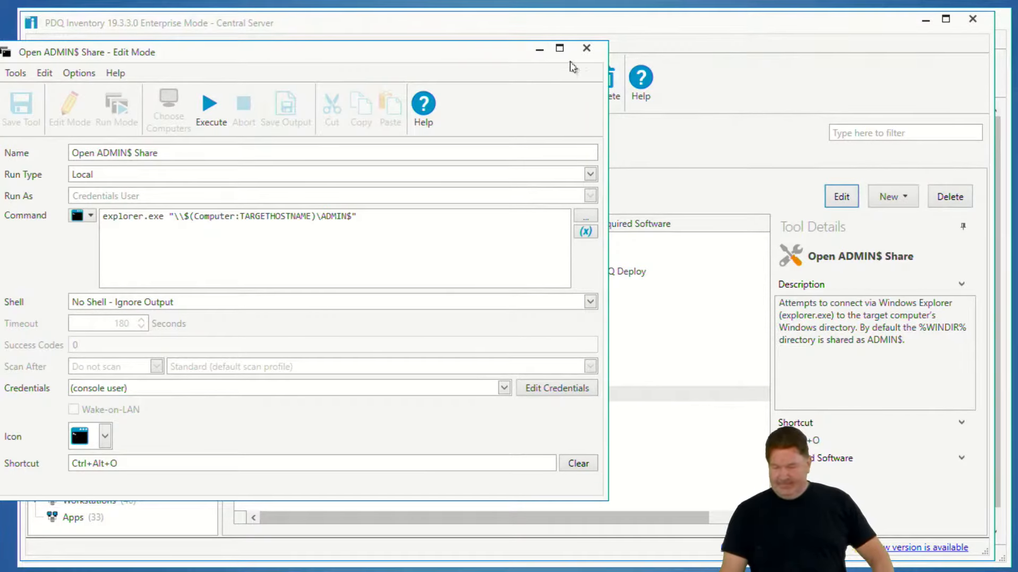
pyautogui.moveTo(395, 53); pyautogui.dragTo(572, 60)
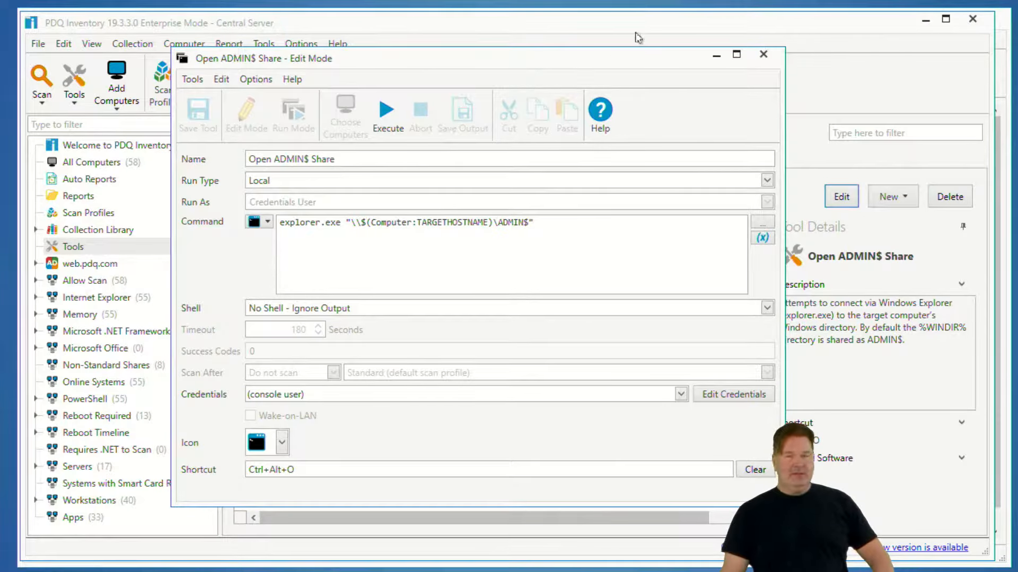
pyautogui.click(763, 54)
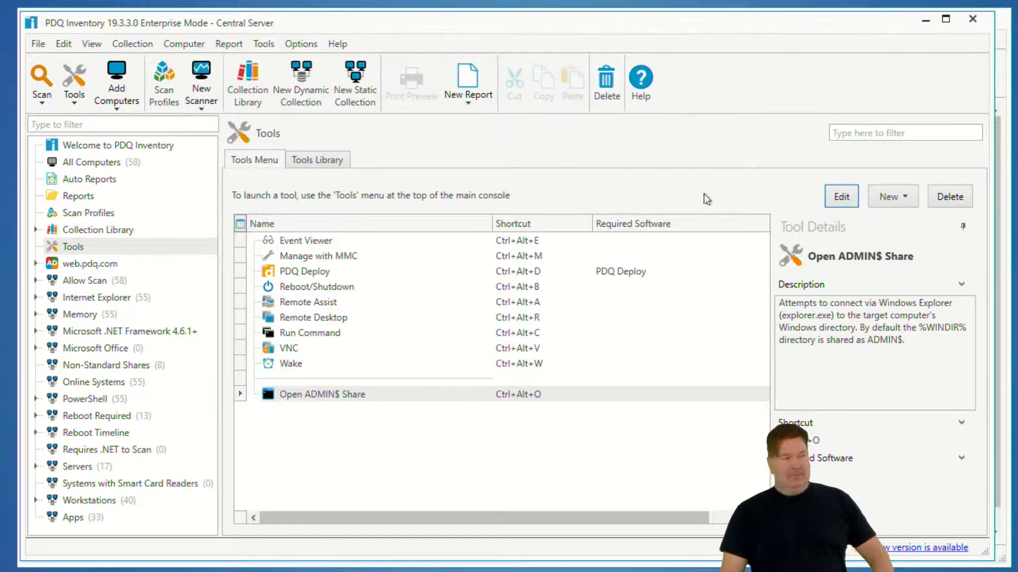